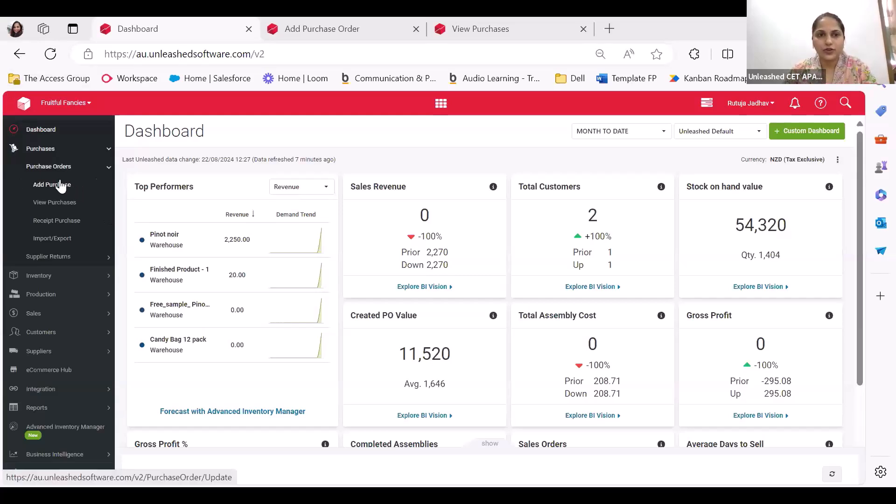
# - Open a new blank purchase order
pyautogui.click(441, 103)
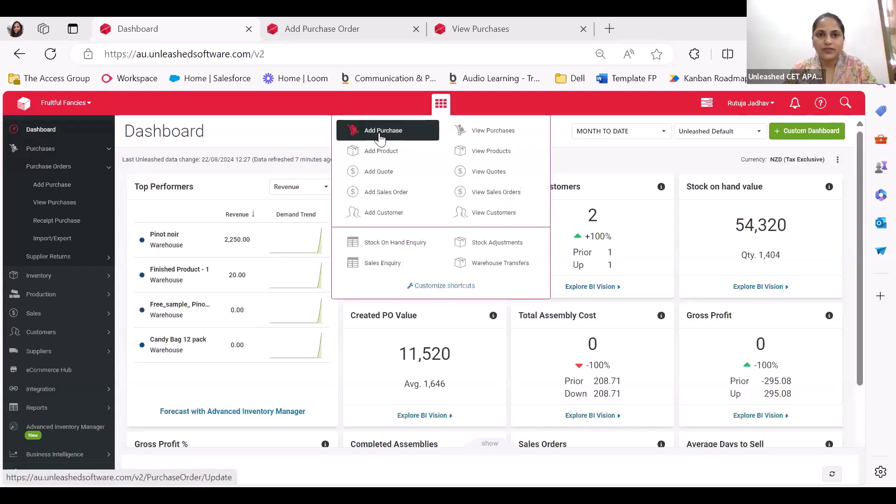
pyautogui.click(62, 186)
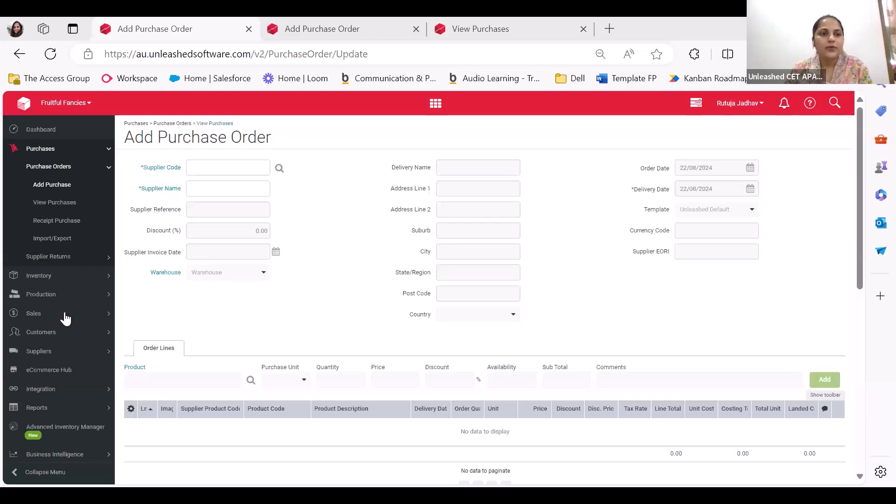
pyautogui.click(57, 351)
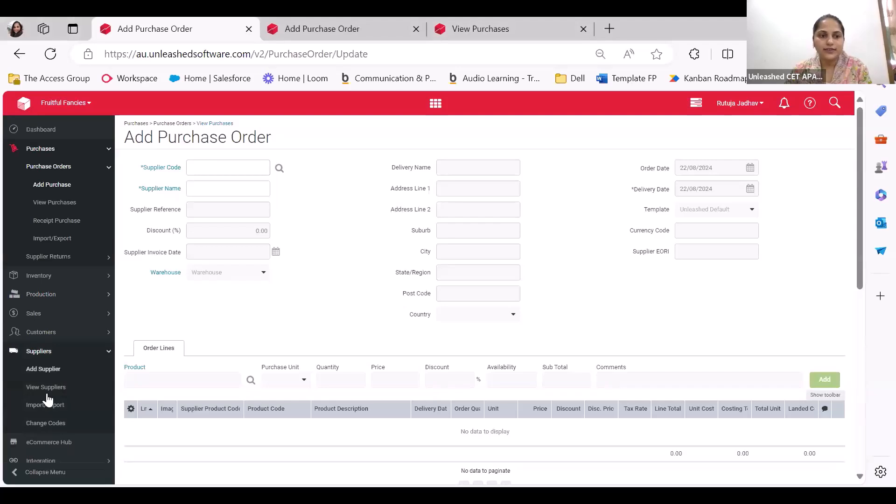
pyautogui.click(45, 387)
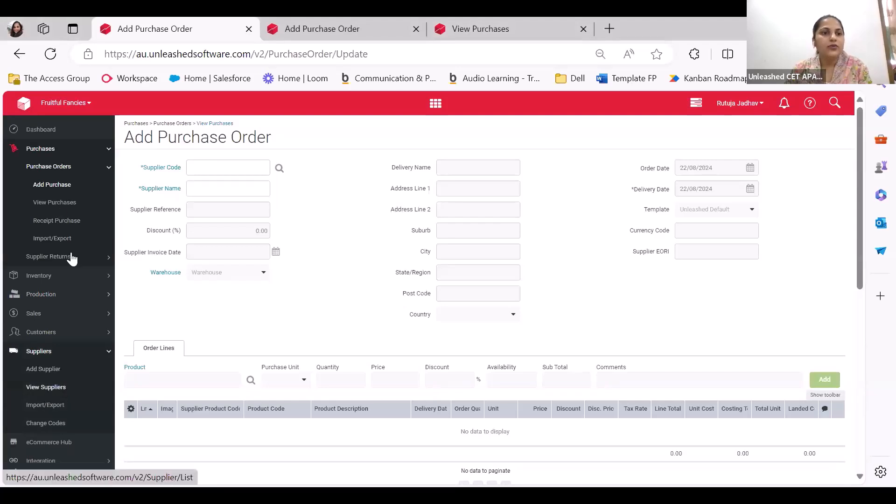
pyautogui.click(51, 276)
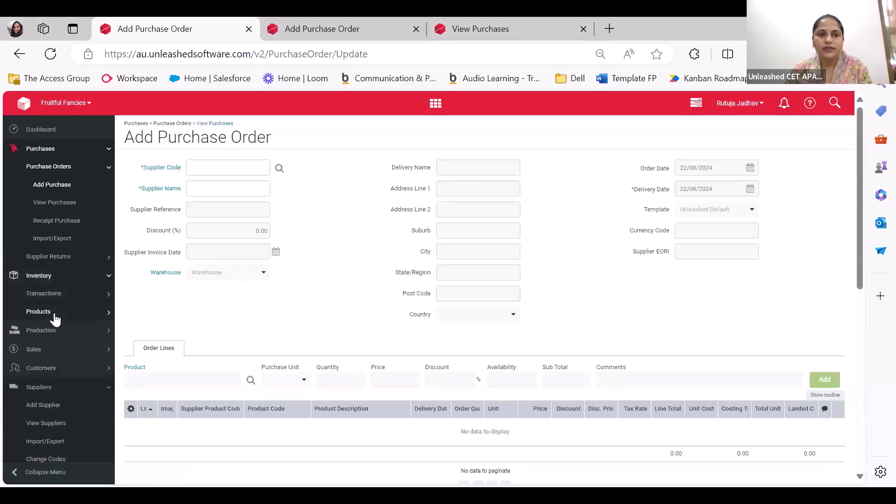
pyautogui.click(50, 311)
pyautogui.click(52, 347)
pyautogui.scroll(-2, 55, 345)
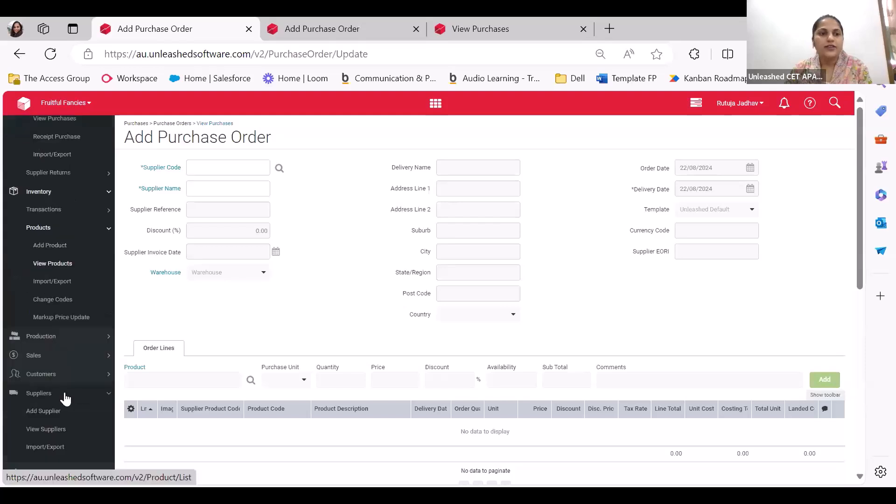
pyautogui.scroll(-4, 65, 396)
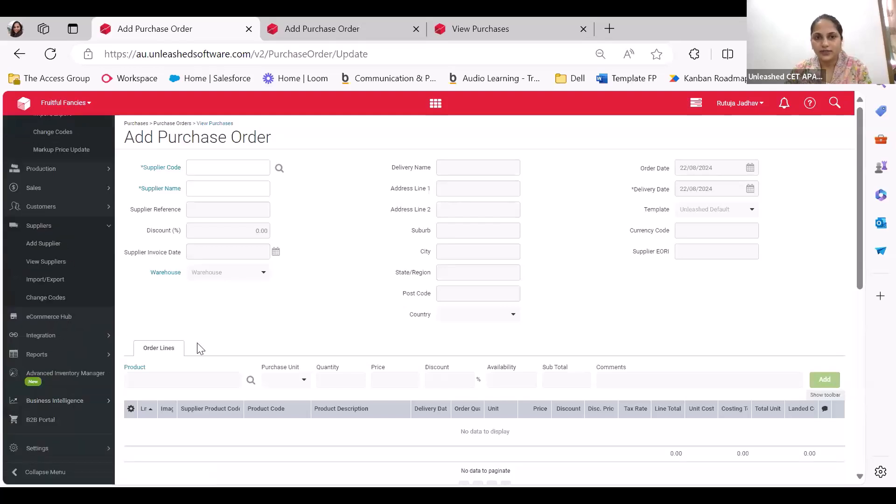
# - Set the purchase order's supplier by choosing the supplier code Berry
pyautogui.click(234, 166)
pyautogui.write('be')
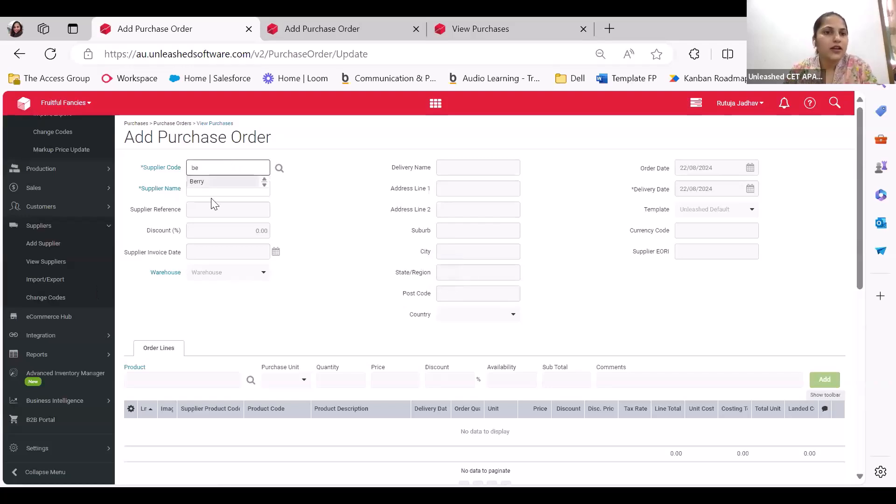
pyautogui.click(219, 184)
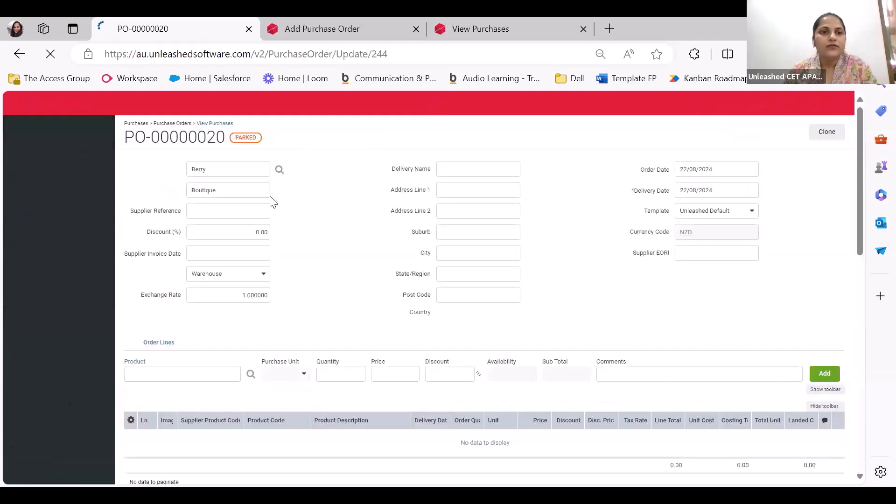
pyautogui.moveTo(279, 194)
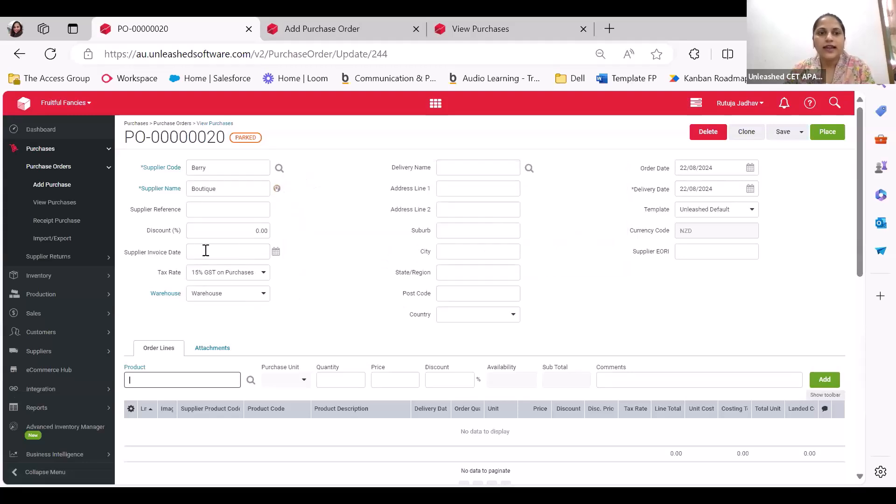
# - Review the warehouse options and the delivery date calendar in the purchase order header
pyautogui.click(230, 299)
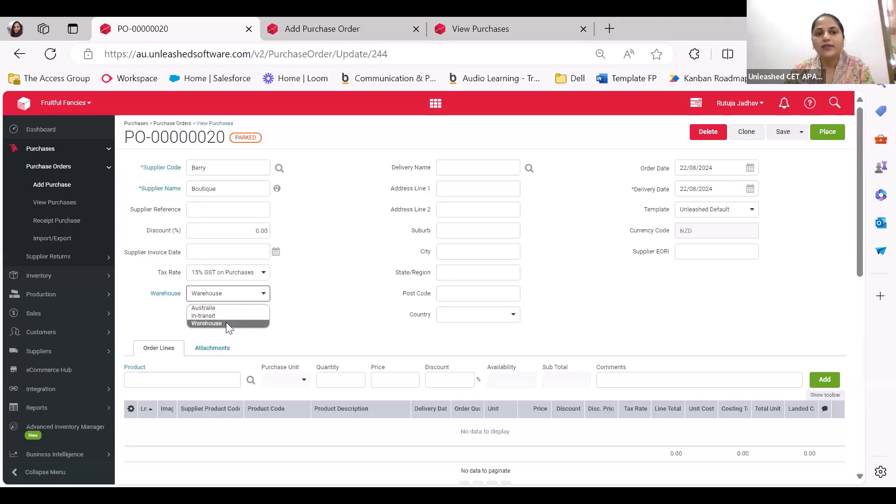
pyautogui.click(296, 326)
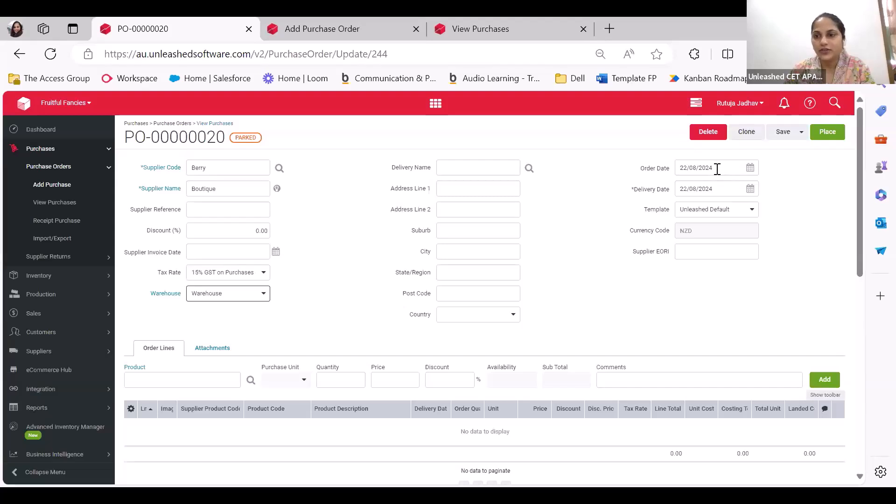
pyautogui.click(709, 192)
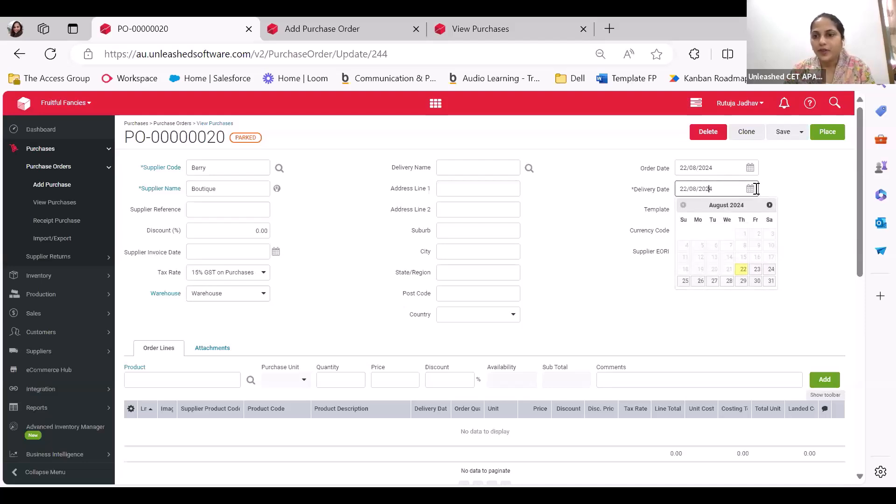
pyautogui.click(616, 282)
# - Add an order line for the product Banana with purchase unit 12 pack and quantity 2
pyautogui.scroll(-2, 170, 295)
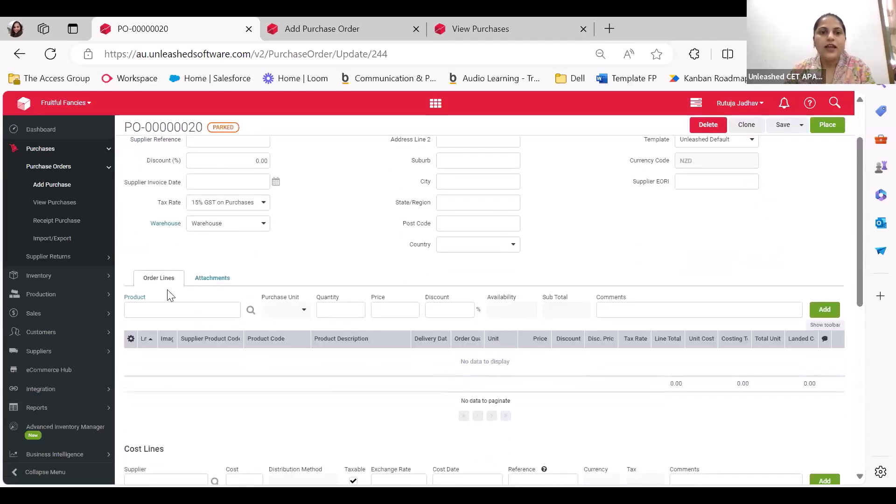
pyautogui.click(157, 309)
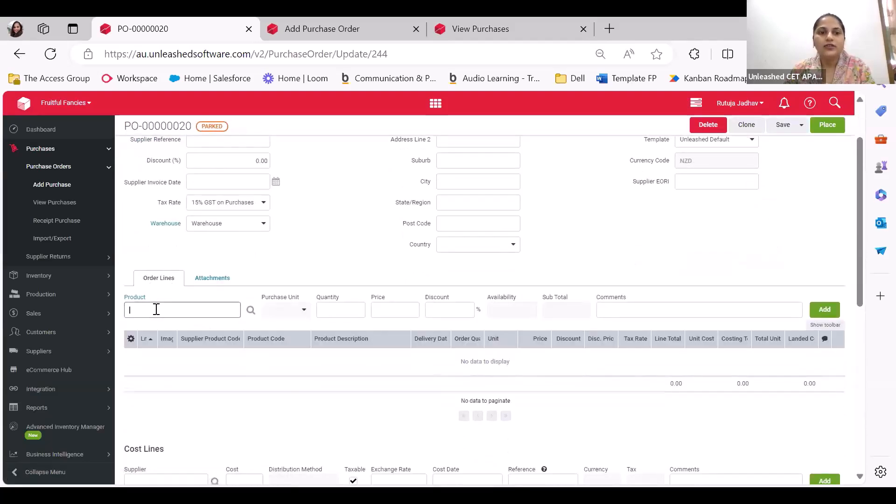
pyautogui.write('bana')
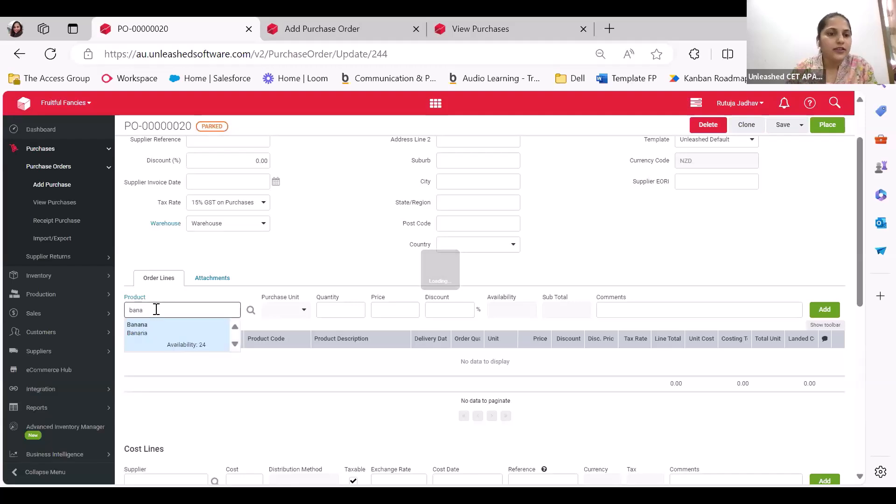
pyautogui.click(209, 334)
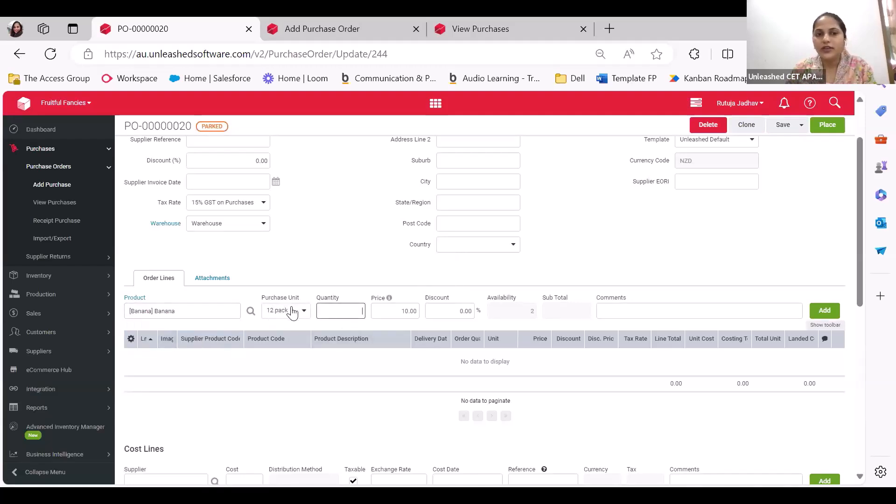
pyautogui.click(287, 310)
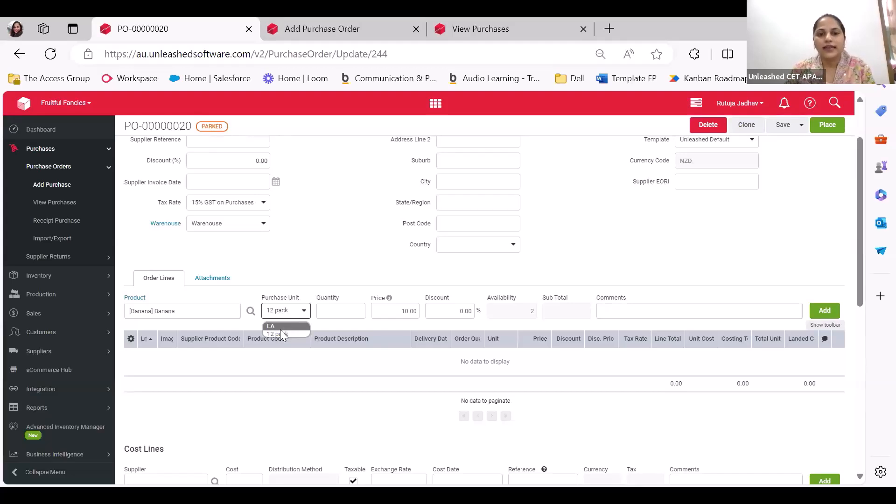
pyautogui.click(280, 332)
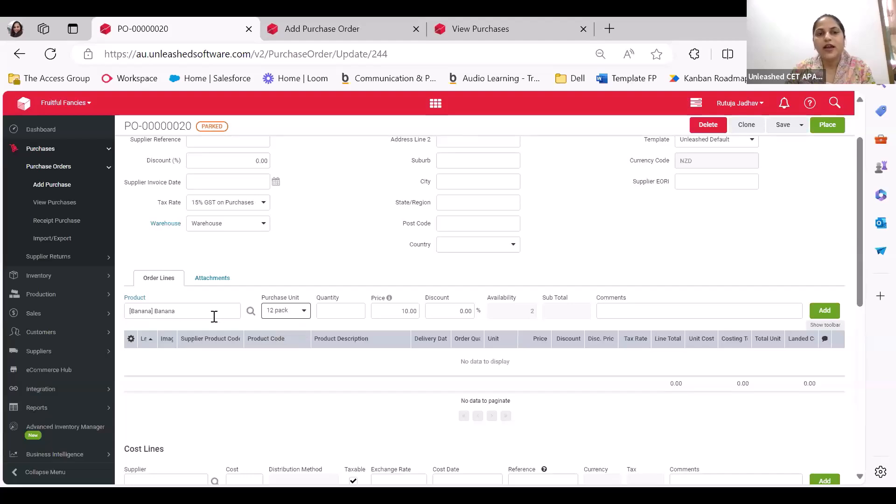
pyautogui.click(336, 311)
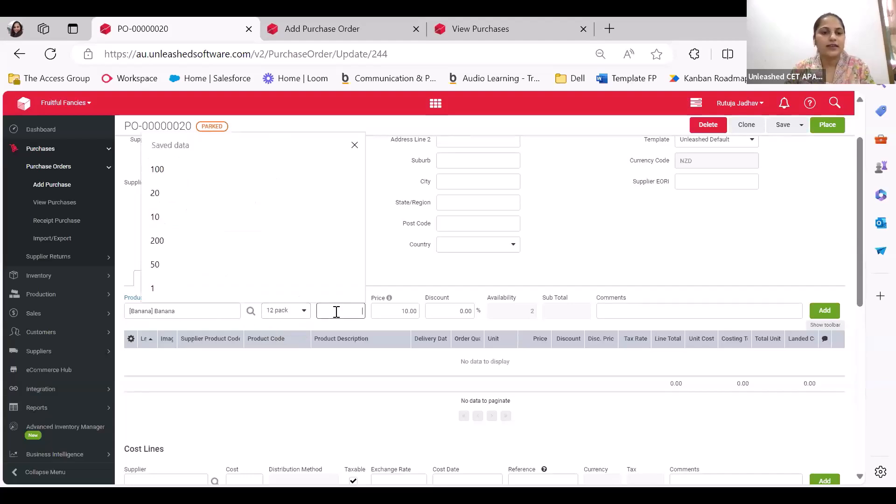
pyautogui.write('2')
pyautogui.click(417, 405)
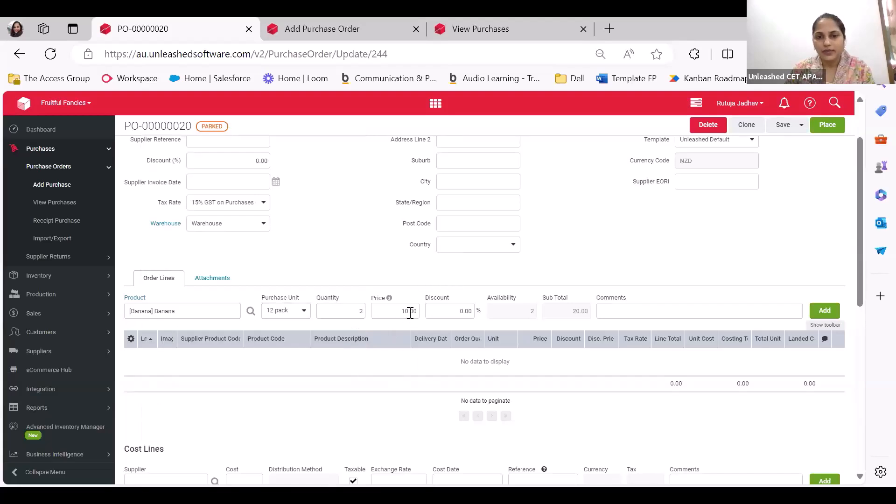
pyautogui.moveTo(388, 303)
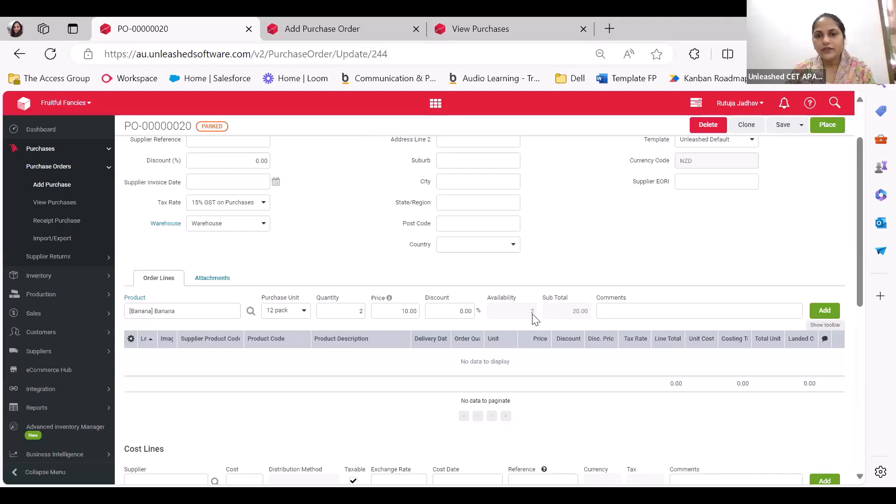
pyautogui.click(645, 309)
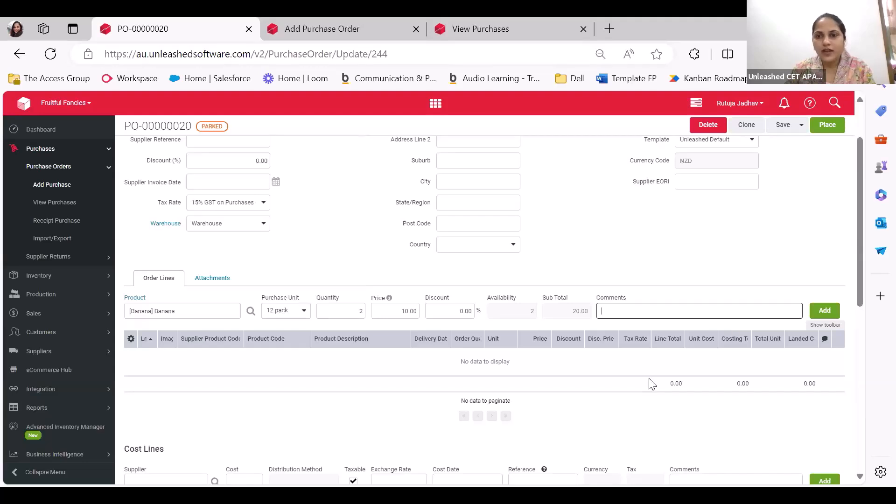
pyautogui.click(825, 311)
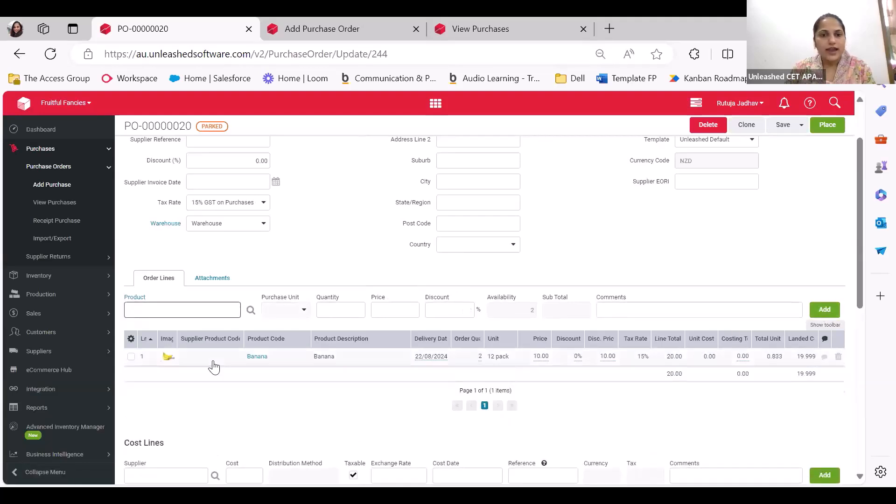
# - Add an order line for the product Grapes with quantity 200 and a price of 4.00
pyautogui.scroll(-2, 187, 326)
pyautogui.click(166, 241)
pyautogui.write('gra')
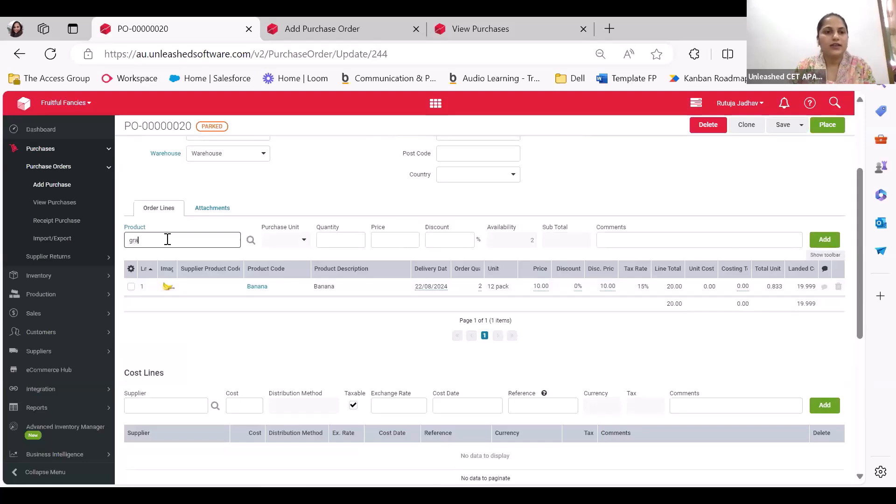
pyautogui.click(169, 258)
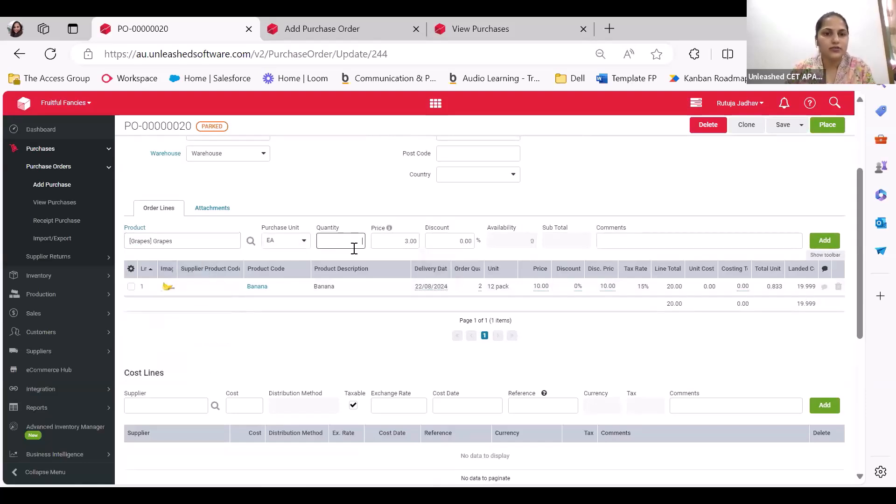
pyautogui.write('200')
pyautogui.press('Tab')
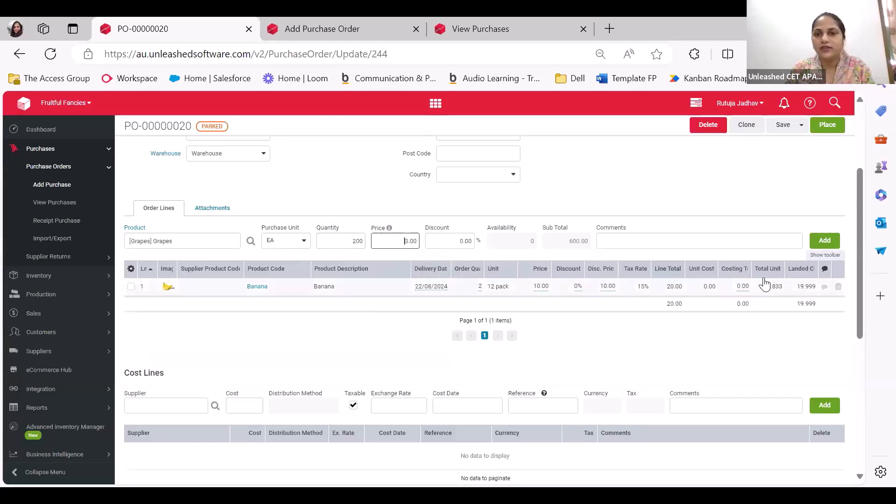
pyautogui.moveTo(405, 239); pyautogui.dragTo(445, 240)
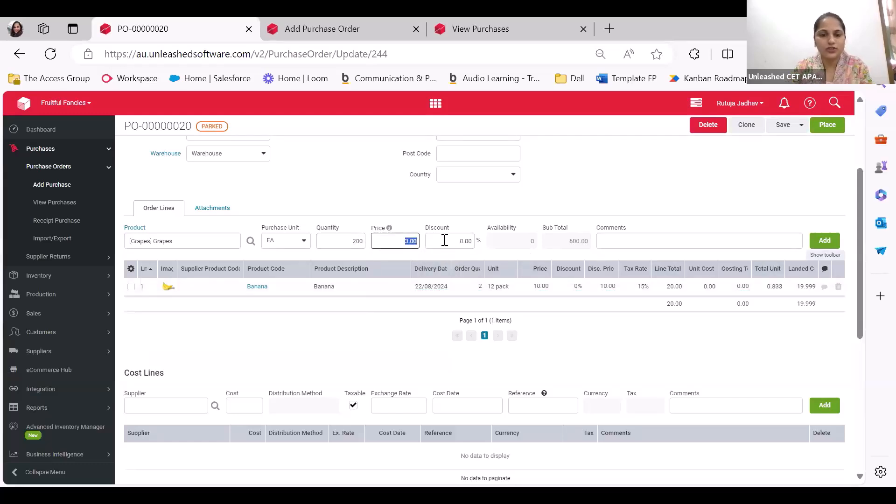
pyautogui.write('4')
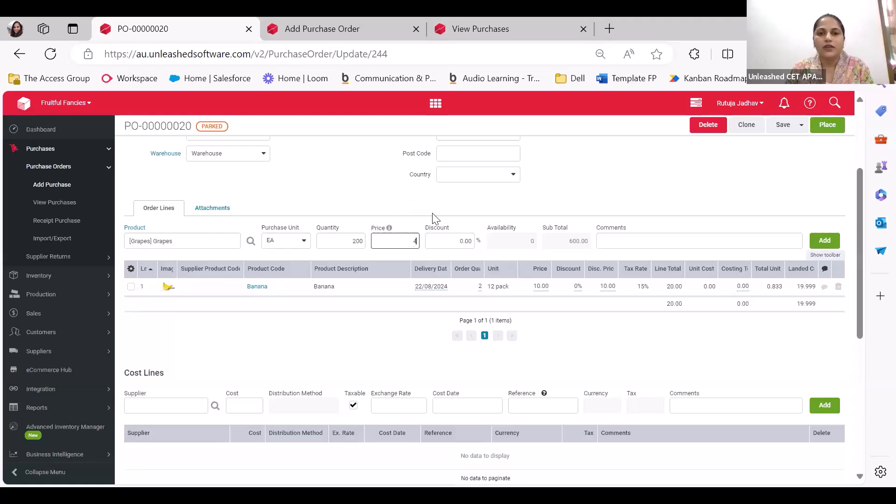
pyautogui.click(580, 328)
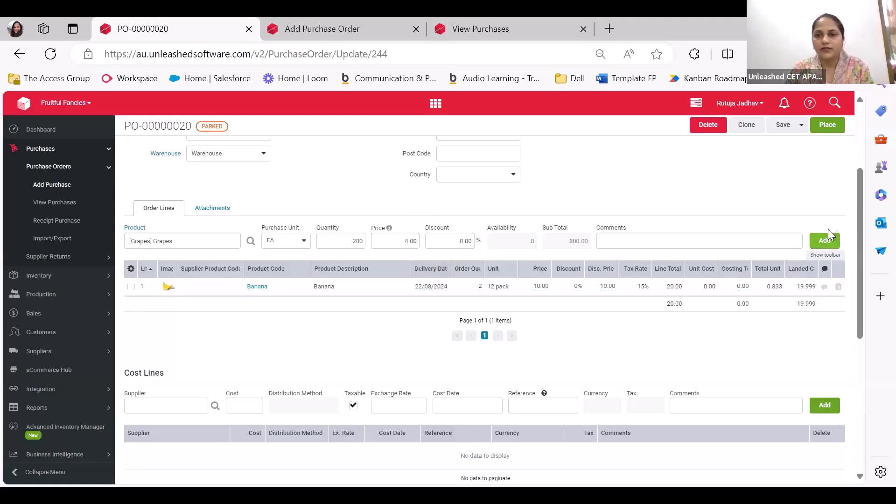
pyautogui.click(823, 241)
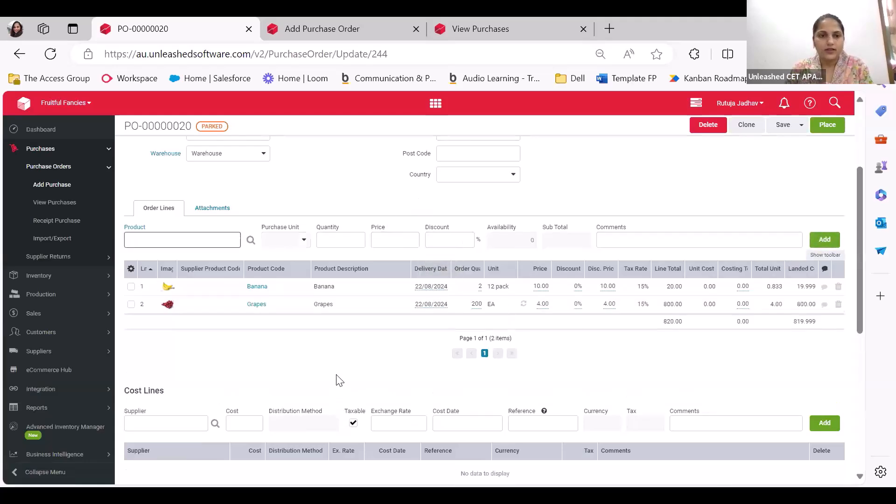
# - Save the purchase order with its Banana and Grapes lines and place it
pyautogui.scroll(-1, 238, 423)
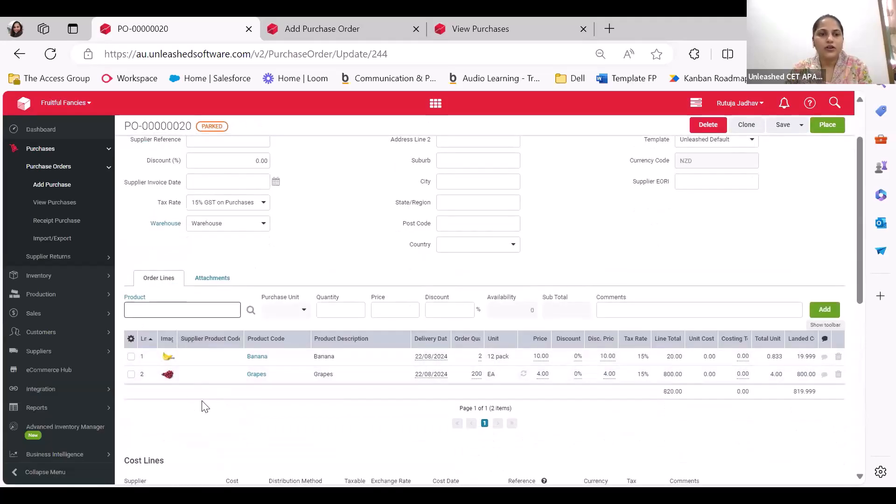
pyautogui.scroll(-1, 508, 399)
pyautogui.scroll(2, 508, 397)
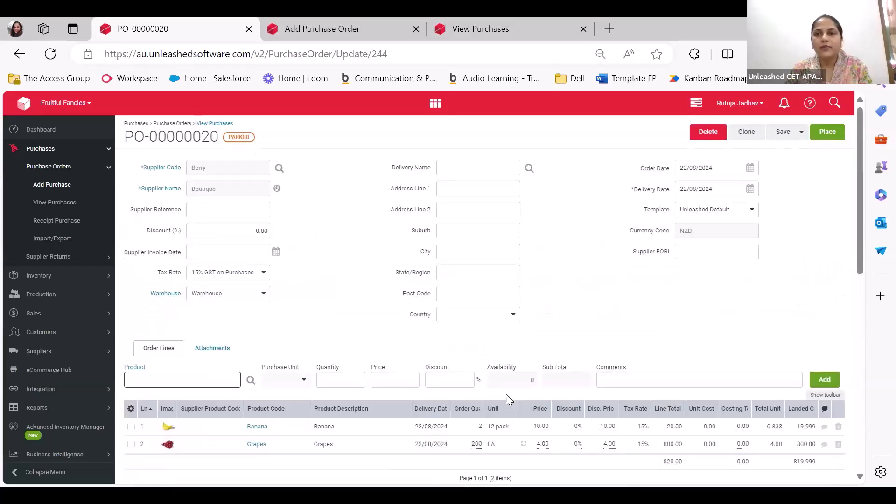
pyautogui.click(782, 132)
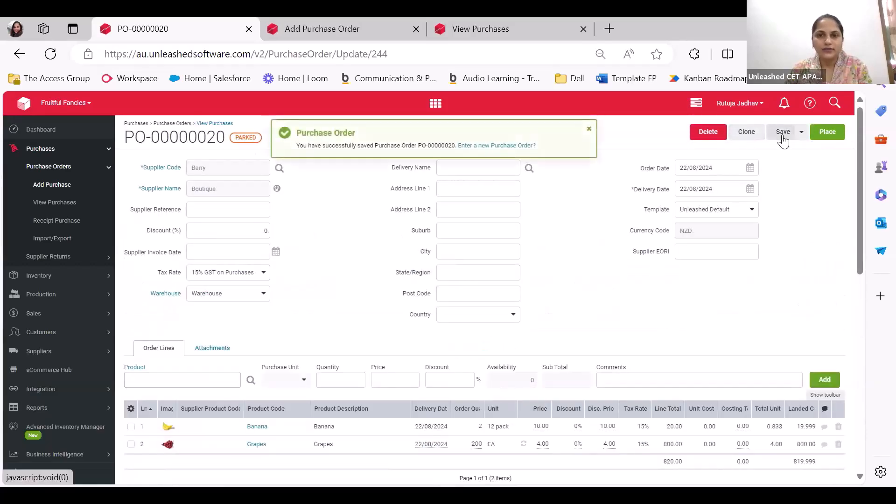
pyautogui.click(826, 132)
pyautogui.scroll(-2, 329, 358)
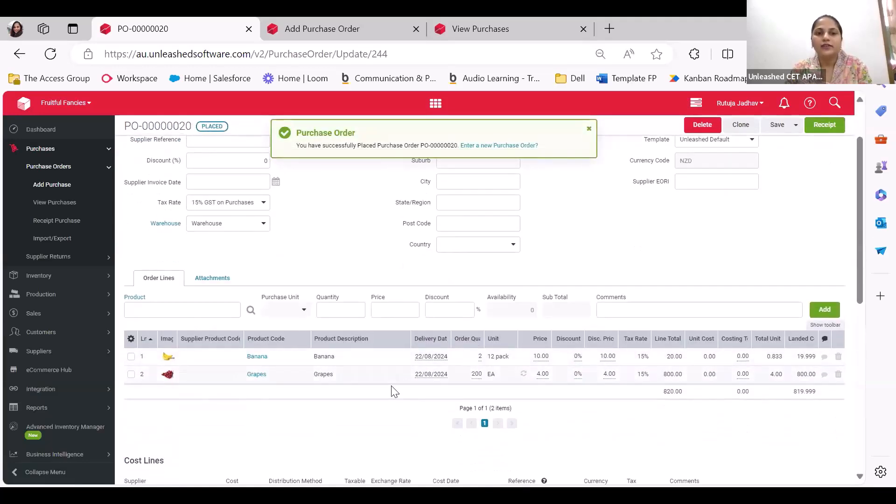
# - Review the placed order's totals, its email form and its email log without sending anything
pyautogui.click(208, 313)
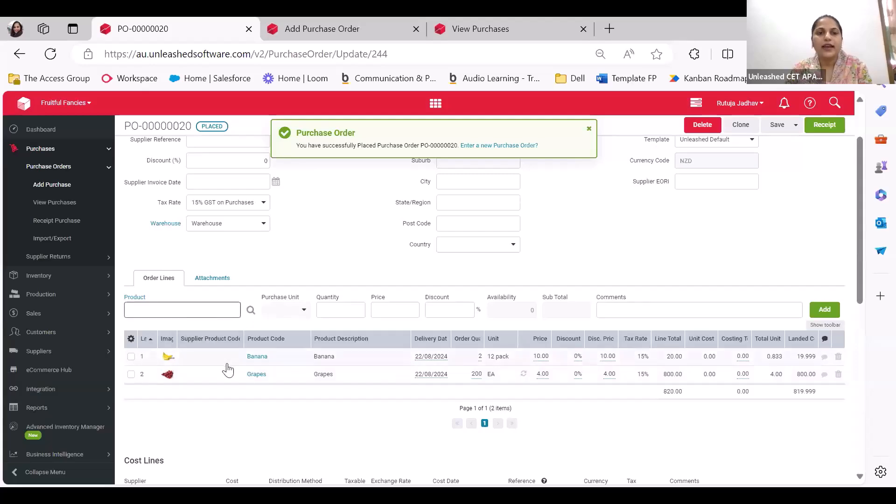
pyautogui.scroll(-8, 458, 404)
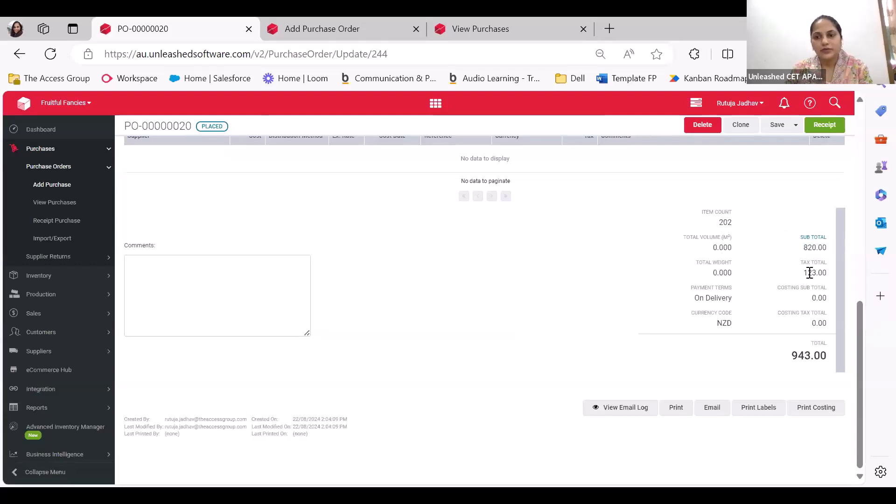
pyautogui.click(707, 415)
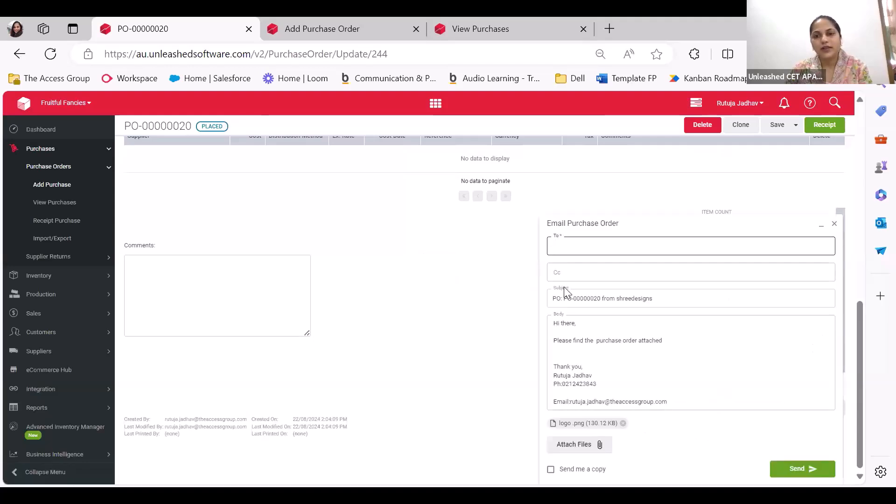
pyautogui.click(833, 224)
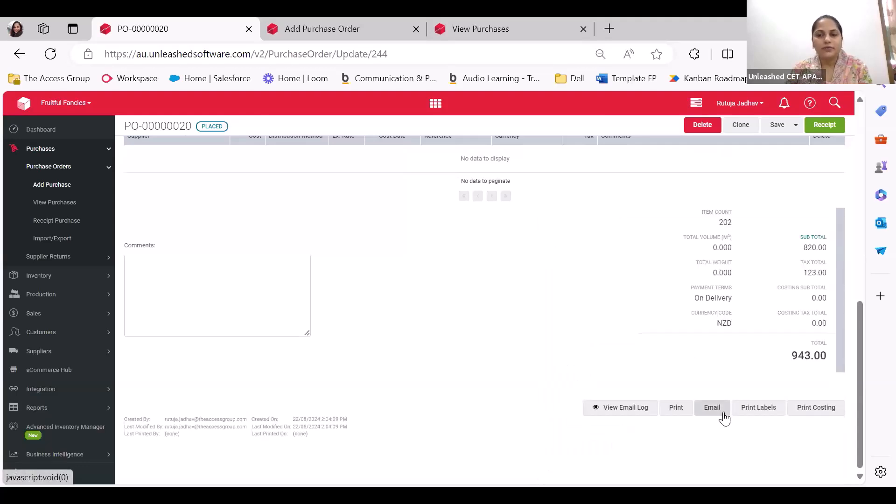
pyautogui.scroll(10, 835, 225)
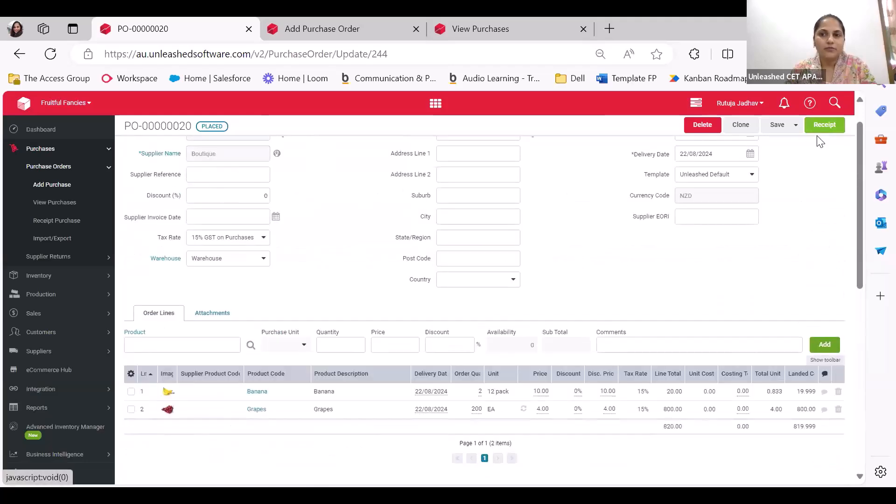
pyautogui.scroll(-7, 746, 309)
pyautogui.scroll(-2, 719, 329)
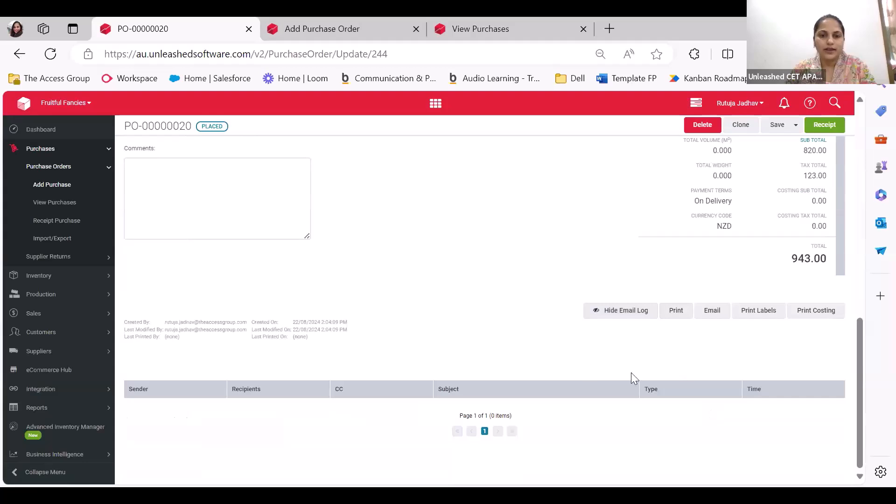
pyautogui.click(711, 310)
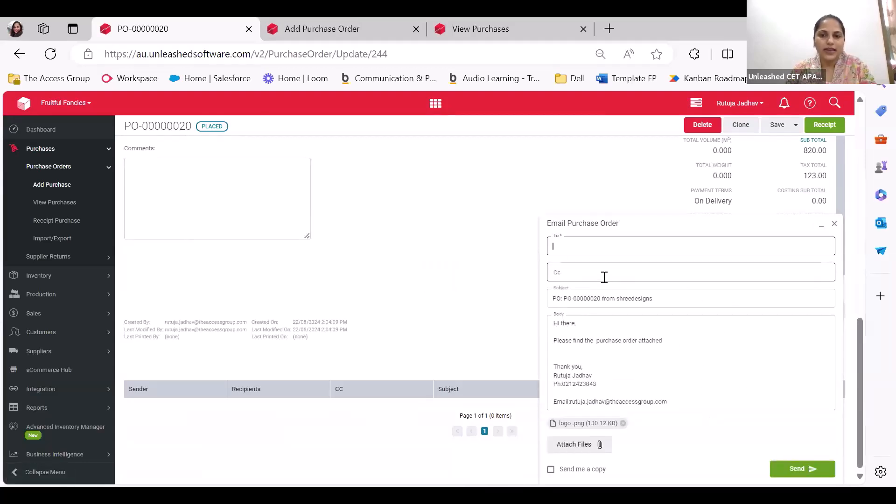
pyautogui.click(835, 224)
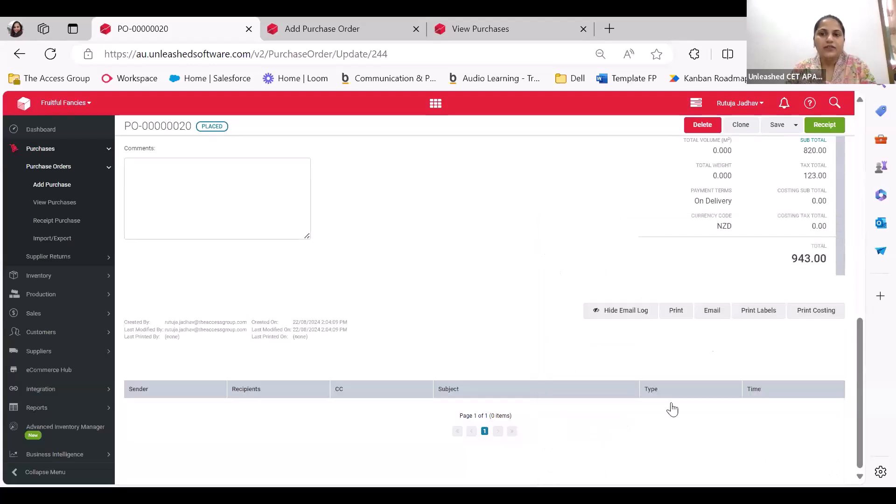
# - Print the purchase order to PDF, check the document's header, lines and totals, and return to the order
pyautogui.click(676, 313)
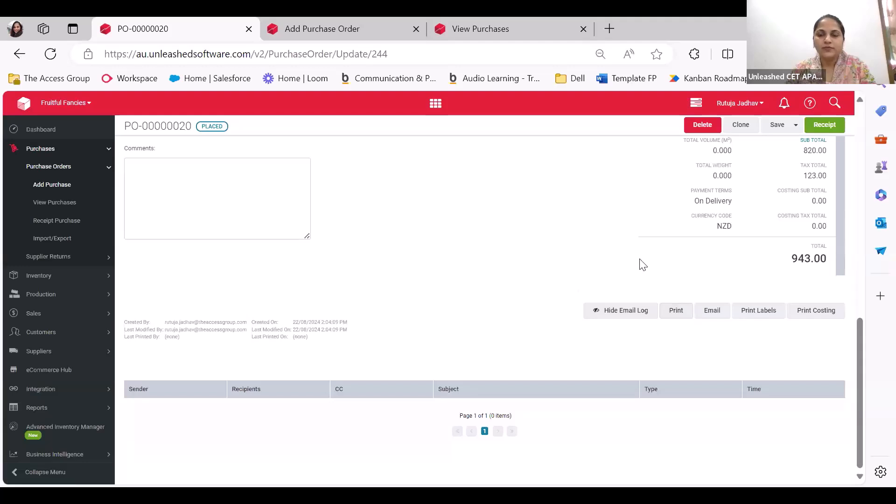
pyautogui.click(601, 116)
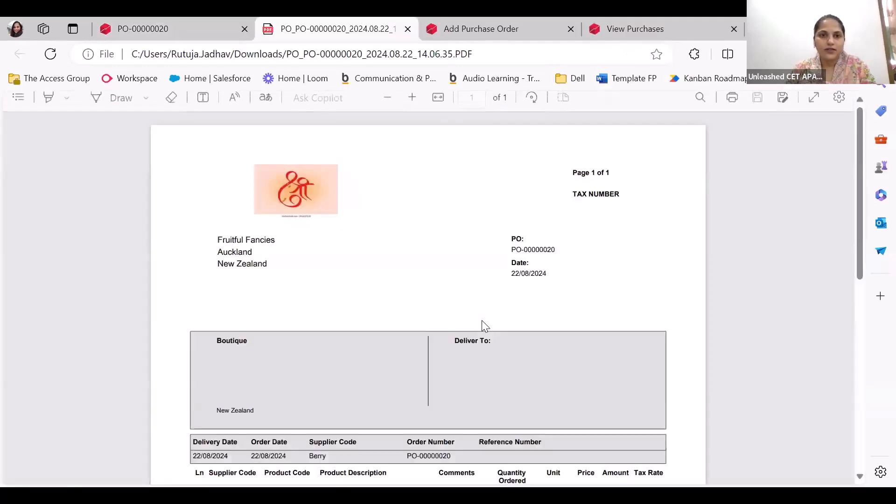
pyautogui.scroll(-5, 481, 322)
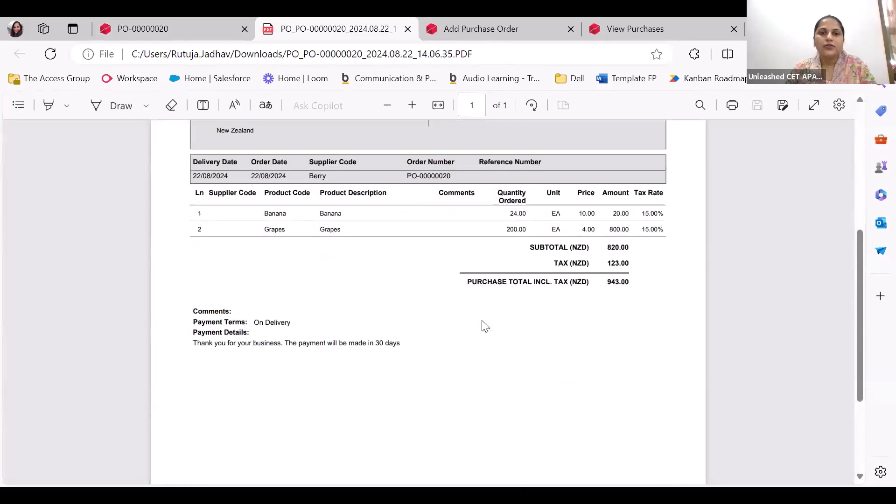
pyautogui.scroll(10, 481, 324)
pyautogui.click(175, 30)
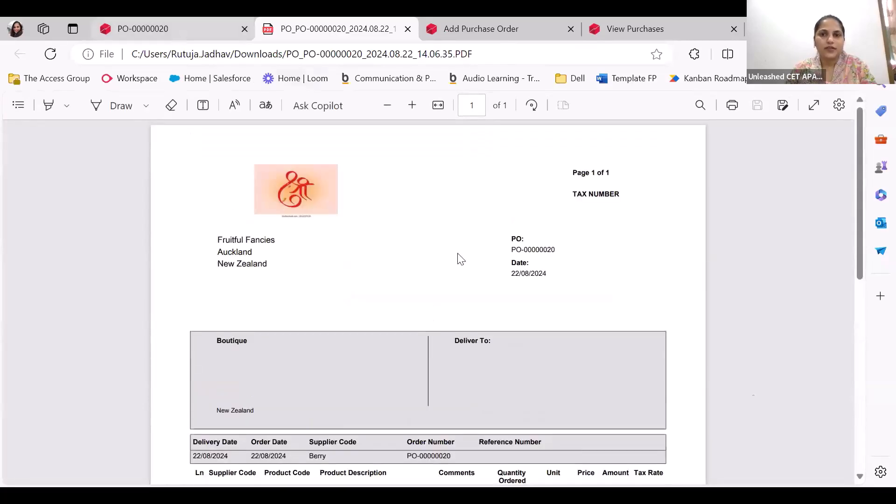
# - Start receipting the purchase order and set the Grapes receipt quantity to 100
pyautogui.scroll(10, 690, 382)
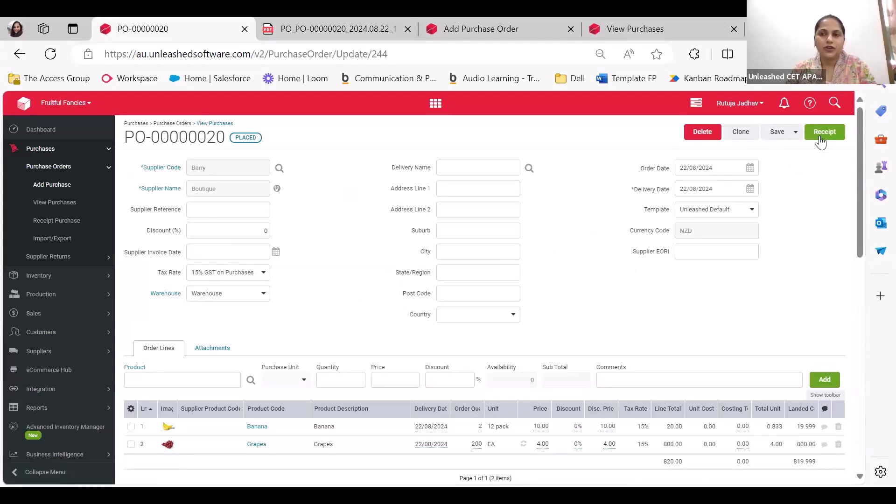
pyautogui.click(823, 134)
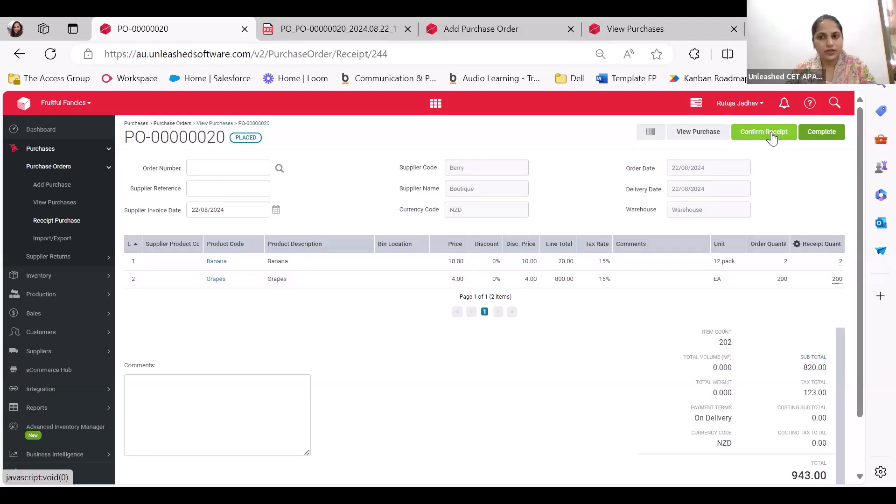
pyautogui.click(773, 287)
pyautogui.write('1')
pyautogui.click(812, 321)
pyautogui.click(611, 343)
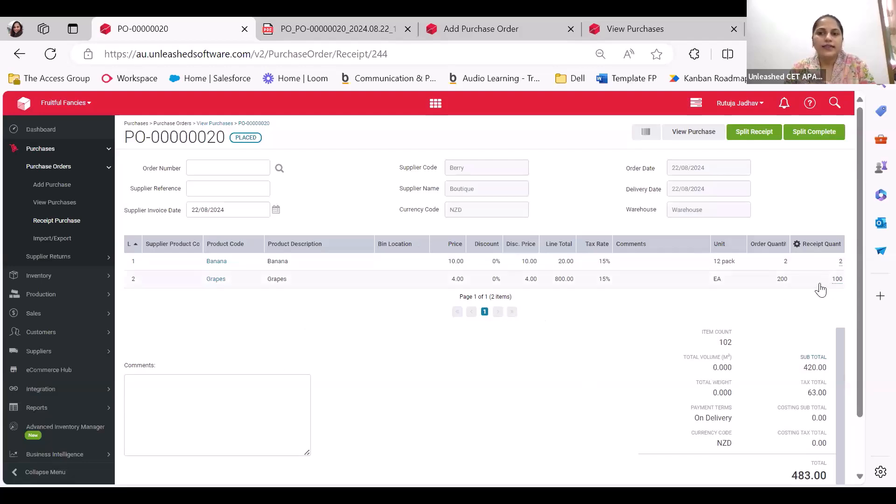
# - Split the receipt to receive the entered quantities, confirm it and dismiss the notification
pyautogui.click(752, 133)
pyautogui.click(409, 296)
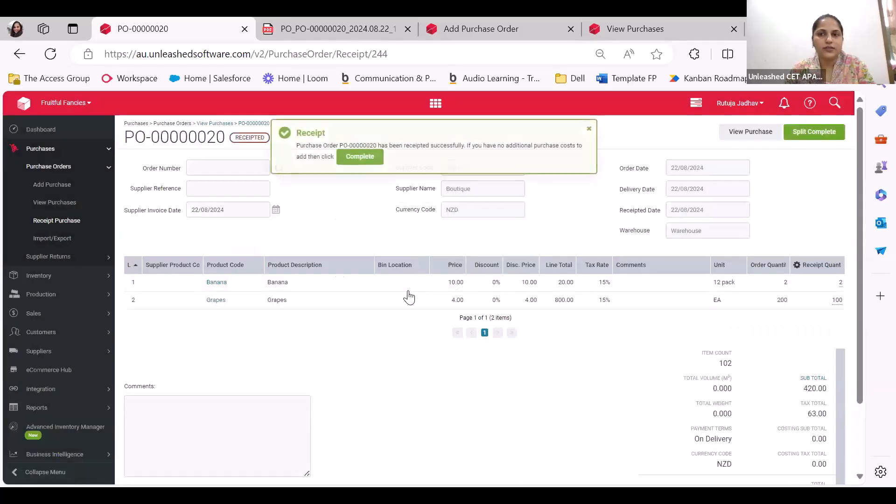
pyautogui.click(588, 129)
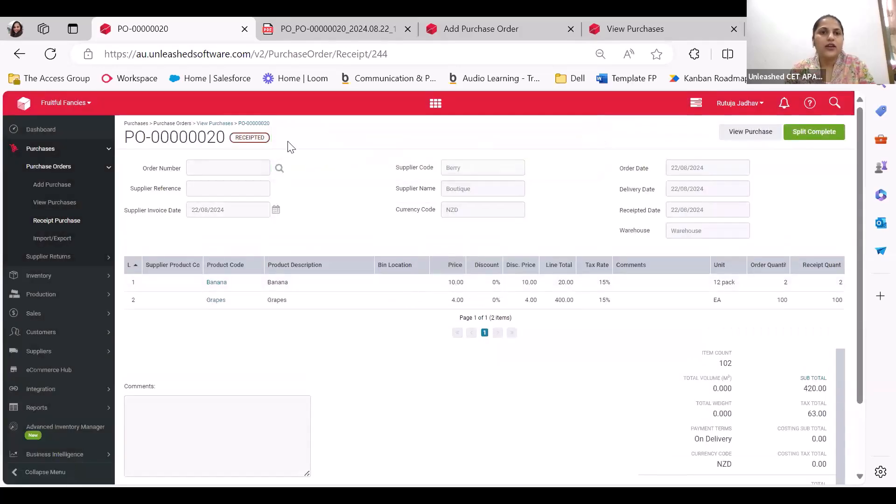
# - Open the receipted purchase order from its receipt and examine its supplier details, order lines and cost lines section
pyautogui.click(257, 125)
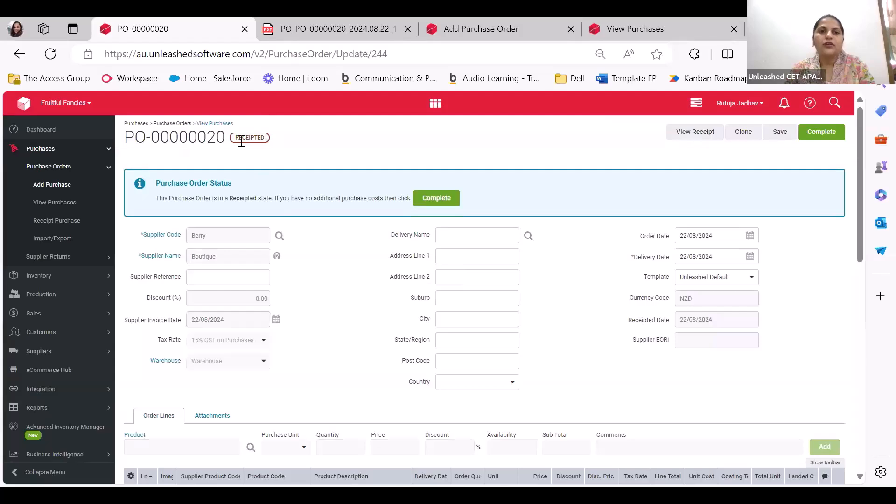
pyautogui.scroll(-3, 294, 289)
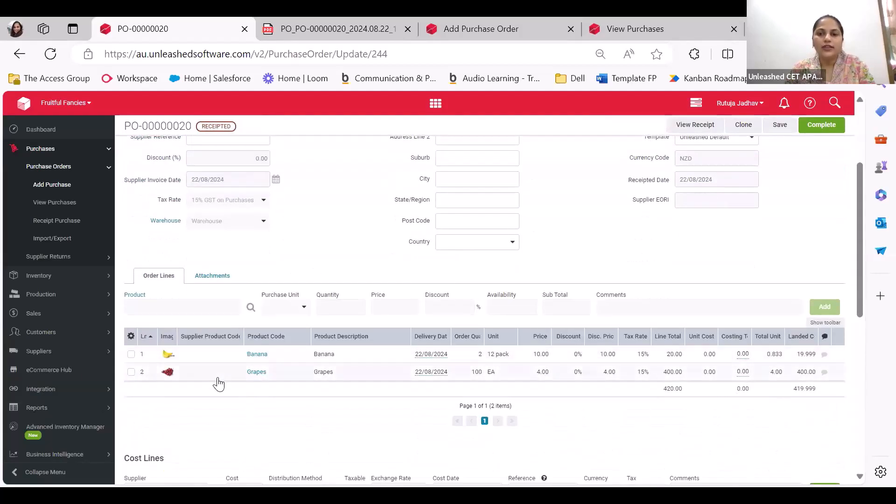
pyautogui.scroll(-3, 467, 373)
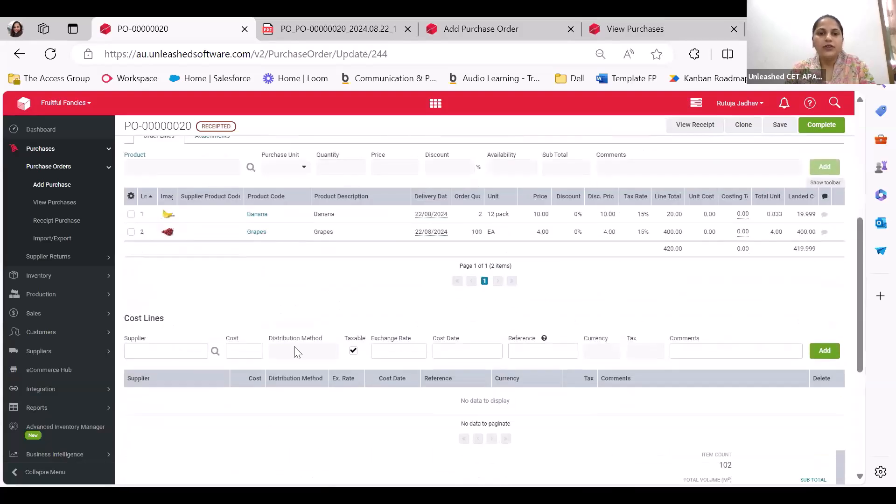
pyautogui.click(142, 355)
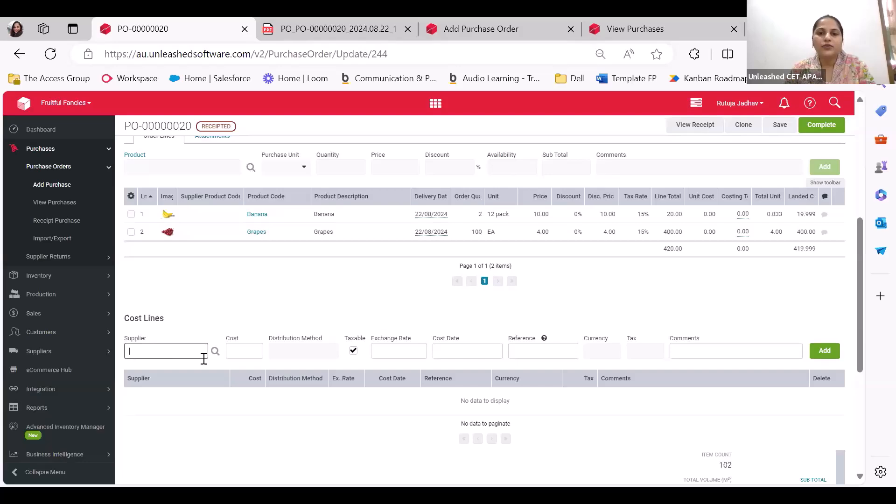
pyautogui.scroll(5, 204, 359)
pyautogui.scroll(-4, 336, 356)
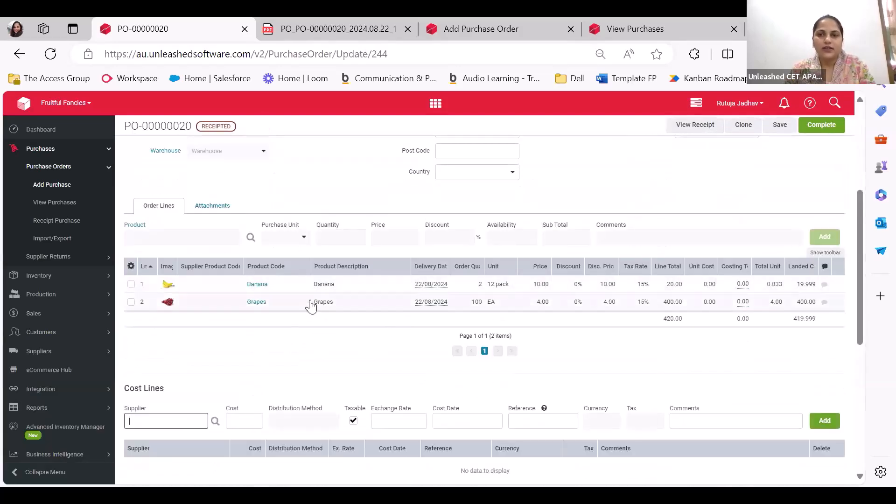
pyautogui.scroll(4, 397, 348)
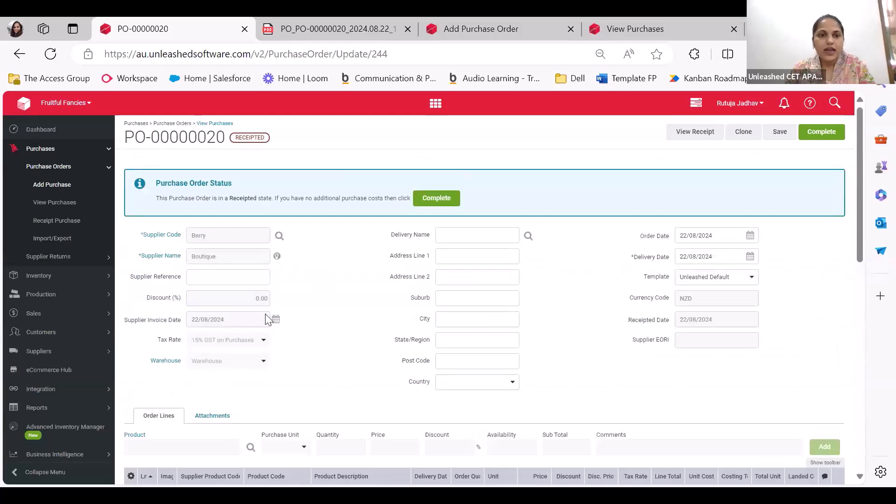
# - Add a taxable cost line for the supplier Boutique with a cost of 100.00
pyautogui.scroll(-4, 267, 320)
pyautogui.press('BackSpace')
pyautogui.write('be')
pyautogui.click(173, 432)
pyautogui.click(246, 426)
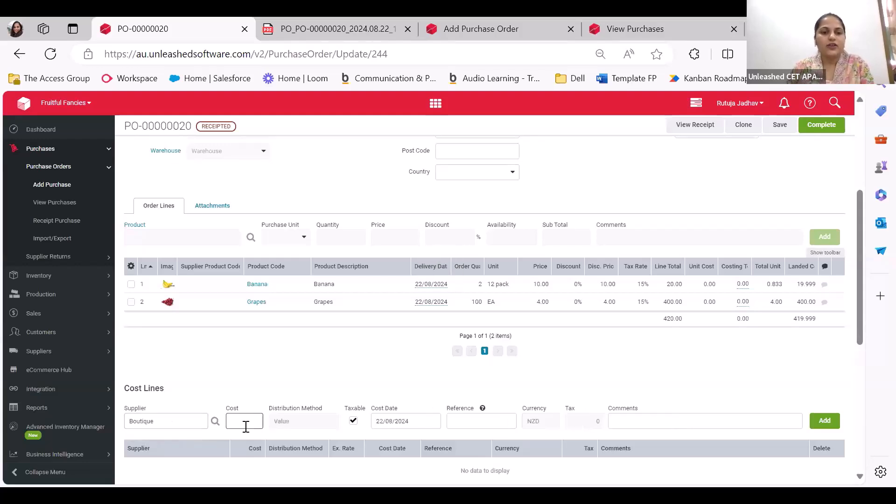
pyautogui.write('100.00')
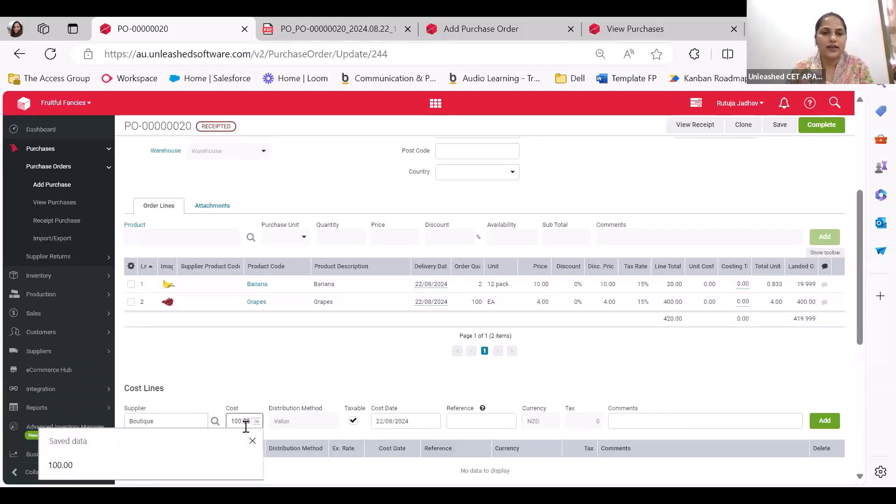
pyautogui.click(348, 361)
pyautogui.scroll(-2, 464, 369)
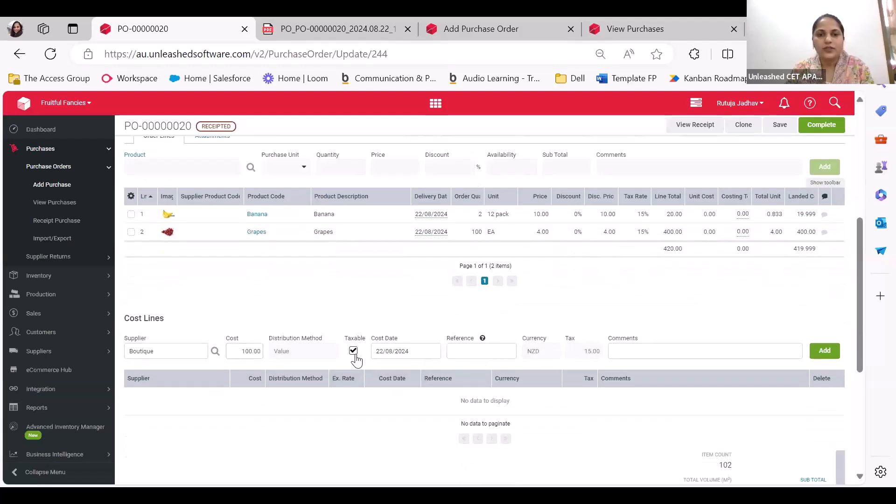
pyautogui.click(823, 351)
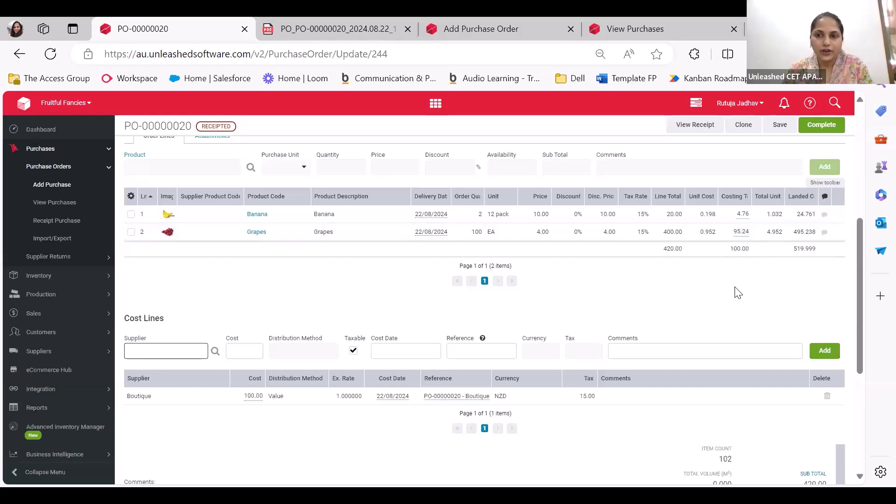
# - Check the order totals including the added cost, complete the purchase order and dismiss the notification
pyautogui.scroll(-5, 741, 304)
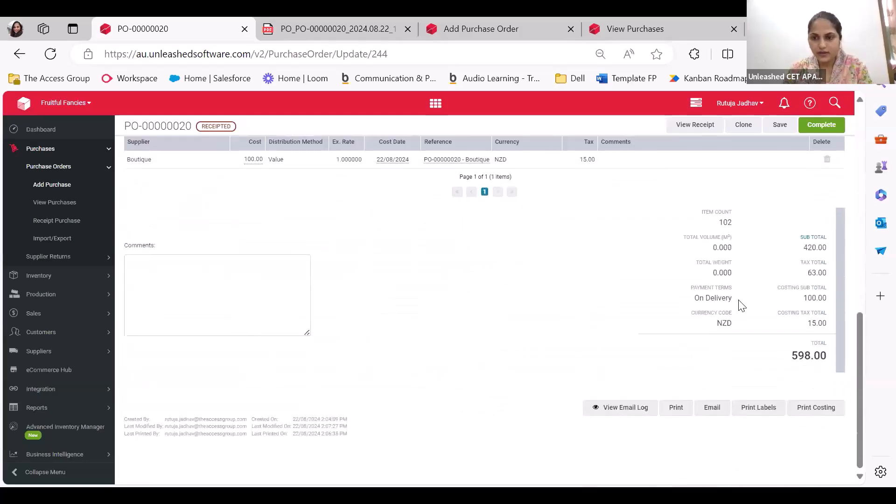
pyautogui.scroll(11, 741, 304)
pyautogui.click(821, 131)
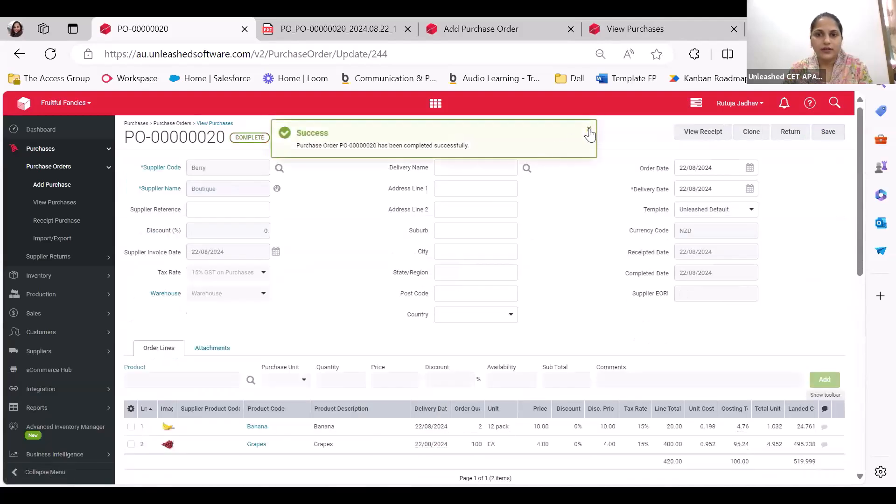
pyautogui.click(589, 130)
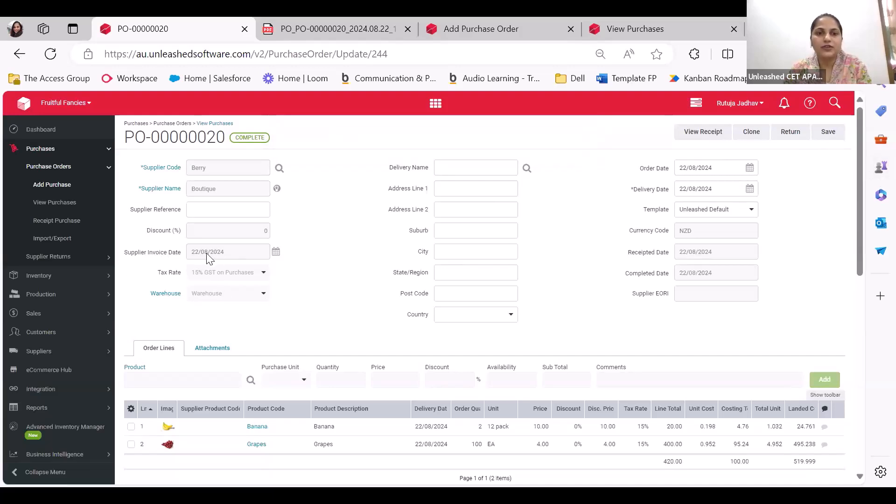
# - Look at the completed order's attachments area and go back to its order lines
pyautogui.click(214, 350)
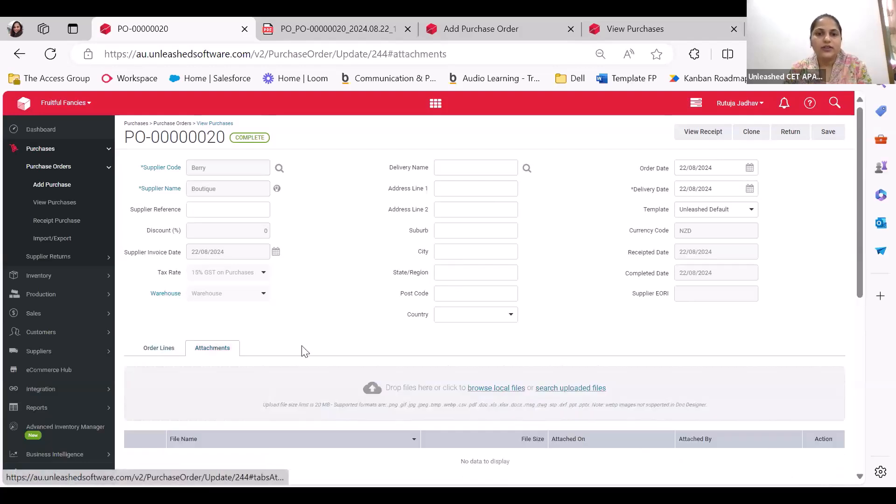
pyautogui.scroll(-2, 494, 327)
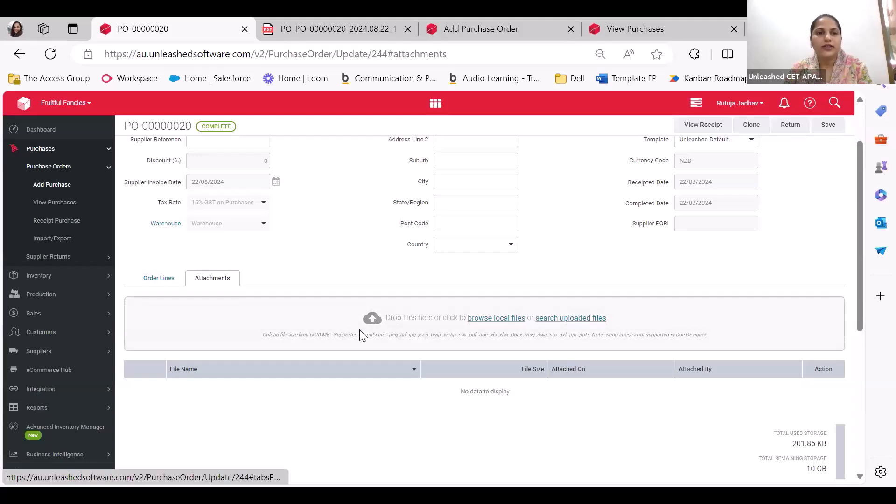
pyautogui.scroll(2, 360, 329)
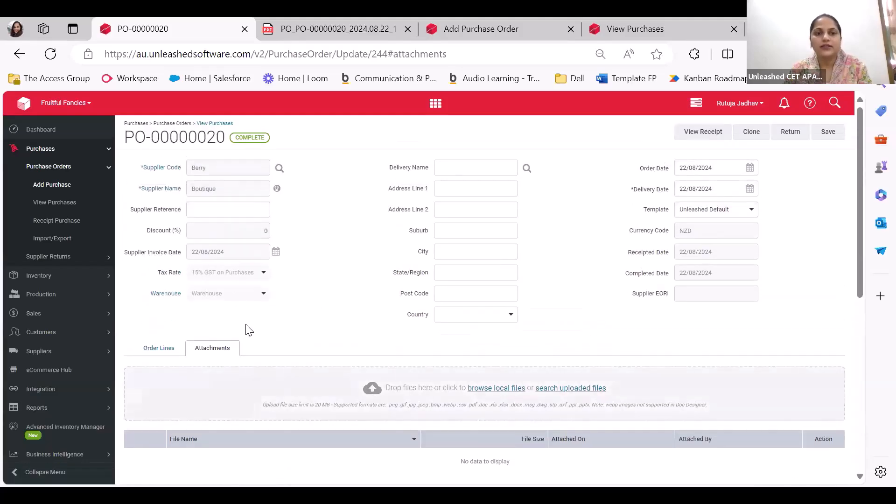
pyautogui.click(159, 348)
pyautogui.scroll(-2, 565, 370)
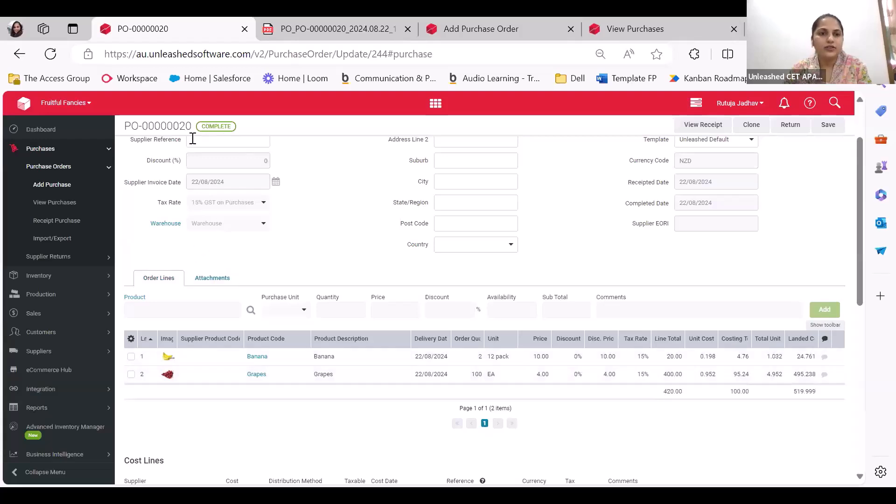
# - Open the split remainder order from the open purchases list and examine its delivery dates and Grapes order line
pyautogui.click(70, 202)
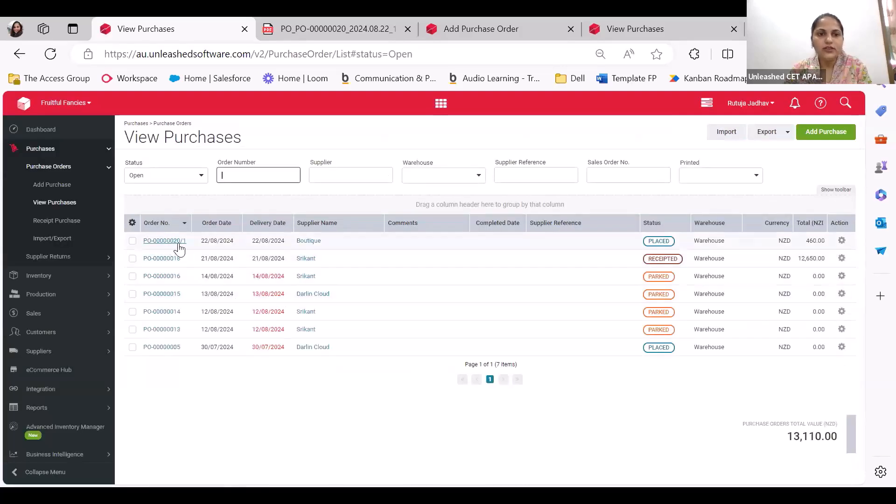
pyautogui.click(172, 246)
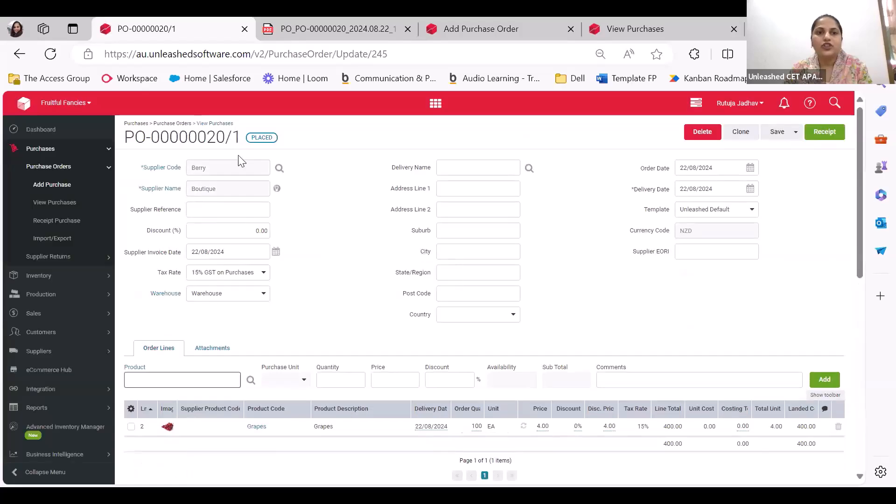
pyautogui.scroll(-1, 293, 351)
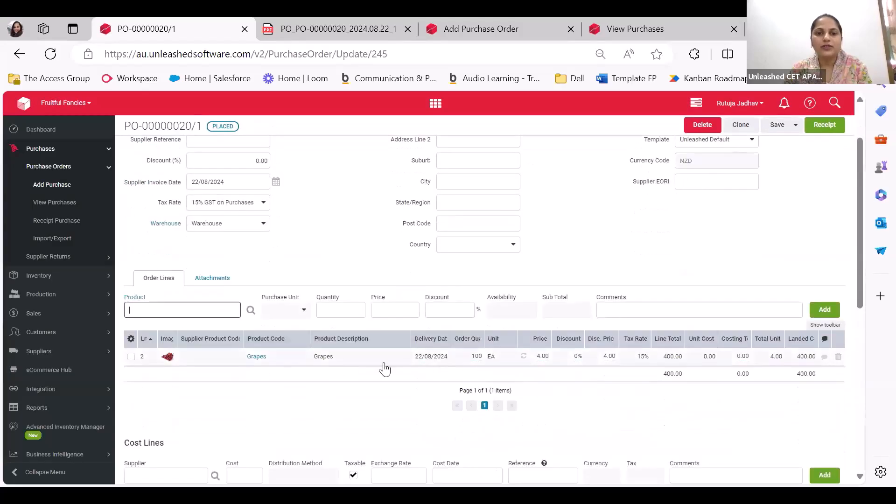
pyautogui.click(422, 357)
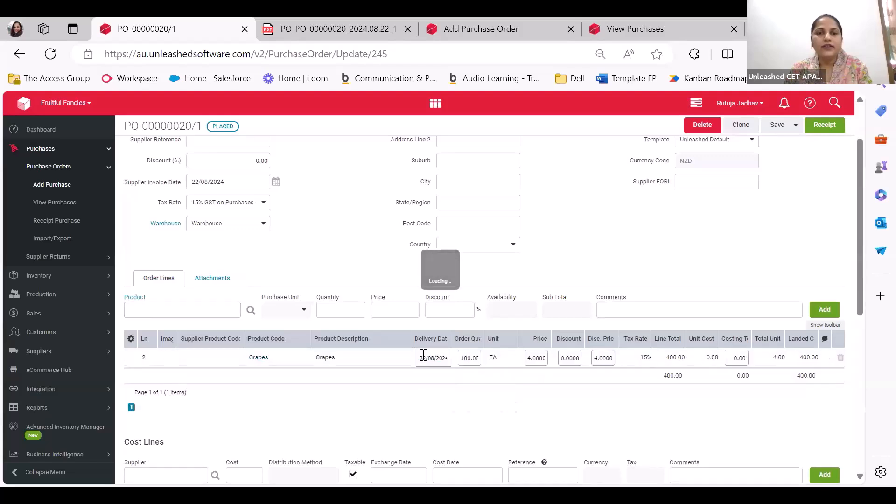
pyautogui.scroll(1, 589, 313)
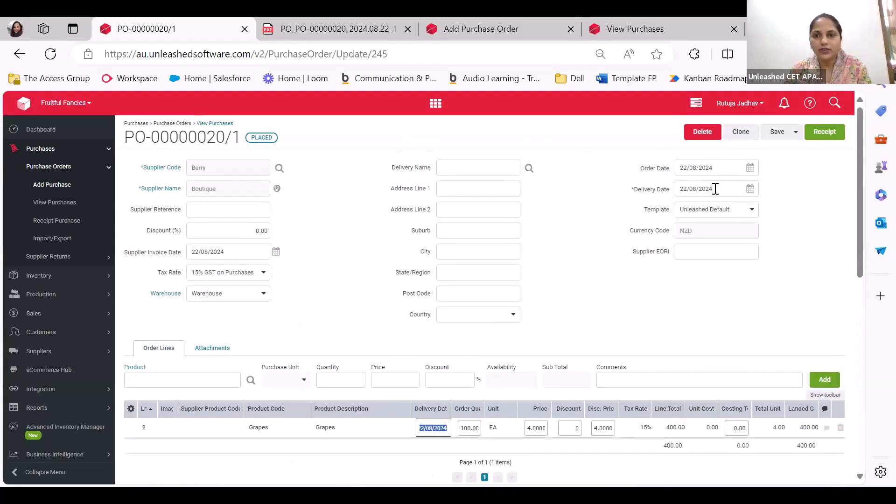
pyautogui.click(430, 430)
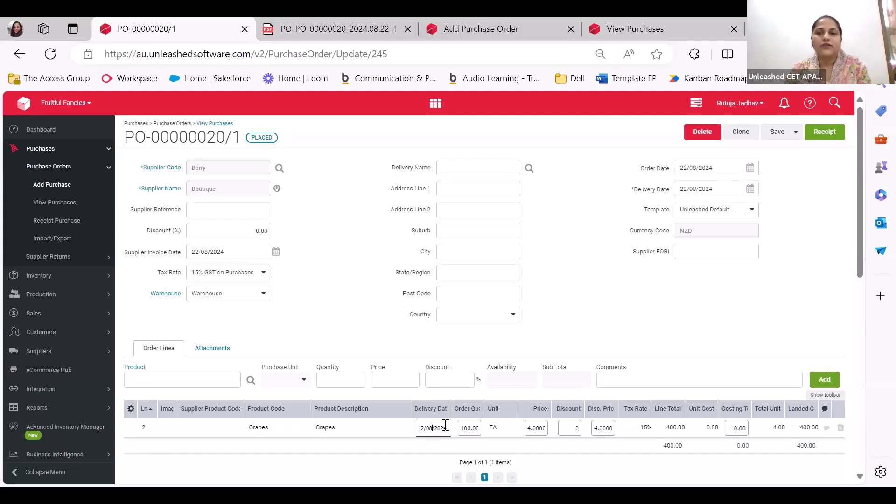
pyautogui.click(653, 463)
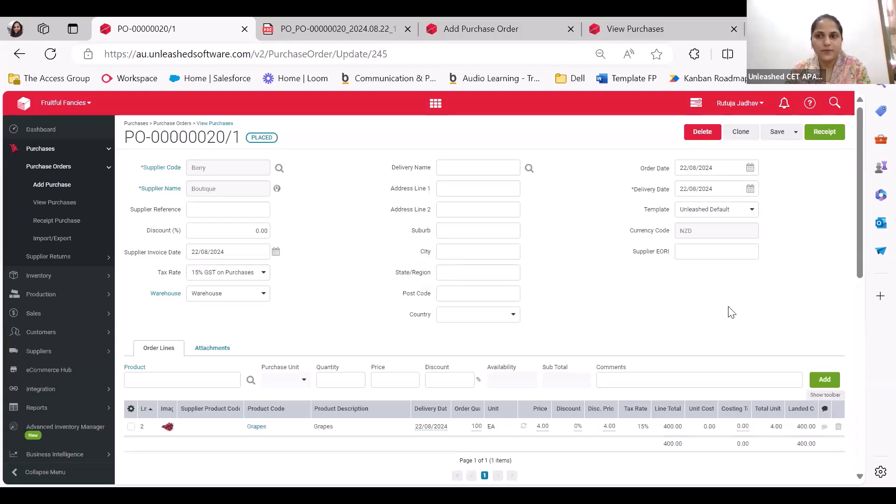
# - Receipt the remainder order's full Grapes quantity of 100, confirm the receipt and complete the order
pyautogui.click(823, 133)
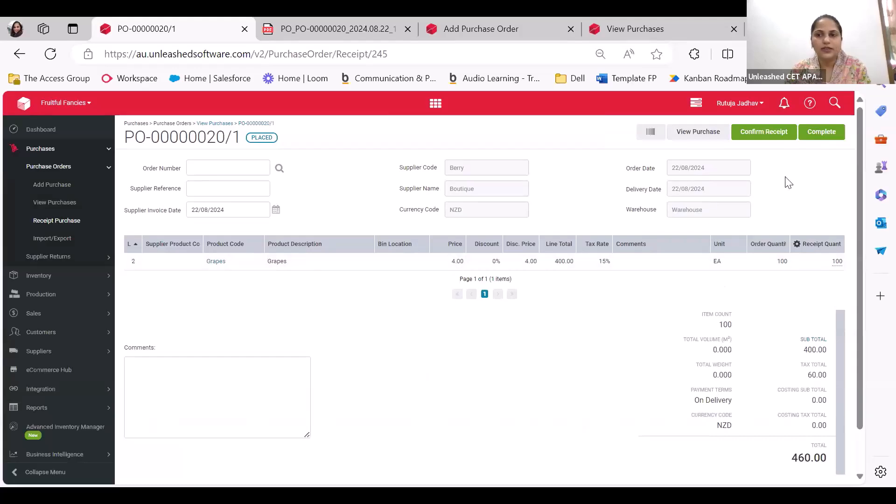
pyautogui.click(765, 133)
pyautogui.click(371, 286)
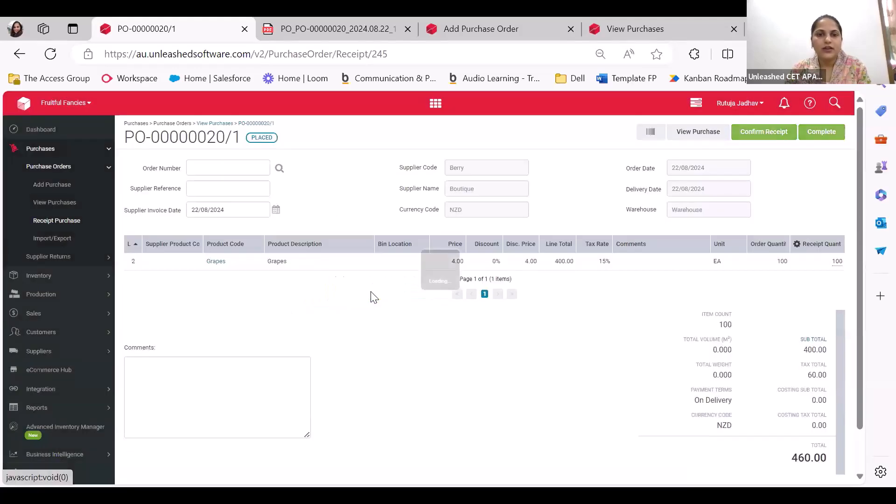
pyautogui.click(825, 132)
pyautogui.click(589, 129)
pyautogui.moveTo(217, 285)
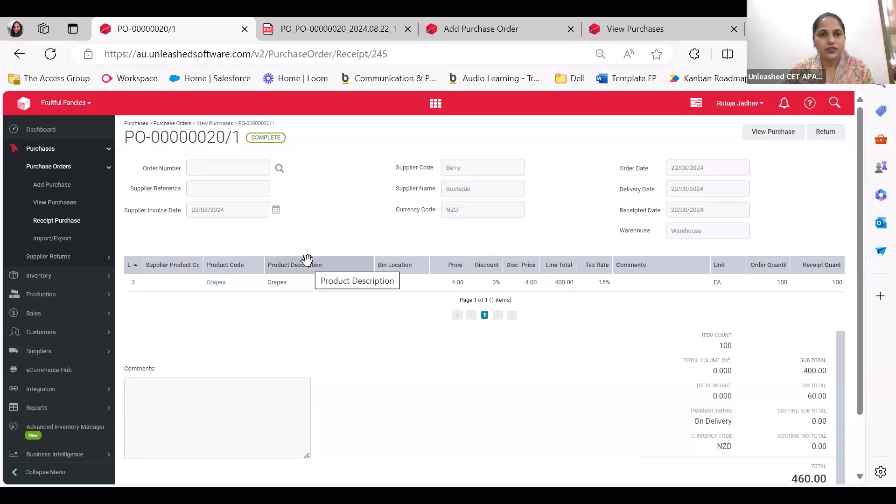
# - Review the completed receipt and open its purchase order to check the order lines and cost lines
pyautogui.scroll(-2, 329, 330)
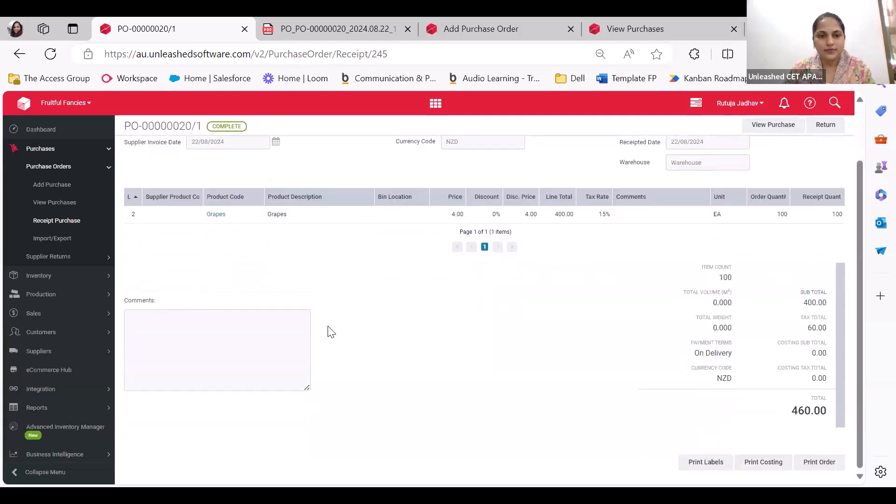
pyautogui.scroll(2, 329, 330)
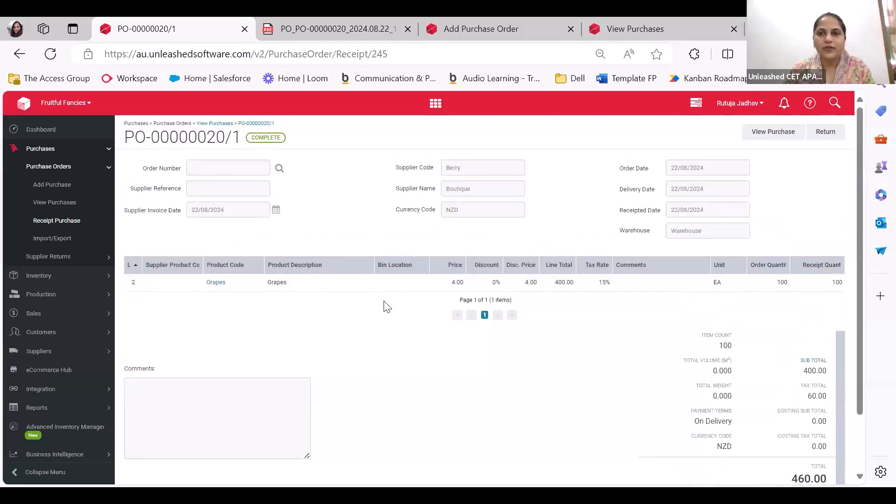
pyautogui.click(252, 123)
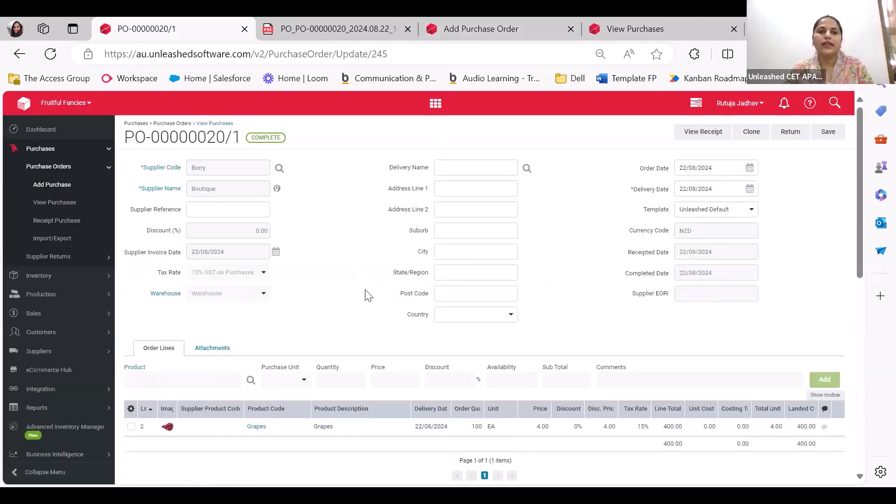
pyautogui.scroll(-4, 284, 298)
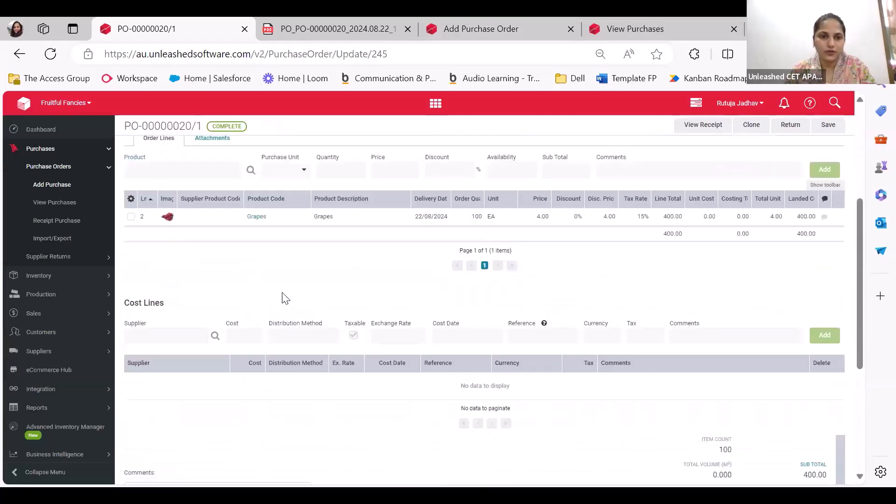
# - Open the company's system configuration and examine the purchase order approval requirement and its NZD threshold
pyautogui.scroll(-1, 37, 308)
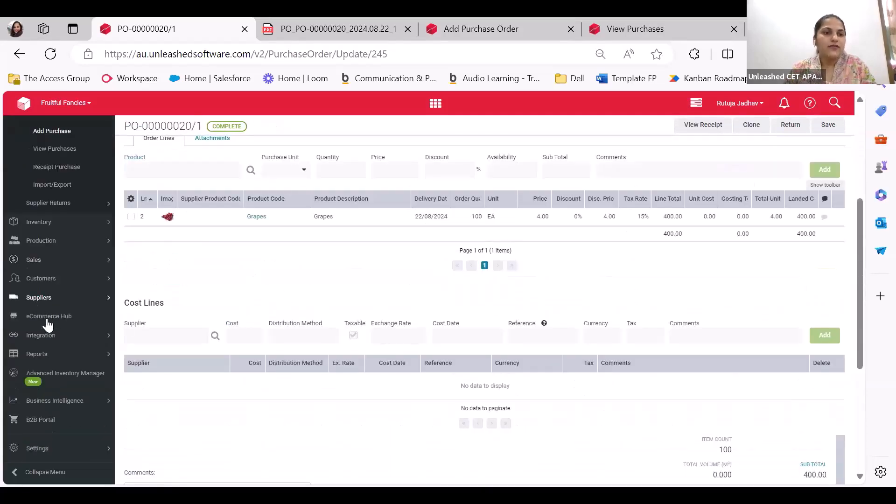
pyautogui.click(58, 449)
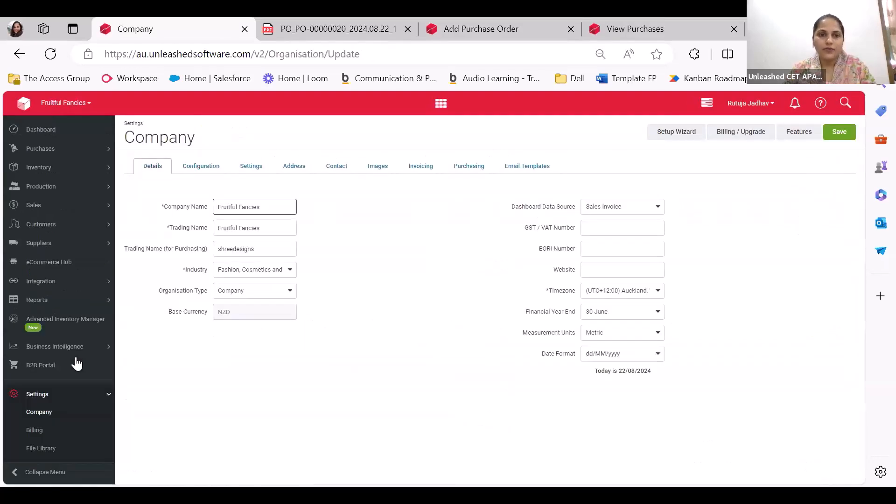
pyautogui.click(204, 167)
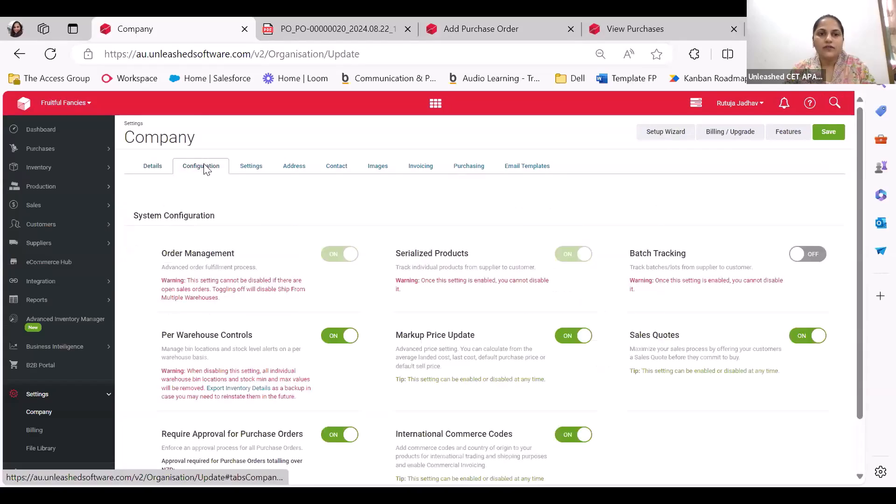
pyautogui.scroll(-1, 125, 365)
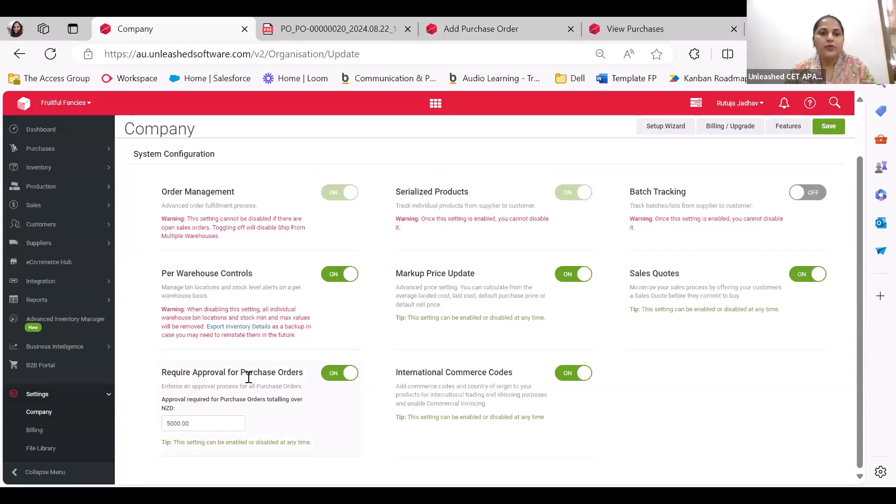
pyautogui.click(200, 422)
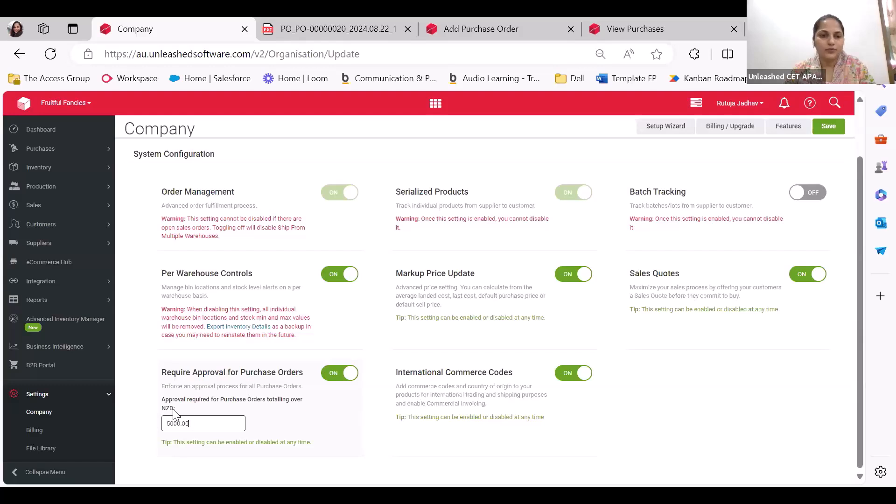
# - View the account's user list and the list of user roles in the security settings
pyautogui.scroll(-1, 75, 387)
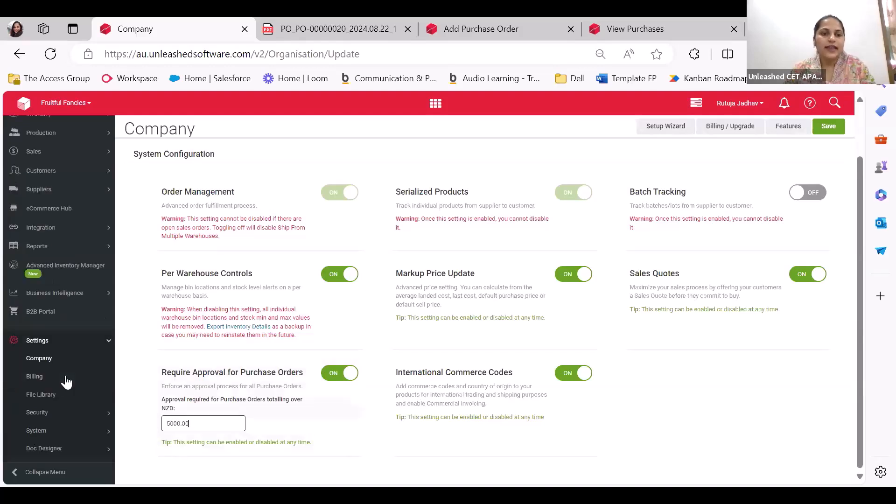
pyautogui.click(57, 413)
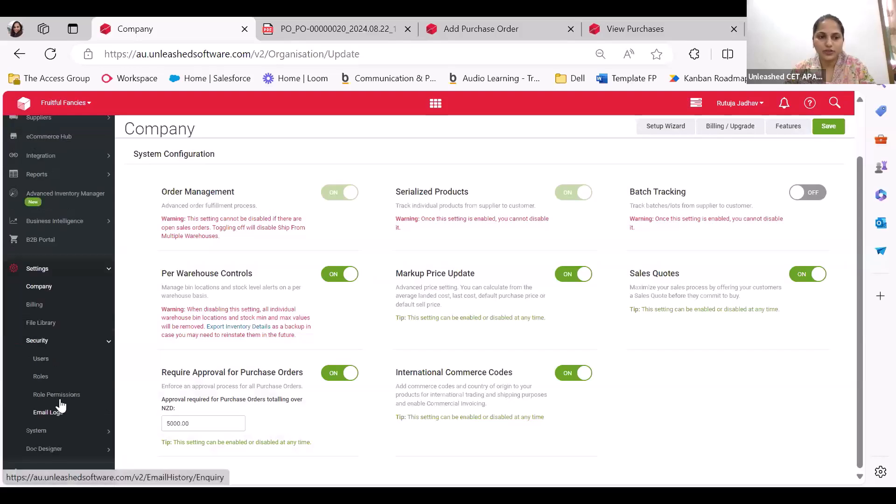
pyautogui.click(48, 364)
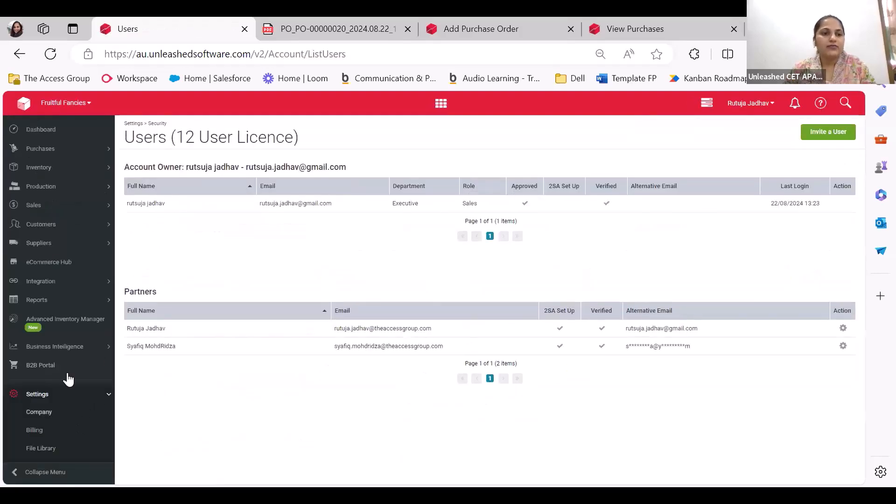
pyautogui.click(40, 377)
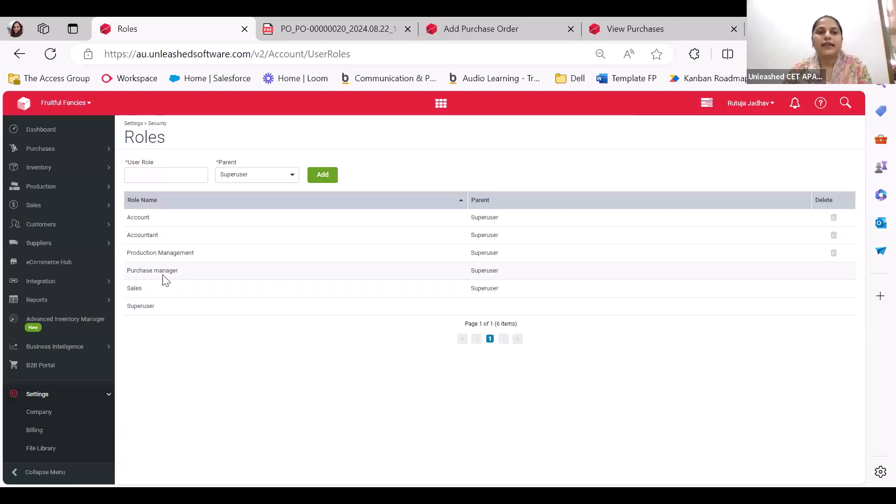
# - Show the role permissions for Purchase manager and examine the Purchases group, especially access to Purchase Order Approvals
pyautogui.scroll(-3, 56, 357)
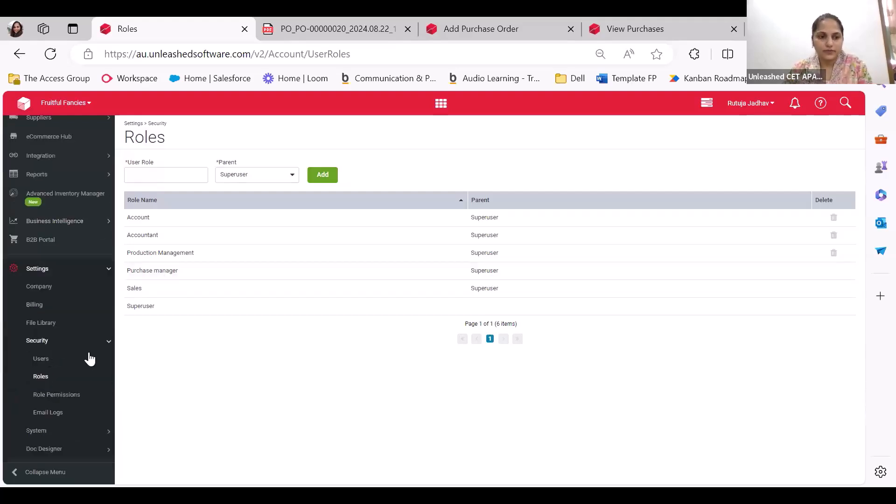
pyautogui.click(64, 395)
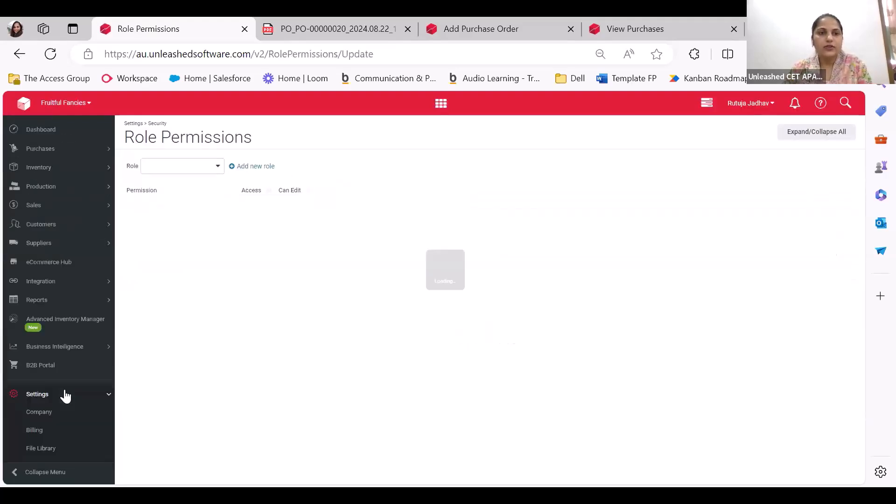
pyautogui.click(190, 166)
pyautogui.click(192, 212)
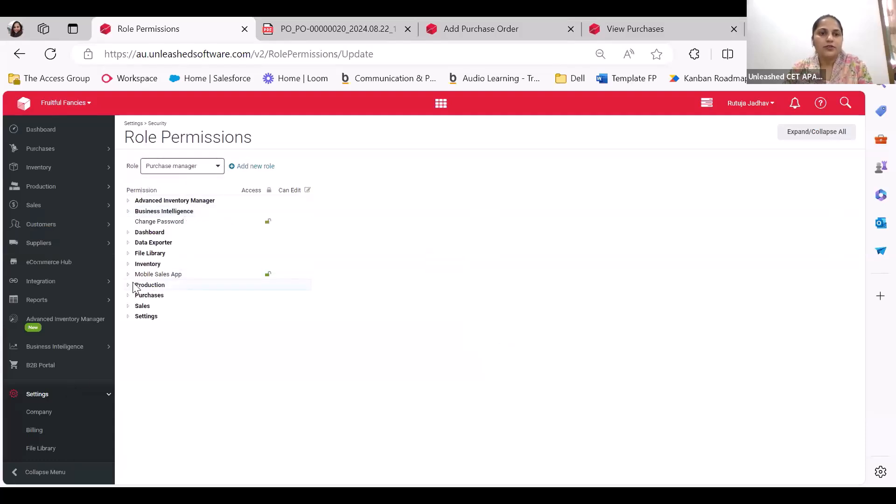
pyautogui.click(129, 296)
pyautogui.scroll(-2, 261, 323)
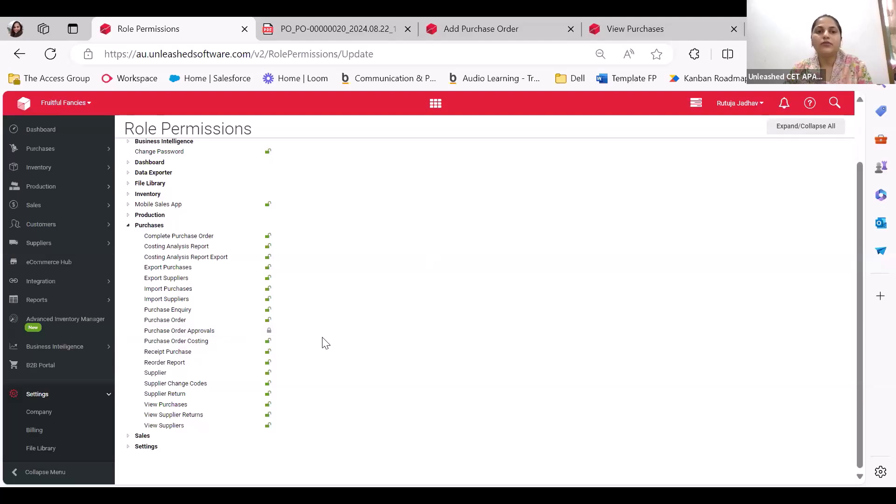
pyautogui.scroll(2, 322, 343)
pyautogui.scroll(-2, 321, 340)
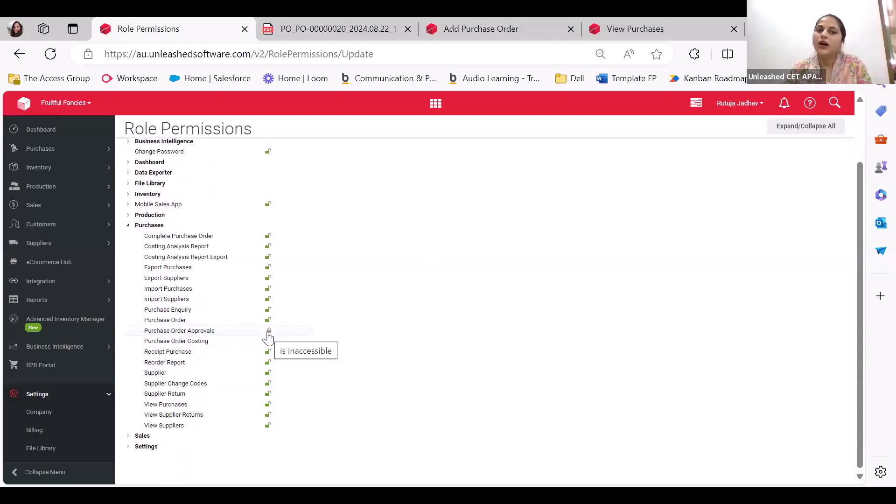
pyautogui.scroll(2, 232, 320)
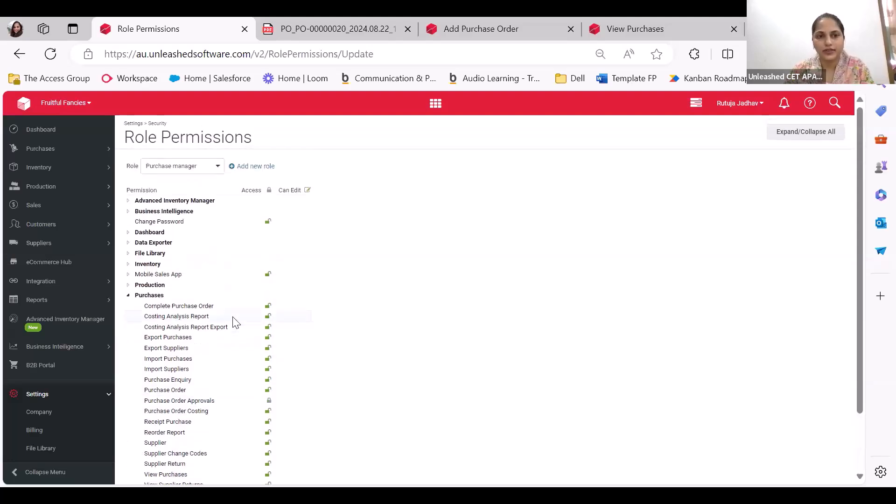
# - Find the parked purchase order dated 14/08/2024 among the open purchases and open it to view its Place option
pyautogui.click(43, 151)
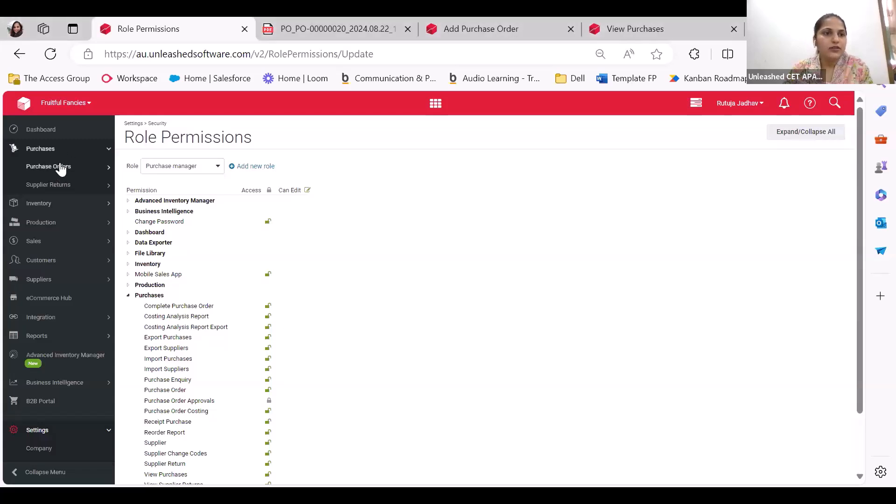
pyautogui.click(59, 167)
pyautogui.click(54, 185)
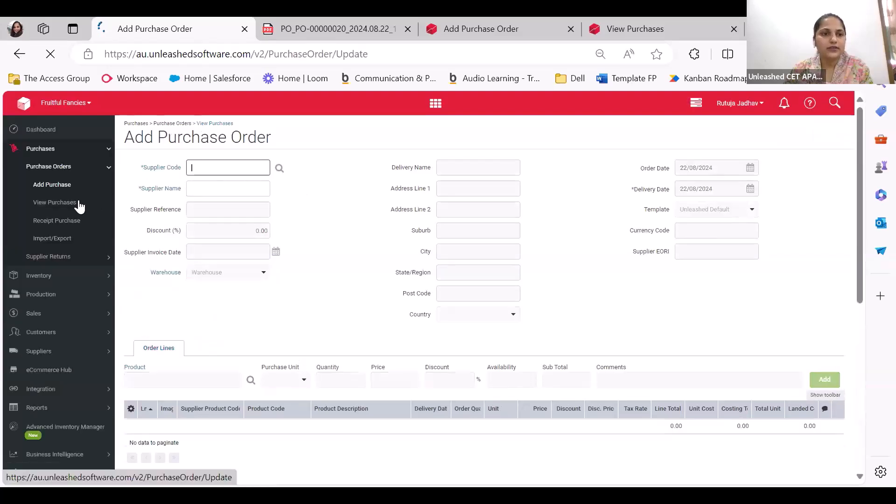
pyautogui.click(81, 205)
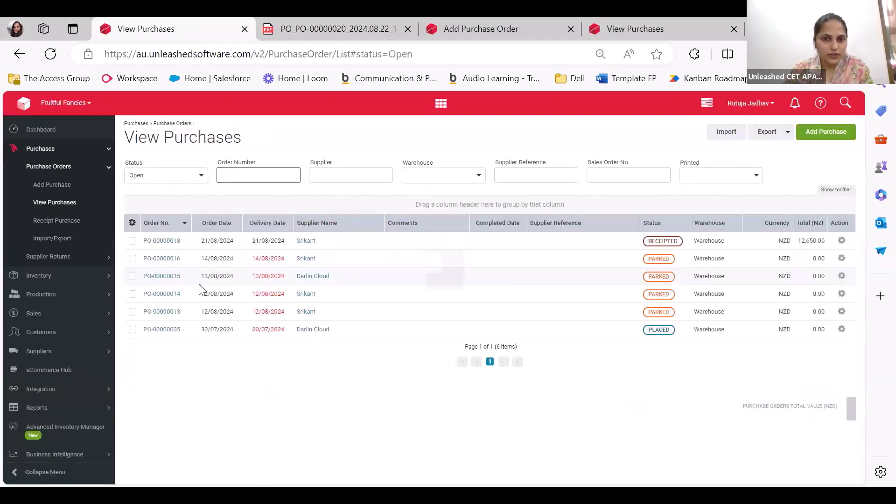
pyautogui.click(164, 259)
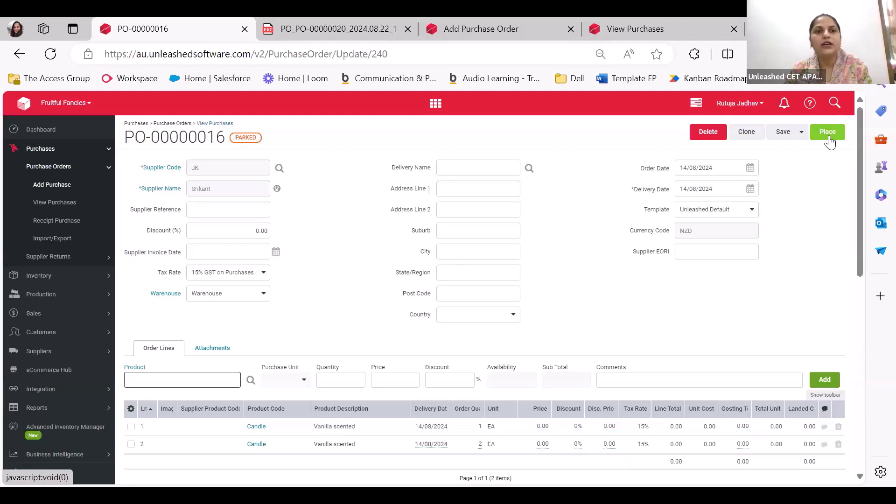
# - Return to the purchases list, review the bulk Approve and Unapprove options, and briefly select the three newest open orders before deselecting them
pyautogui.click(66, 204)
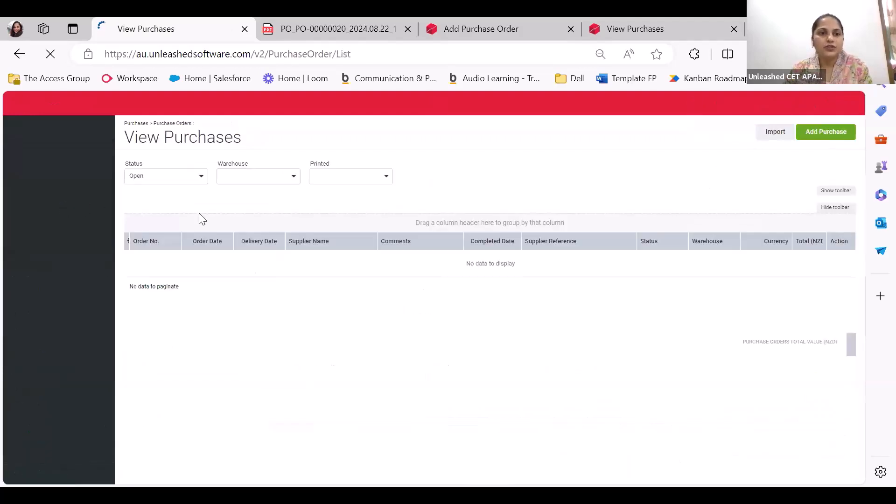
pyautogui.moveTo(132, 228)
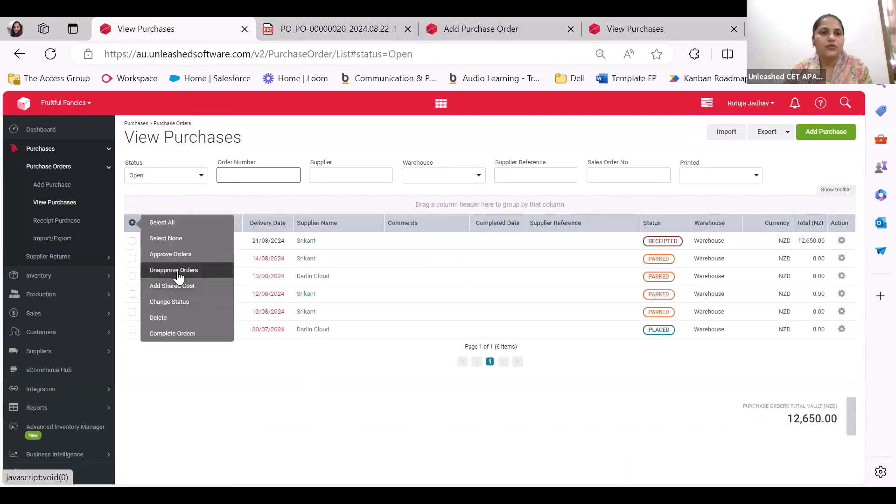
pyautogui.click(132, 240)
pyautogui.click(132, 258)
pyautogui.click(132, 276)
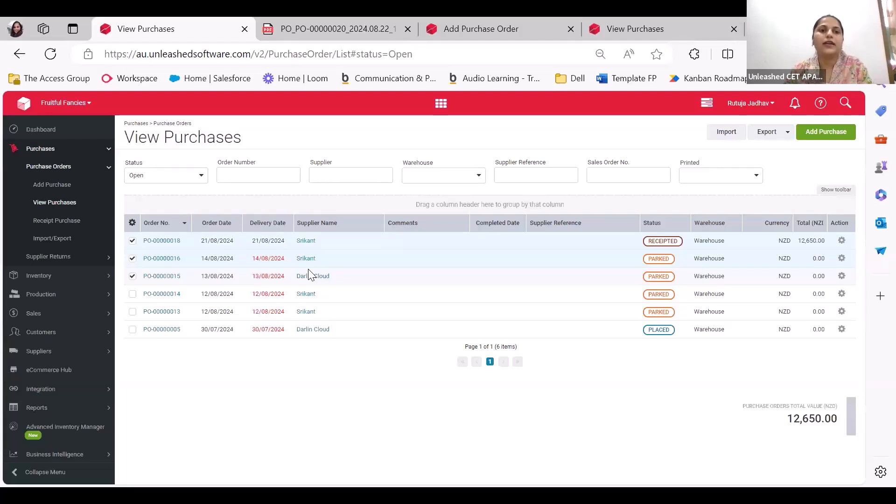
pyautogui.click(132, 275)
pyautogui.click(132, 259)
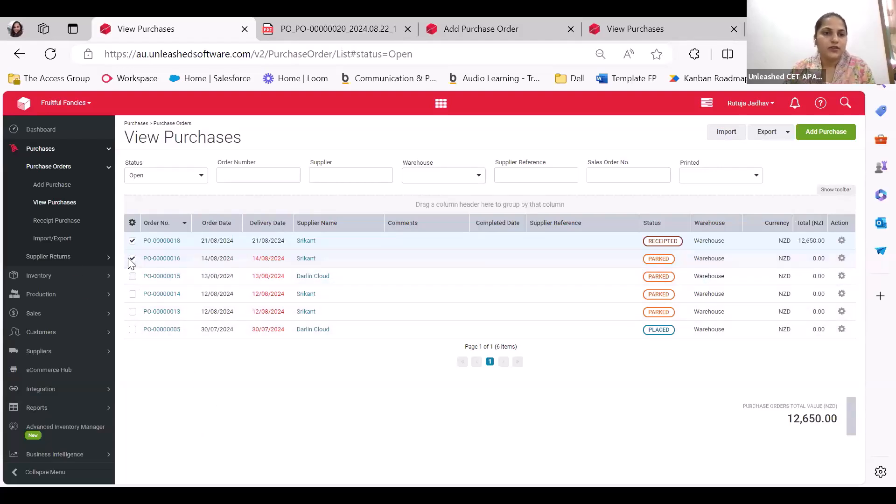
pyautogui.click(132, 241)
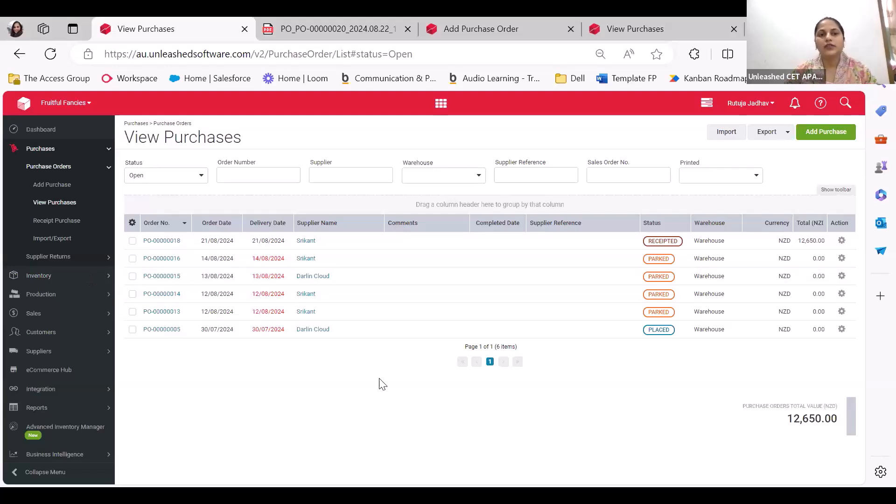
# - Filter the purchases to Complete status and open the Boutique order totalling NZD 23.00
pyautogui.click(145, 176)
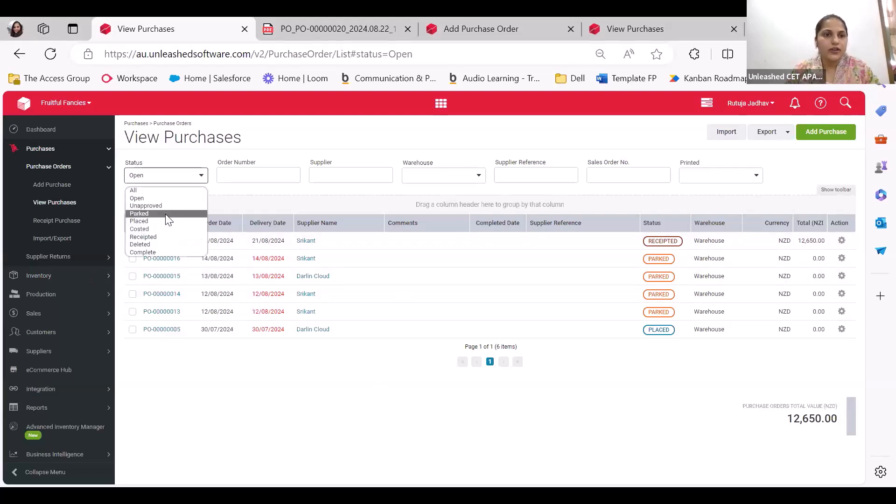
pyautogui.click(160, 251)
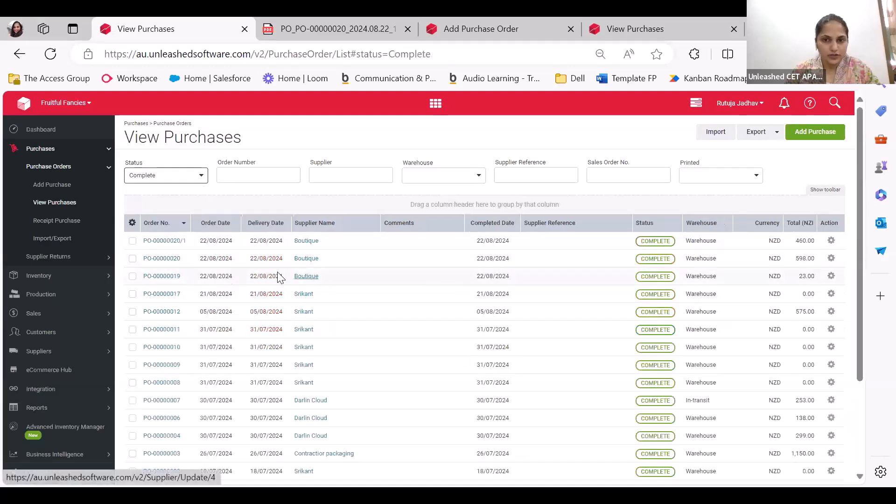
pyautogui.click(168, 276)
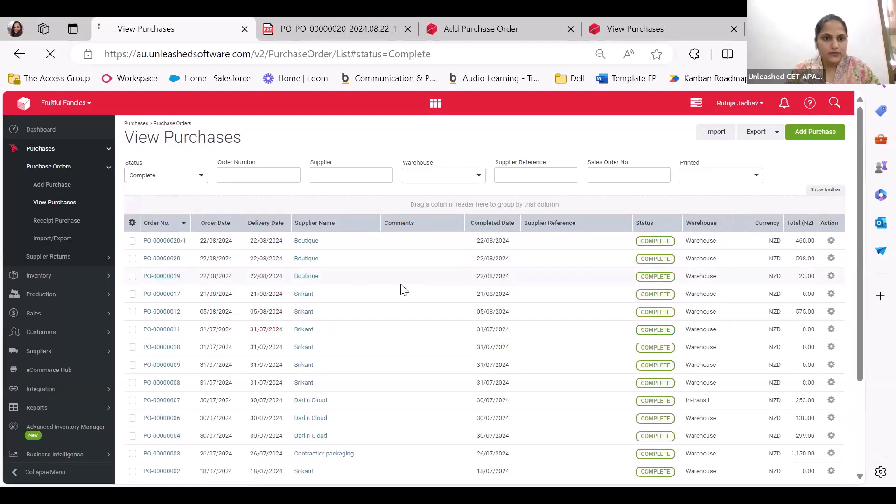
pyautogui.scroll(-2, 500, 400)
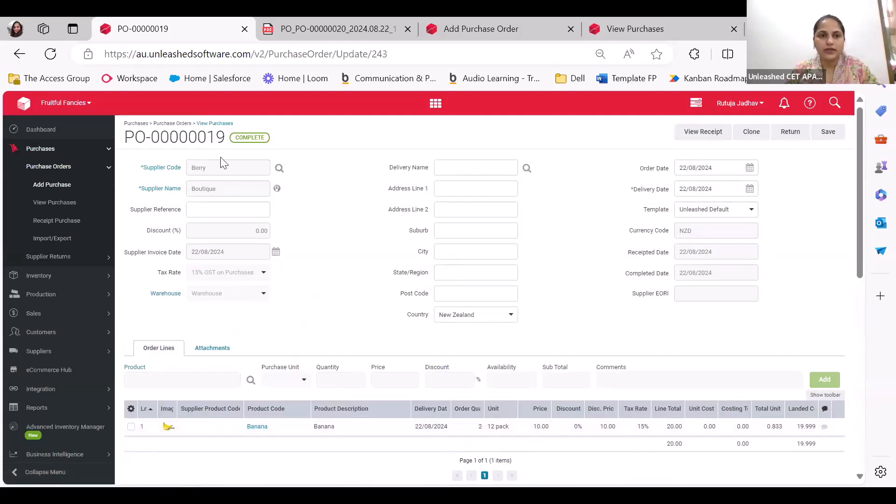
pyautogui.moveTo(222, 141); pyautogui.dragTo(121, 142)
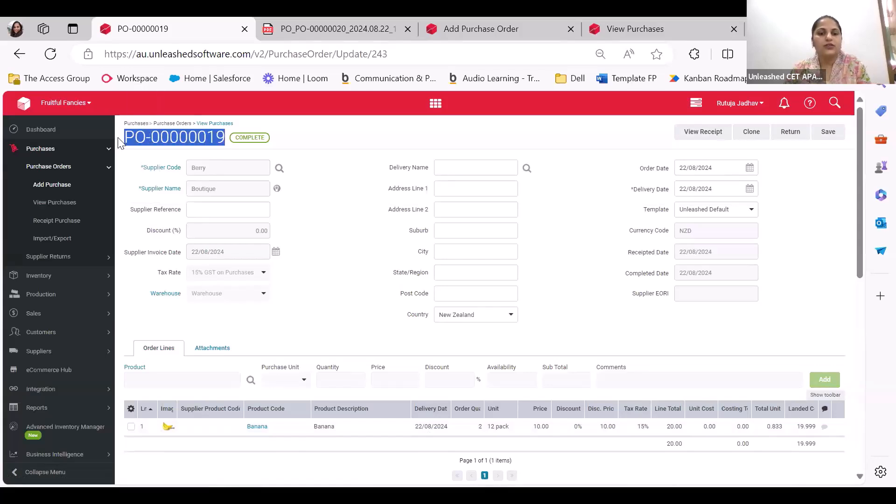
pyautogui.click(840, 181)
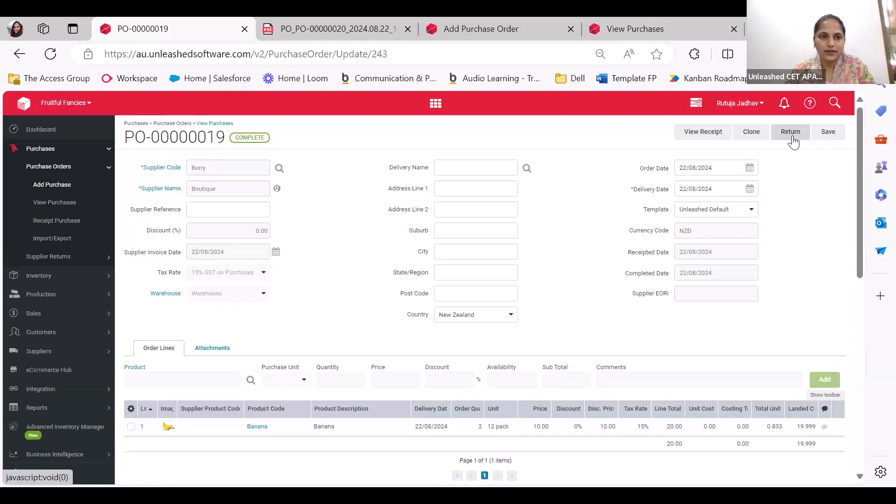
# - Create a supplier return from the completed Boutique purchase order
pyautogui.click(81, 257)
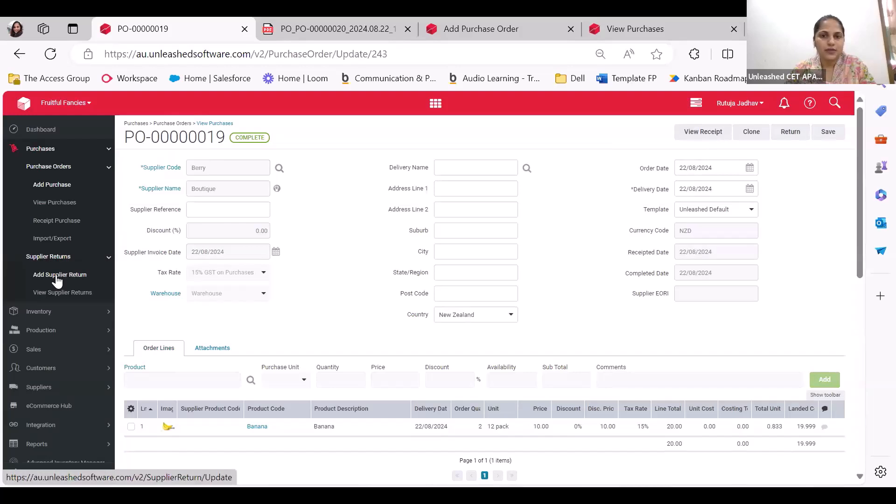
pyautogui.click(790, 131)
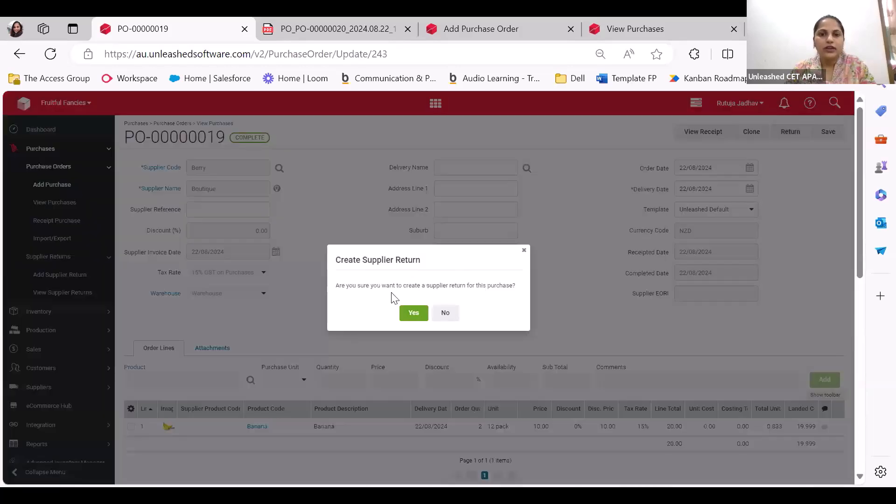
pyautogui.click(410, 314)
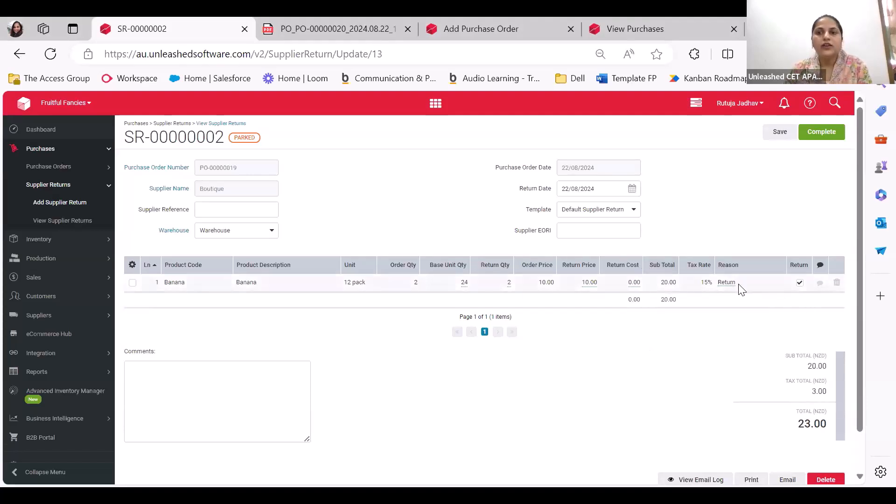
# - Examine the settings sections and the supplier return's details, checking the Banana line's Return option and the comments area
pyautogui.scroll(-1, 93, 399)
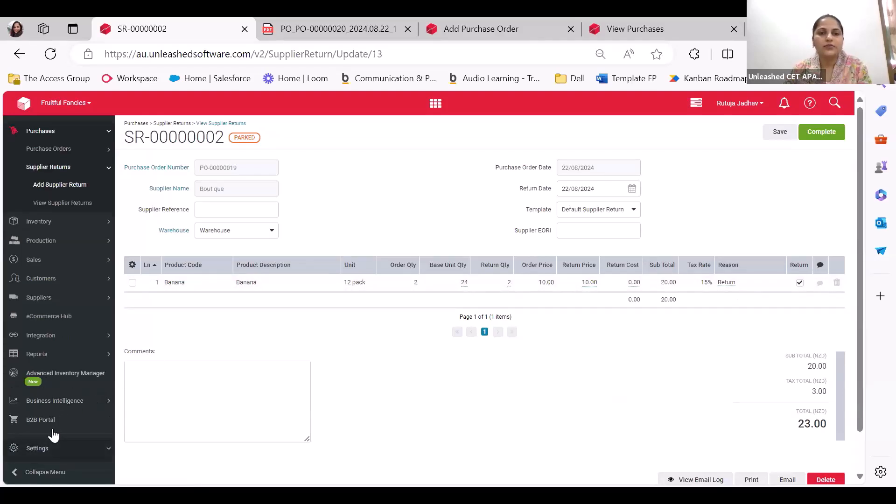
pyautogui.click(50, 447)
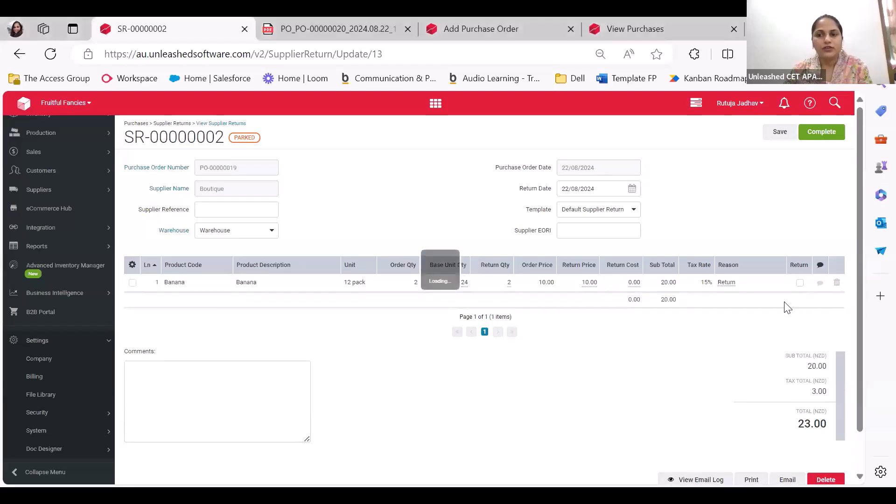
pyautogui.click(800, 283)
pyautogui.click(799, 283)
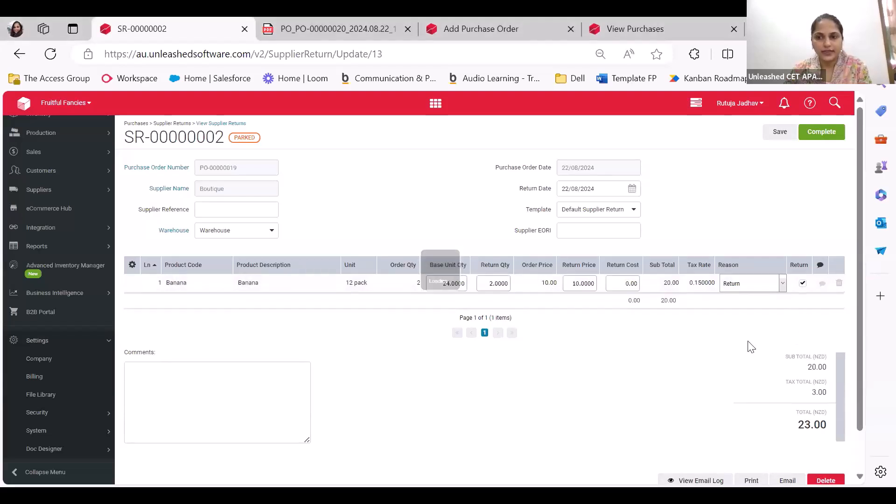
pyautogui.scroll(-1, 749, 345)
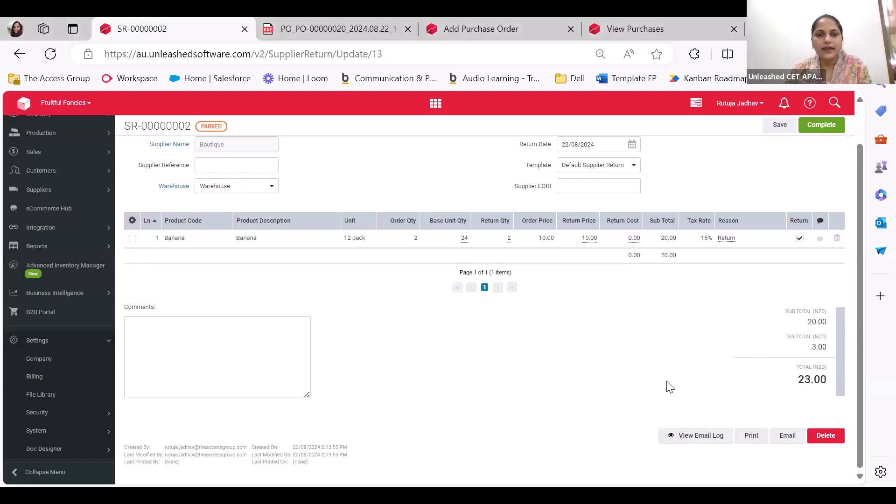
pyautogui.click(140, 348)
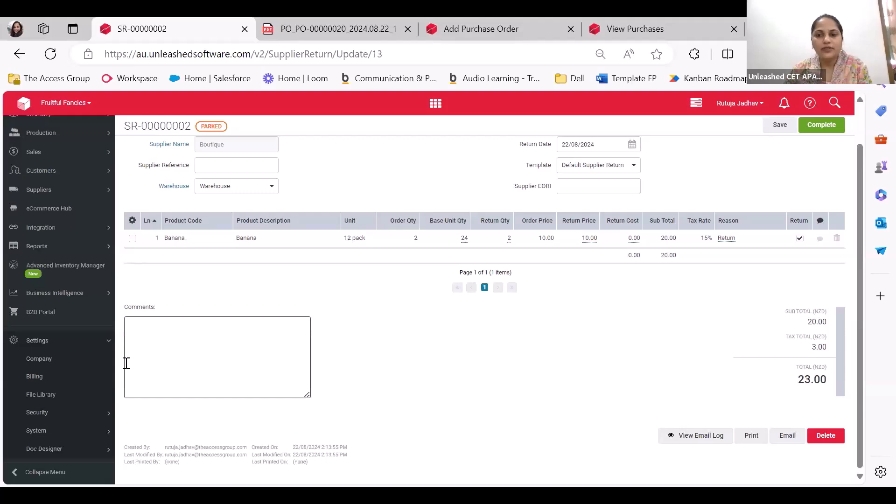
pyautogui.scroll(1, 628, 398)
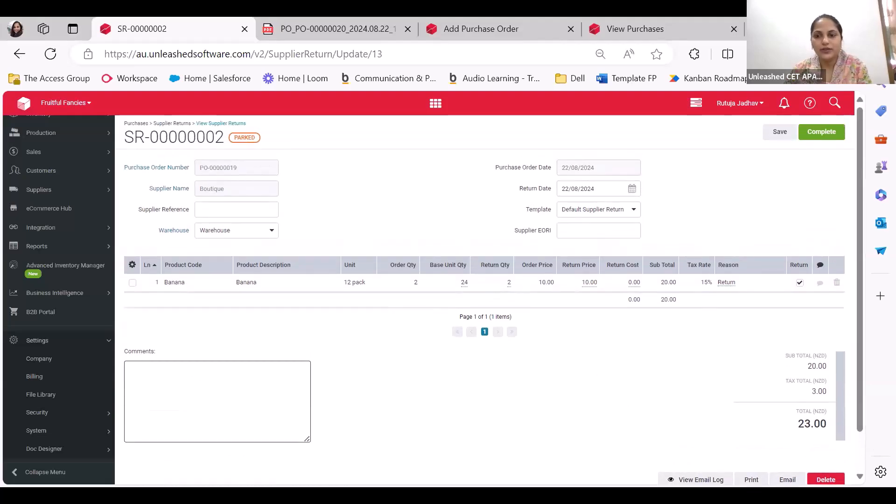
# - Check the available templates, keep Default Supplier Return, and complete the supplier return
pyautogui.click(595, 211)
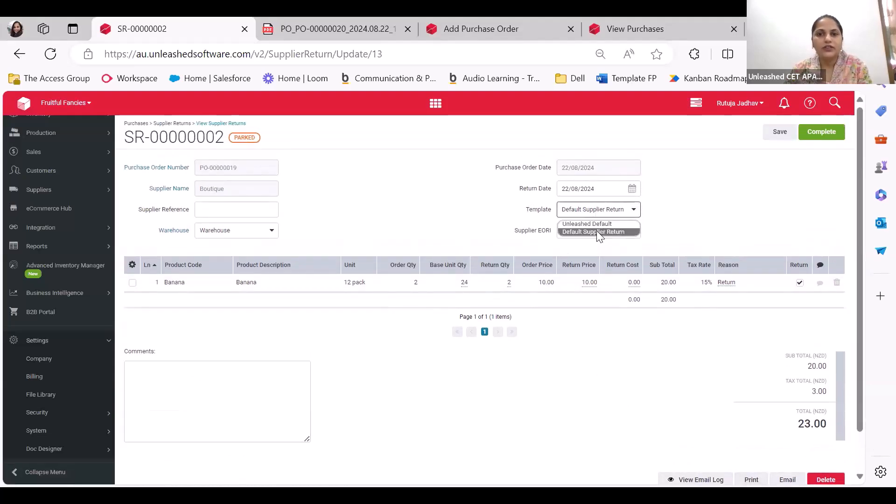
pyautogui.click(709, 220)
pyautogui.click(821, 134)
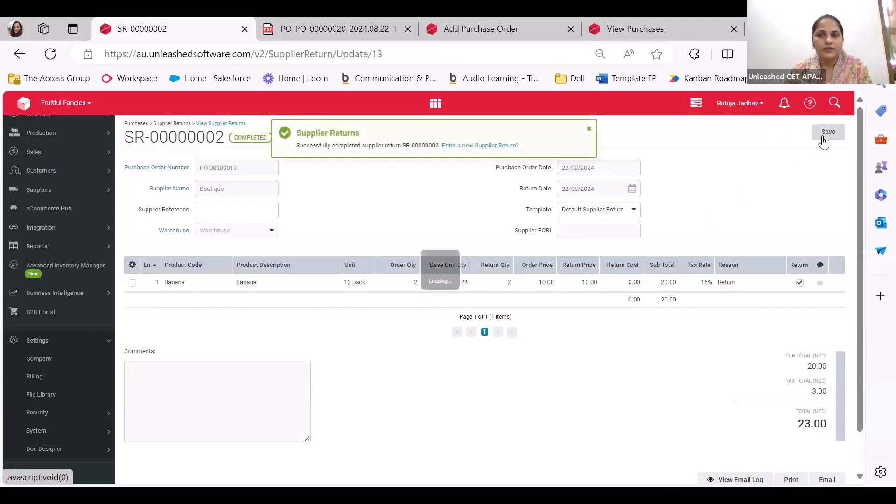
pyautogui.click(589, 129)
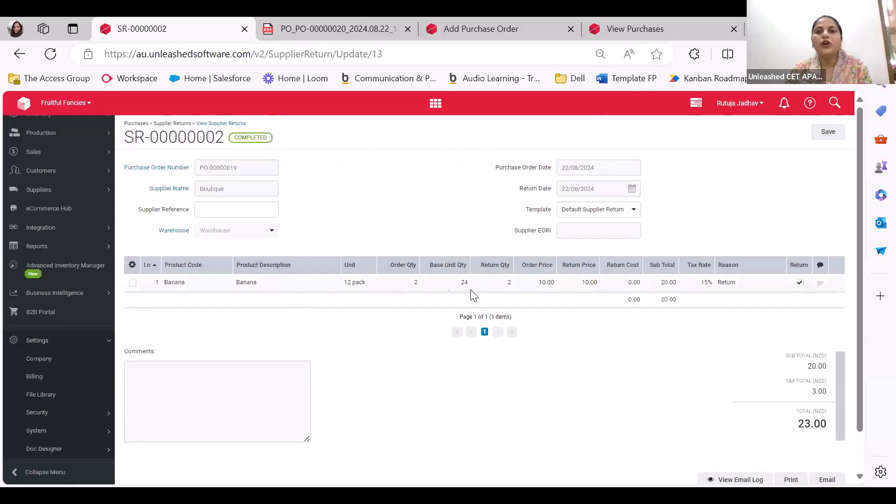
# - View the supplier returns list, checking Parked returns and showing returns of all statuses
pyautogui.click(221, 124)
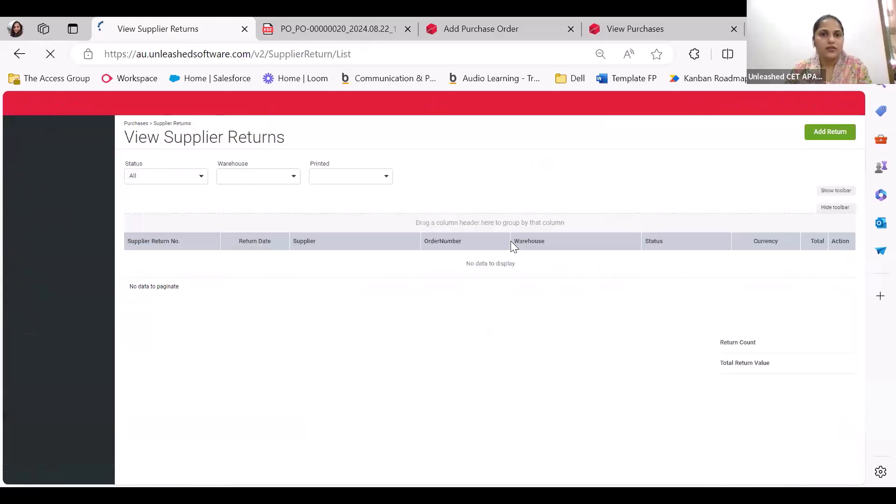
pyautogui.click(495, 296)
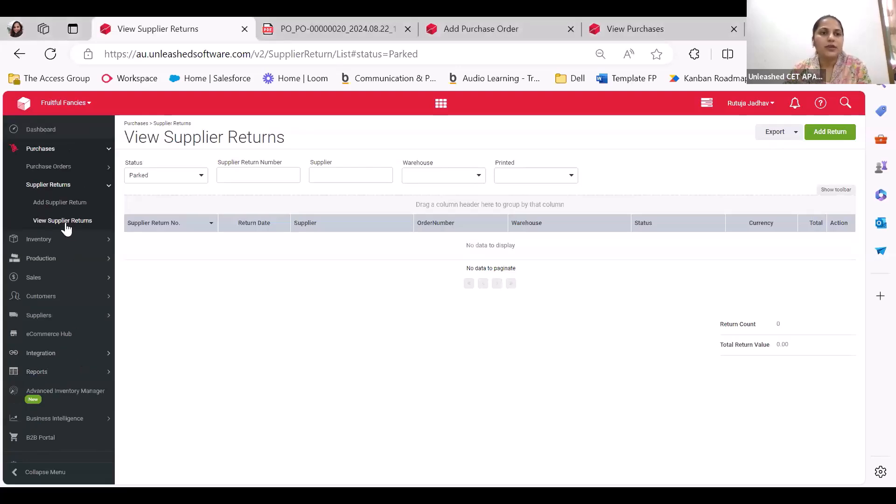
pyautogui.click(69, 222)
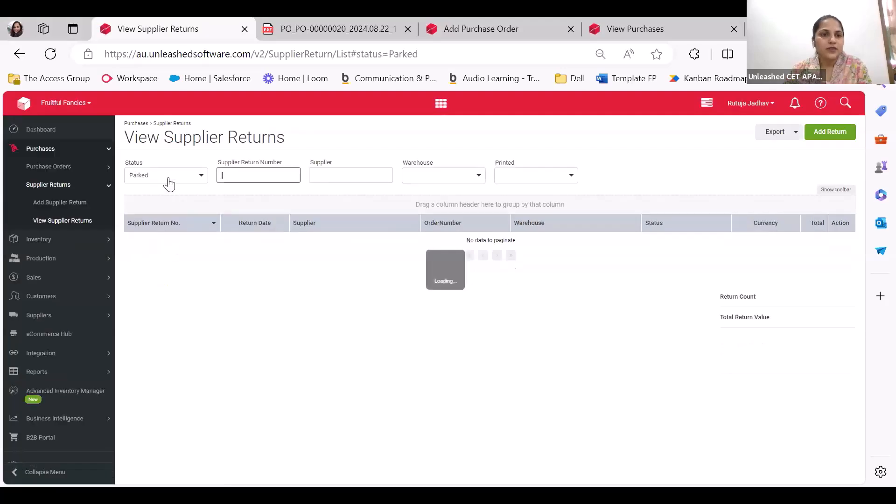
pyautogui.click(165, 176)
pyautogui.click(163, 188)
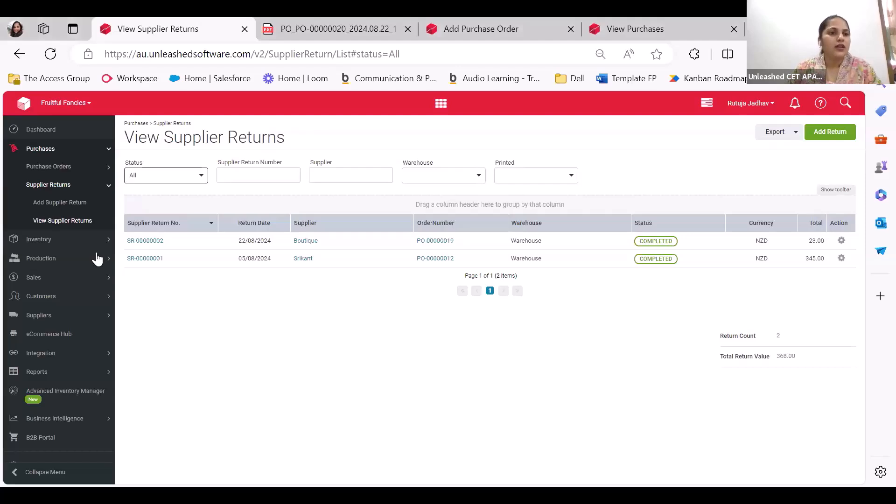
# - Open the purchases list, show orders of all statuses, and examine the orders and their total value
pyautogui.click(50, 168)
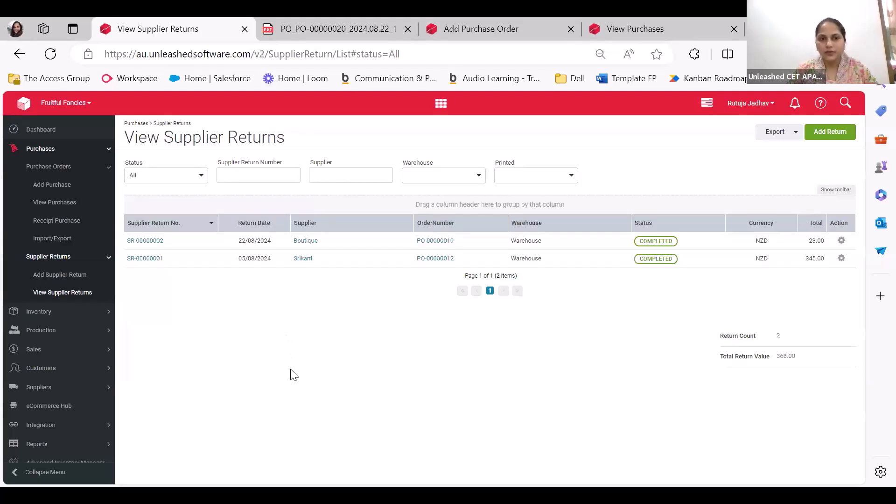
pyautogui.click(52, 203)
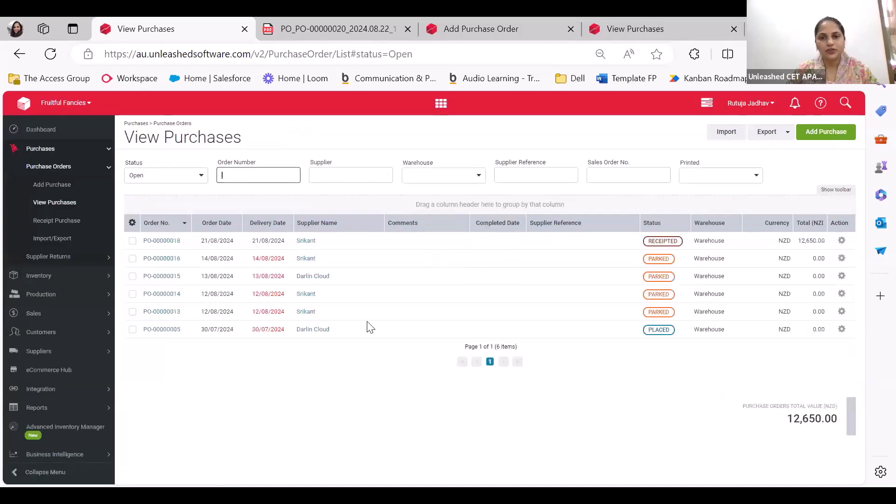
pyautogui.scroll(-5, 466, 326)
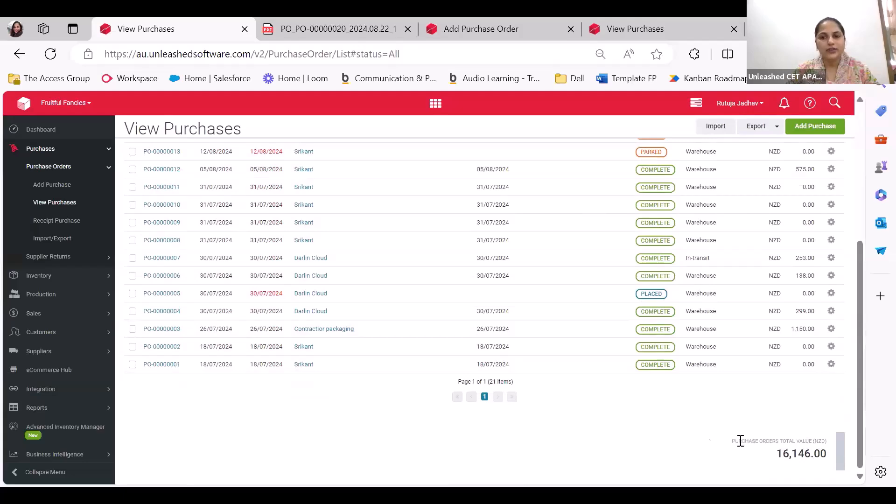
pyautogui.scroll(5, 685, 434)
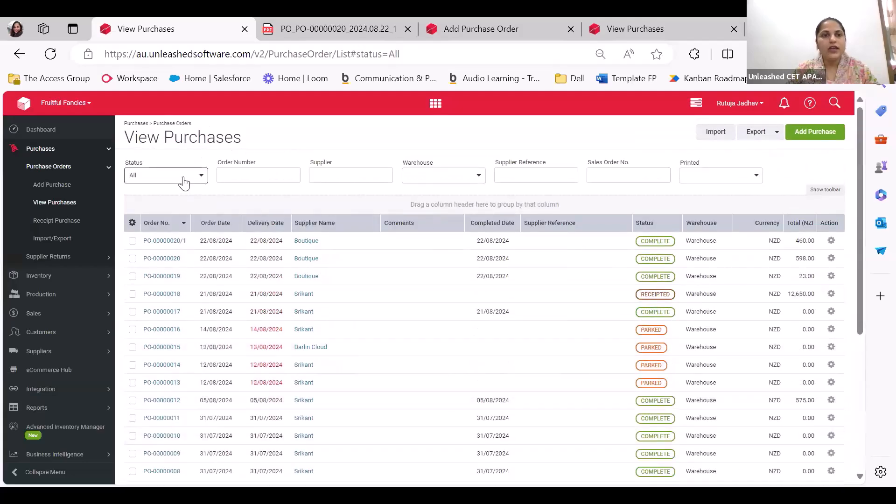
# - Filter the purchases list to Open orders and bring up the bulk actions available for them
pyautogui.click(184, 182)
pyautogui.click(169, 200)
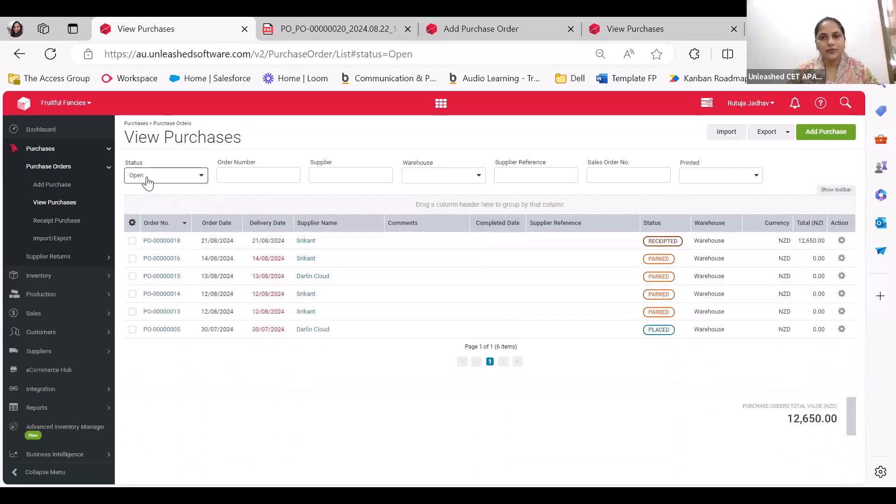
pyautogui.click(131, 226)
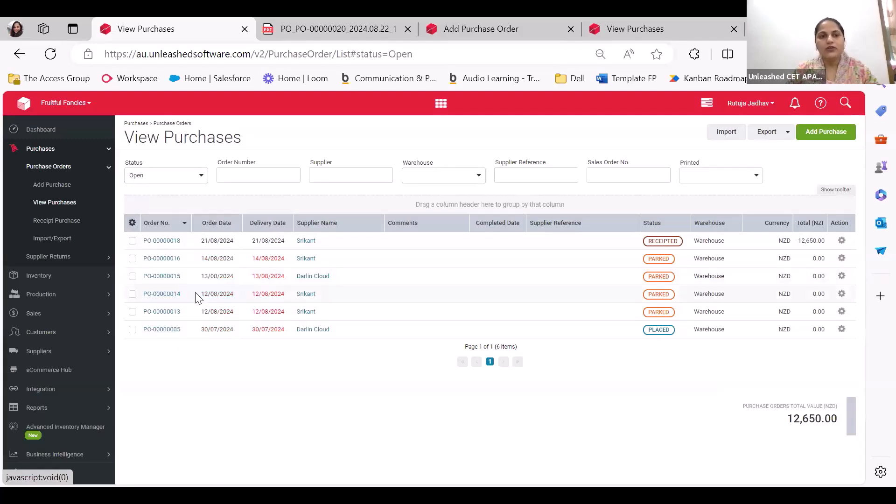
# - Try to add a taxable shared cost of 20.00 from Berry Boutique to the orders dated 21/08/2024 and 14/08/2024
pyautogui.click(133, 241)
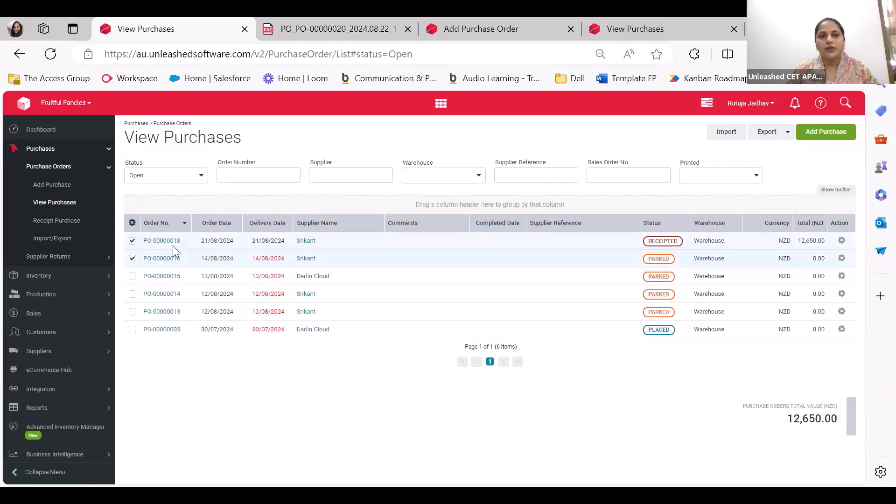
pyautogui.click(132, 222)
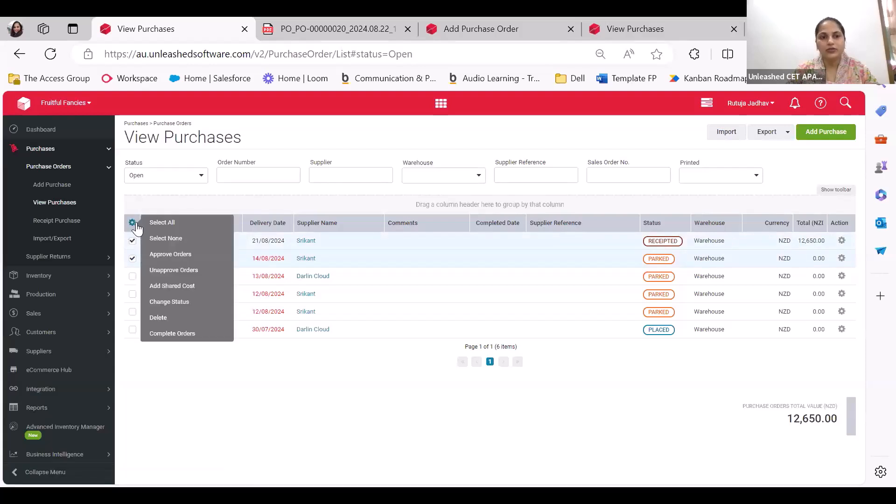
pyautogui.click(172, 287)
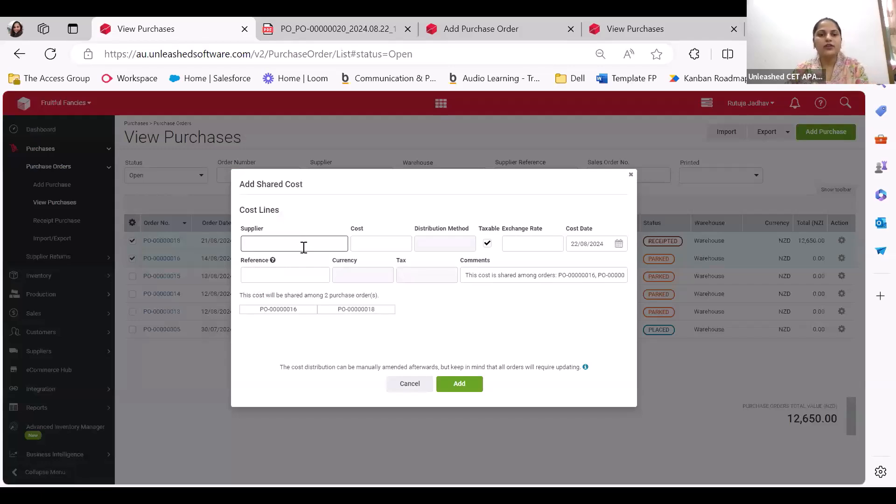
pyautogui.write('b')
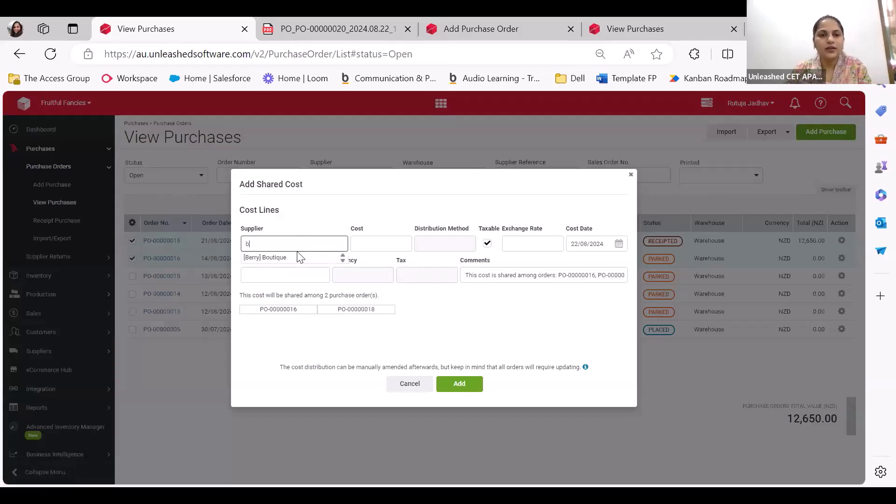
pyautogui.write('e')
pyautogui.click(297, 258)
pyautogui.click(360, 245)
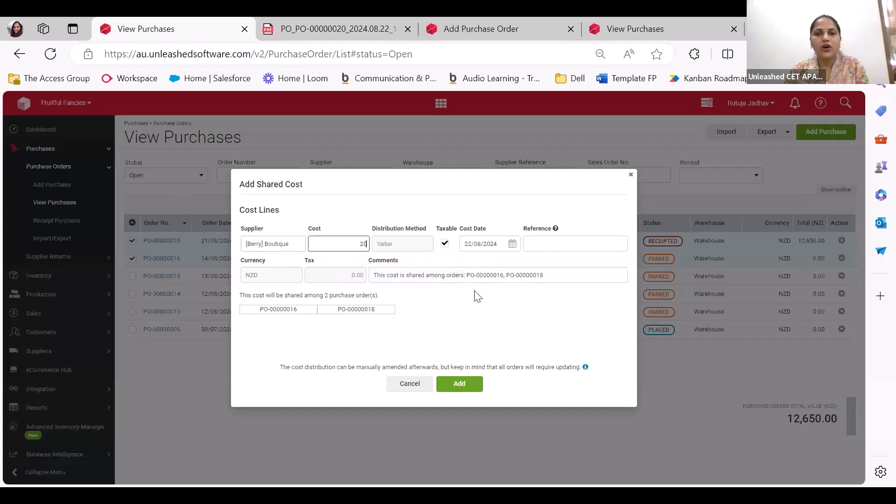
pyautogui.click(547, 286)
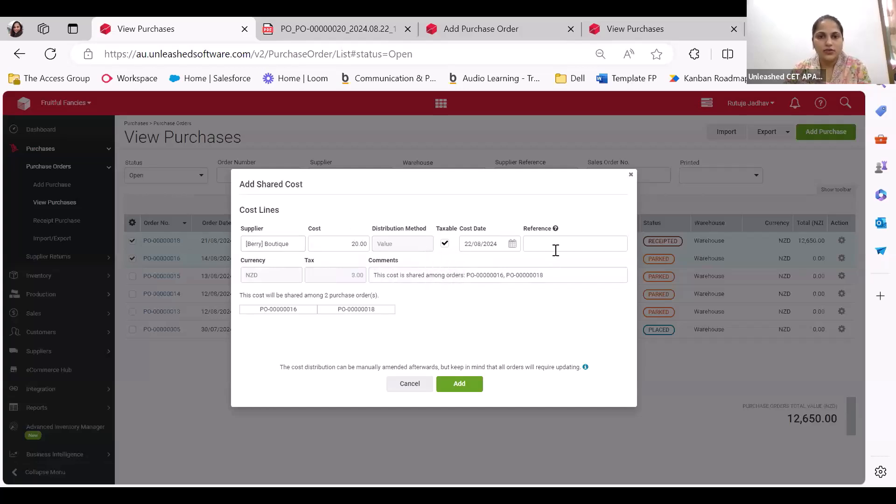
pyautogui.click(461, 386)
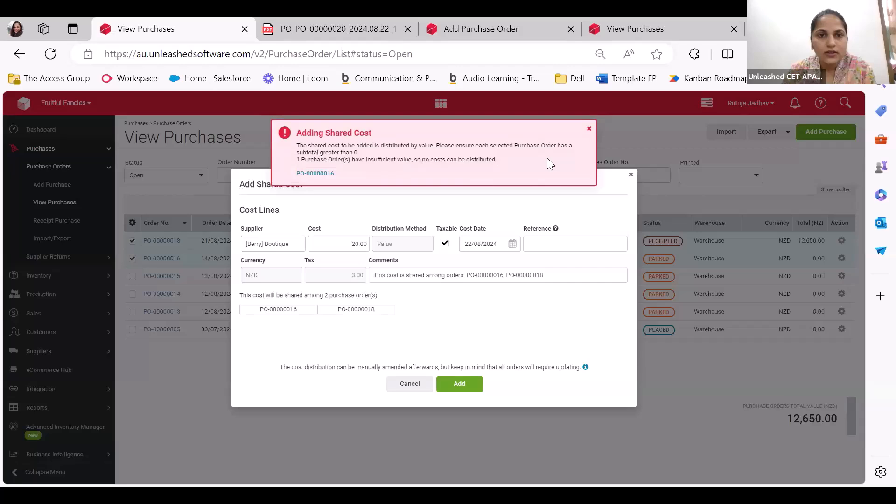
pyautogui.click(589, 130)
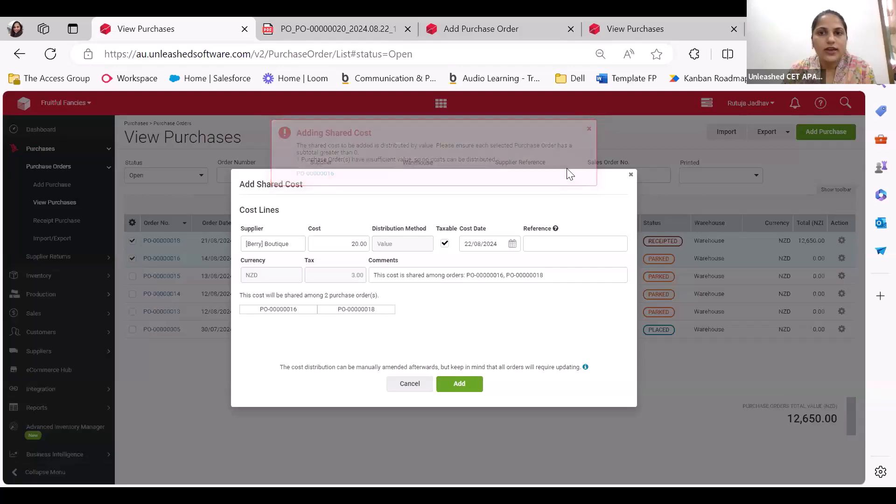
pyautogui.click(212, 237)
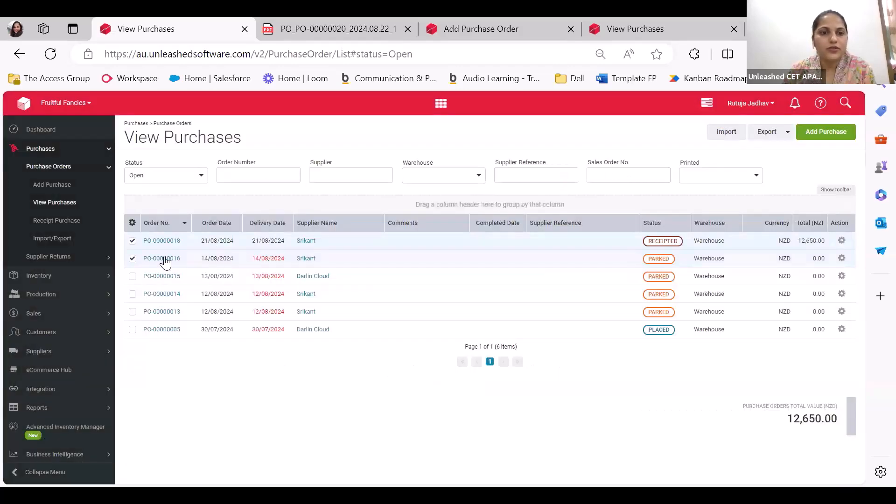
# - On the parked 14/08/2024 order, price the two Candle lines at 29.00 and 20.00, save it, and return to the purchases list
pyautogui.click(161, 258)
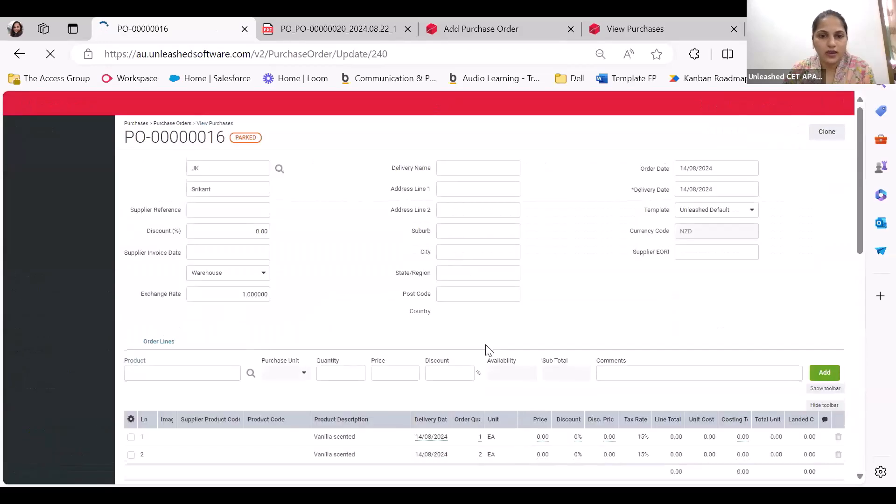
pyautogui.scroll(-6, 484, 350)
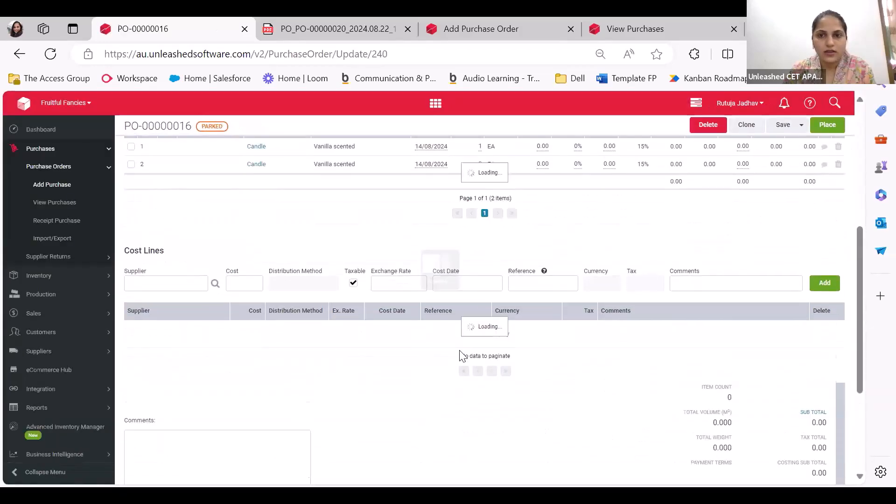
pyautogui.click(533, 357)
pyautogui.write('25')
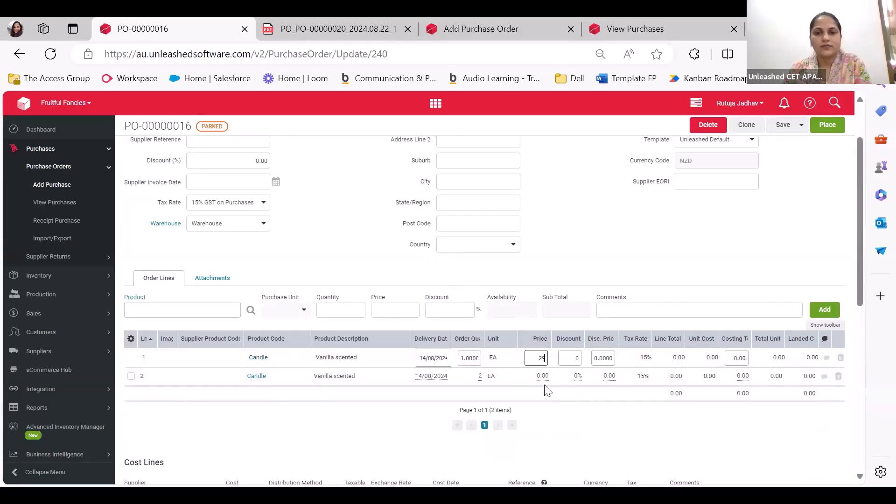
pyautogui.click(543, 375)
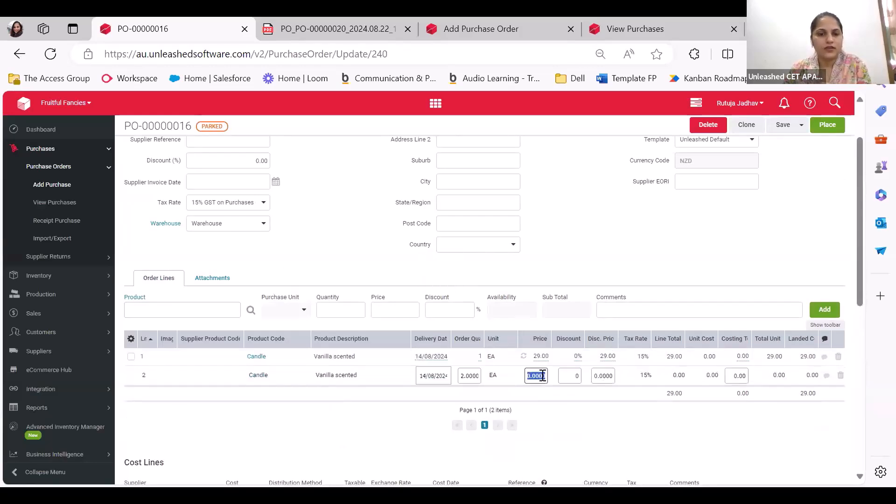
pyautogui.press('BackSpace')
pyautogui.write('20')
pyautogui.click(602, 432)
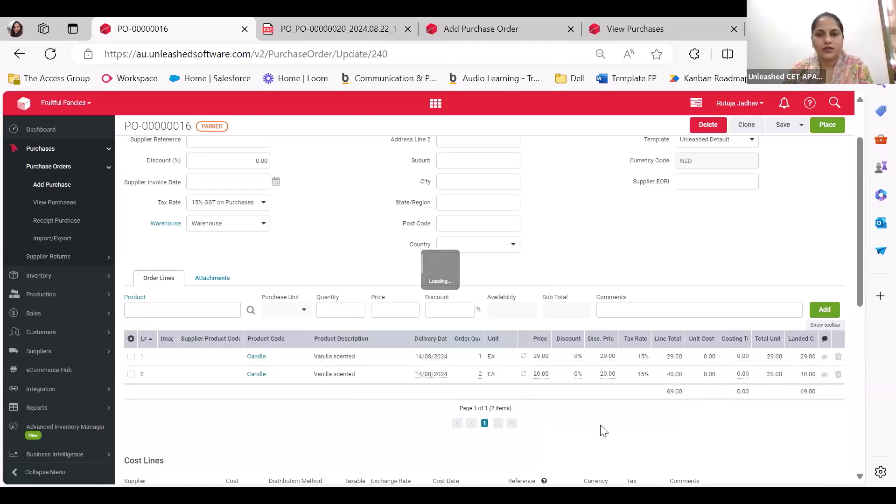
pyautogui.click(779, 126)
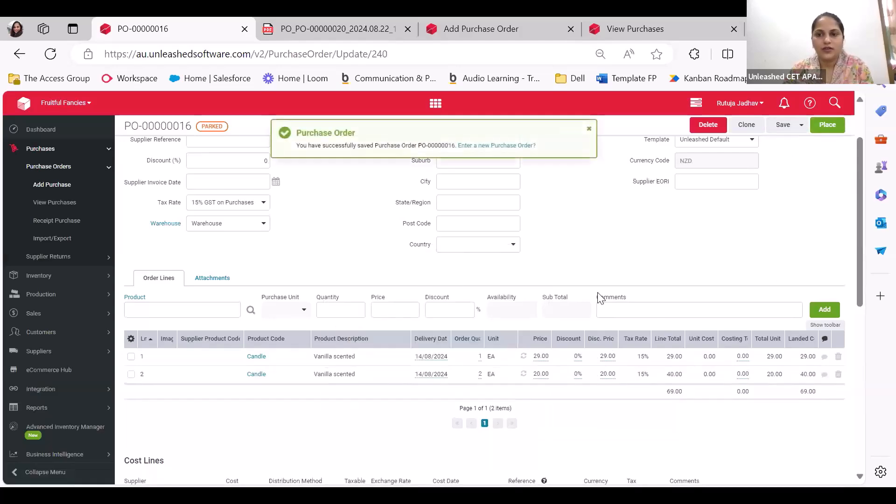
pyautogui.scroll(-8, 598, 293)
pyautogui.scroll(10, 380, 296)
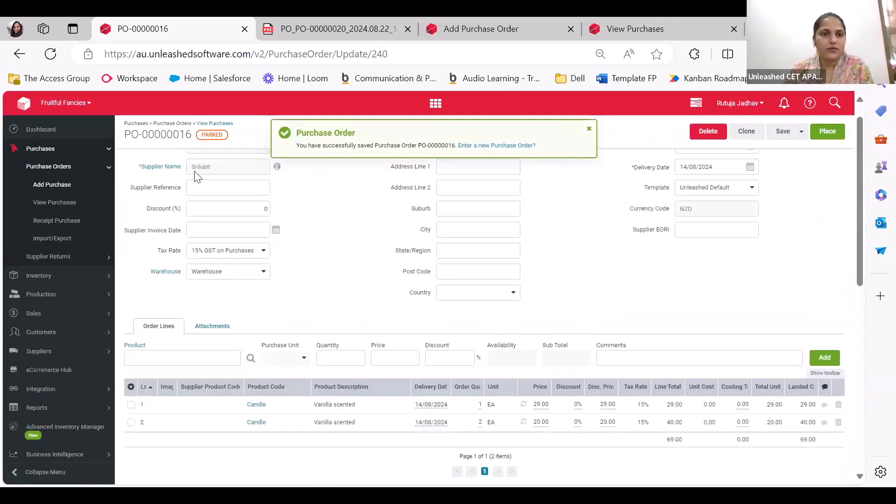
pyautogui.click(94, 202)
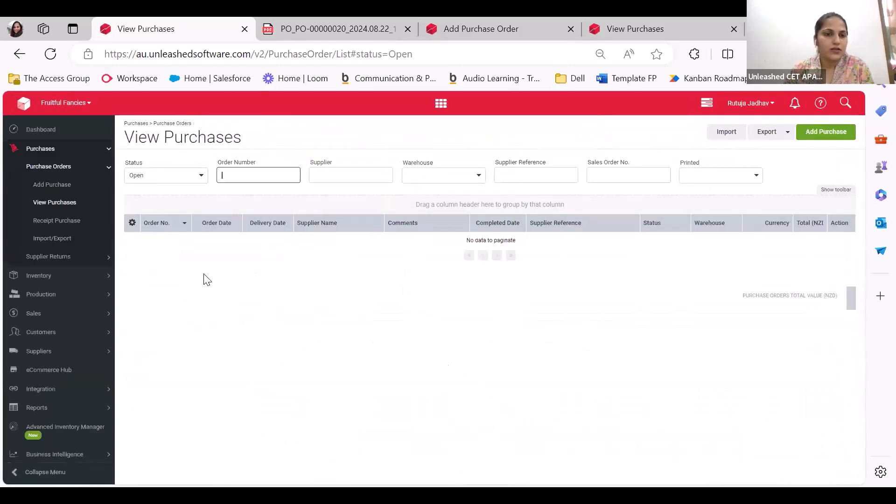
pyautogui.click(133, 257)
pyautogui.click(132, 240)
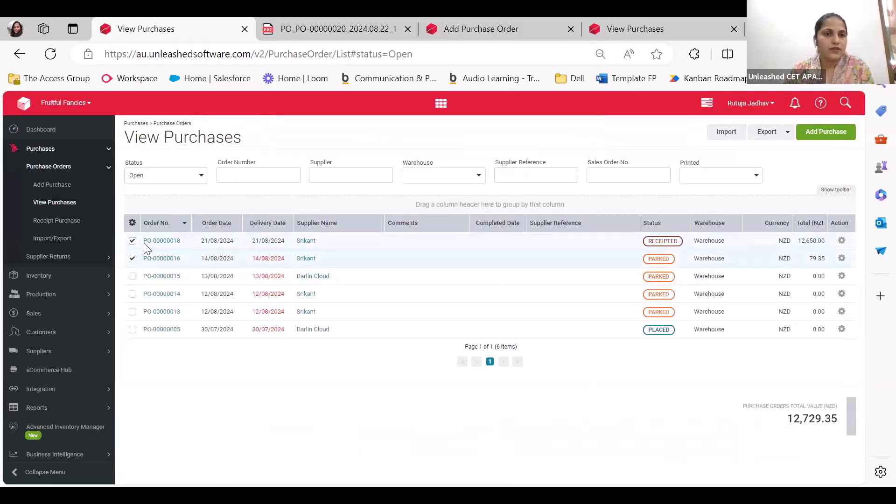
pyautogui.click(133, 241)
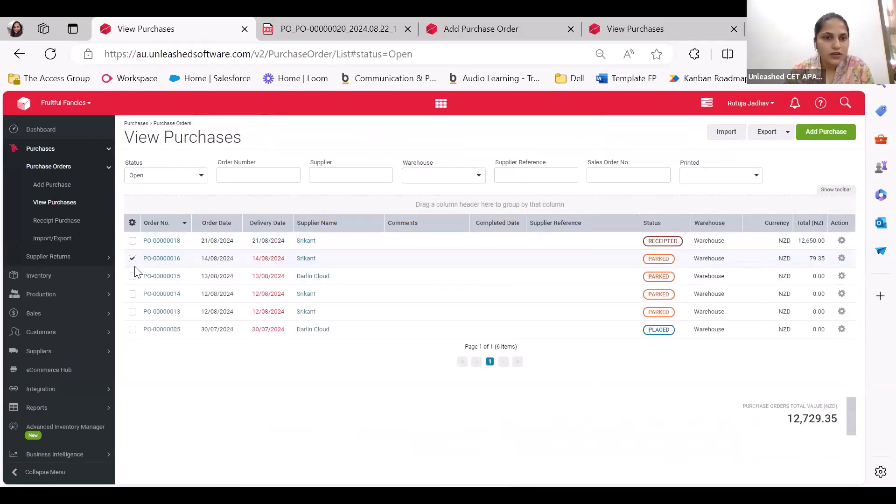
# - Add a Banana line with a quantity of 20 in 12 packs to the parked 13/08/2024 order and save the order
pyautogui.click(159, 276)
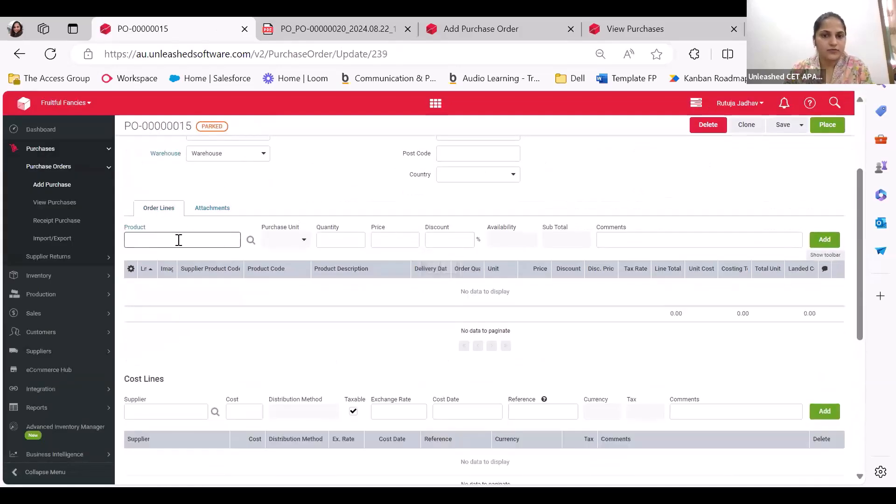
pyautogui.click(179, 240)
pyautogui.write('b')
pyautogui.click(212, 260)
pyautogui.write('20')
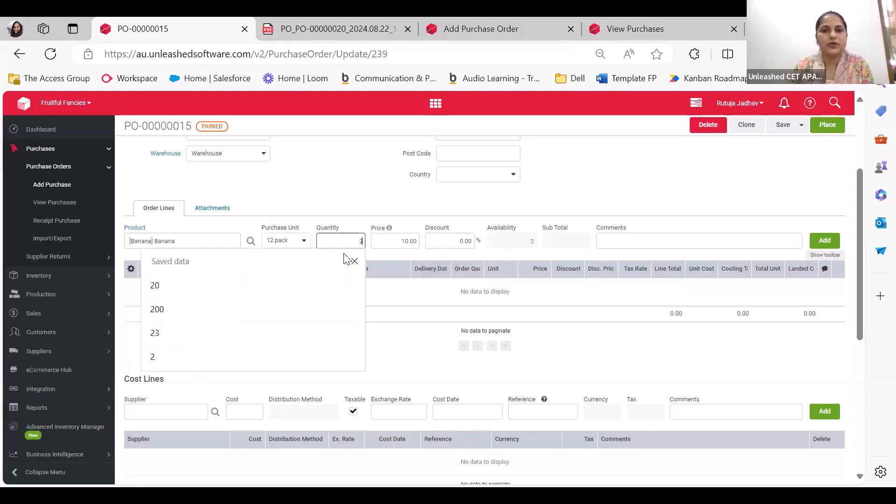
pyautogui.click(824, 246)
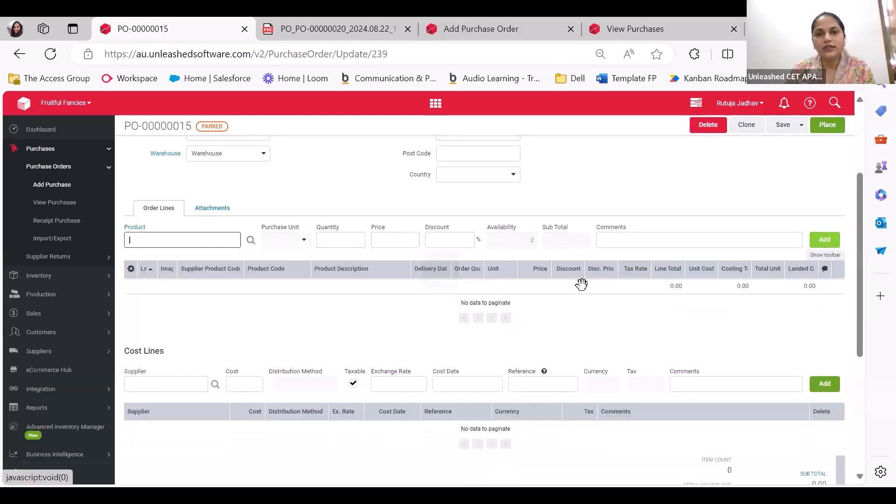
pyautogui.scroll(3, 705, 280)
pyautogui.click(783, 133)
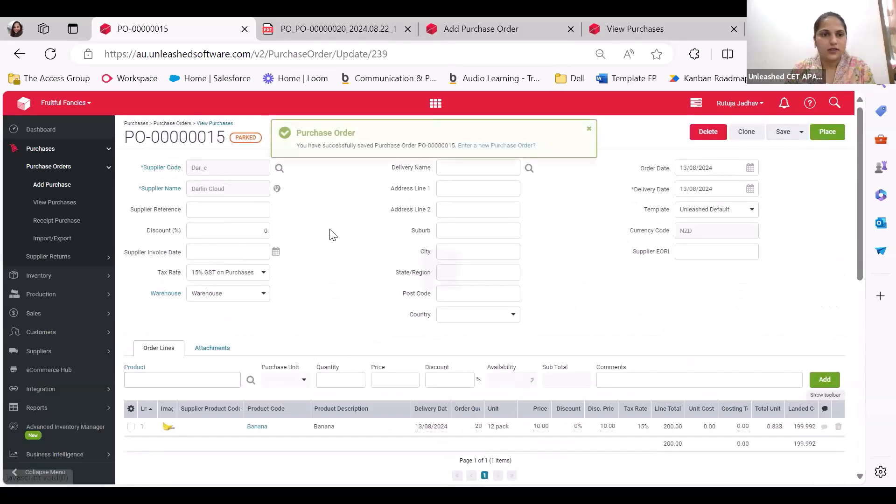
# - Add a taxable shared cost of 20.00 from Berry Boutique to the parked orders dated 14/08/2024 and 13/08/2024
pyautogui.click(65, 203)
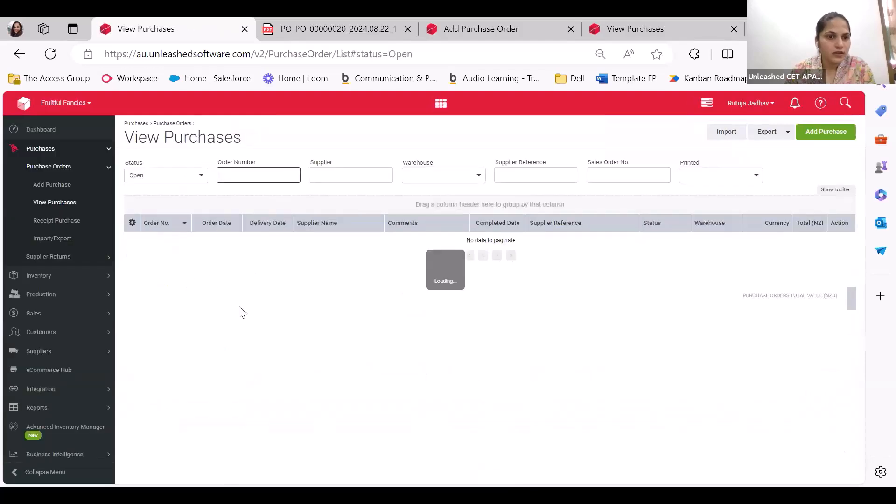
pyautogui.click(132, 258)
pyautogui.click(132, 275)
pyautogui.click(133, 224)
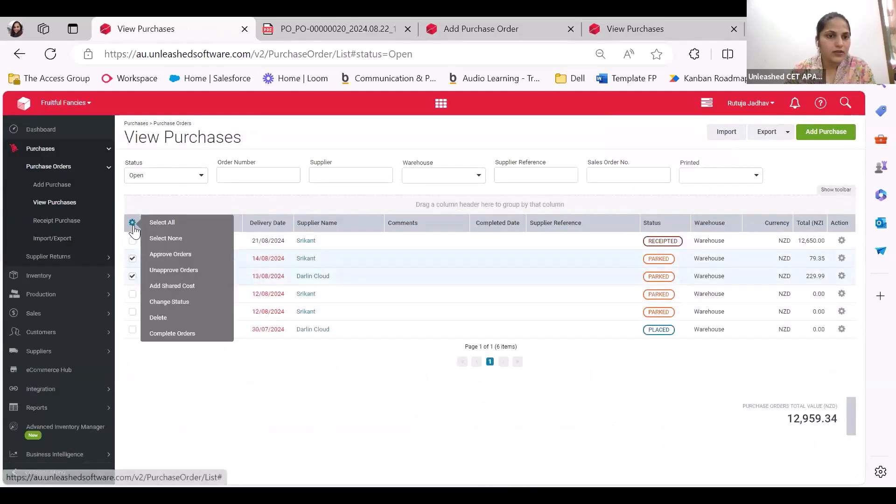
pyautogui.click(185, 286)
pyautogui.write('B')
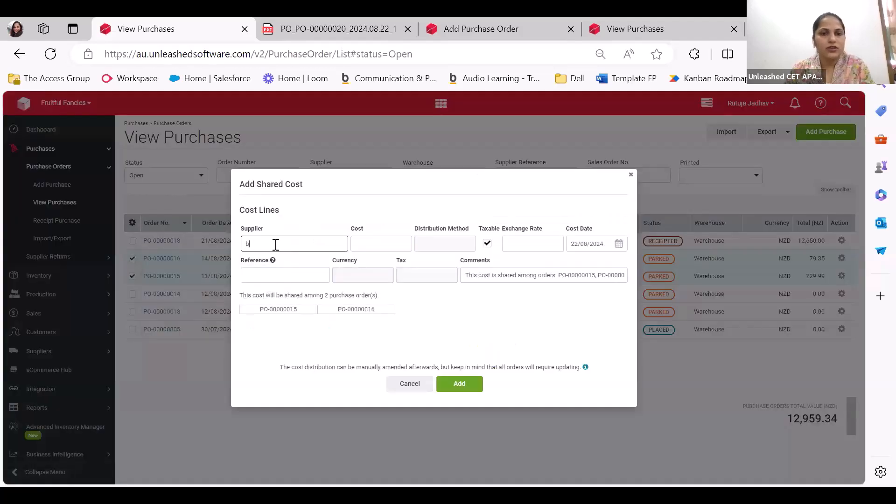
pyautogui.click(292, 262)
pyautogui.click(362, 243)
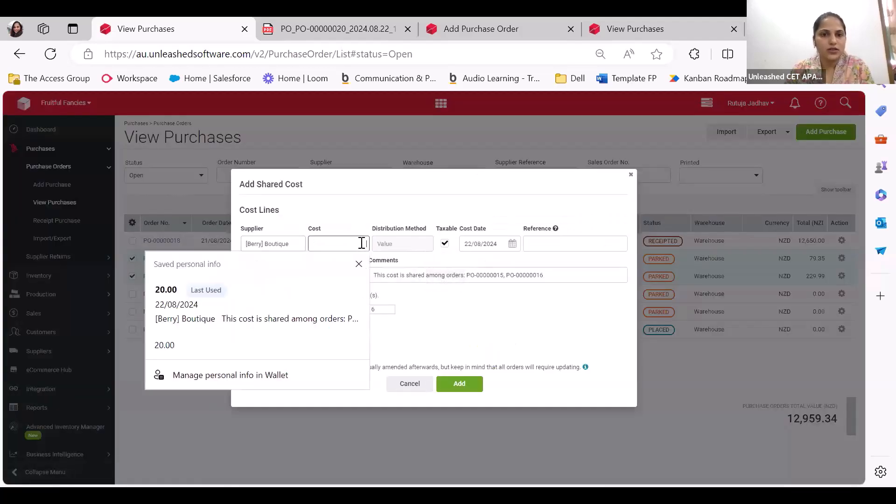
pyautogui.write('20.00')
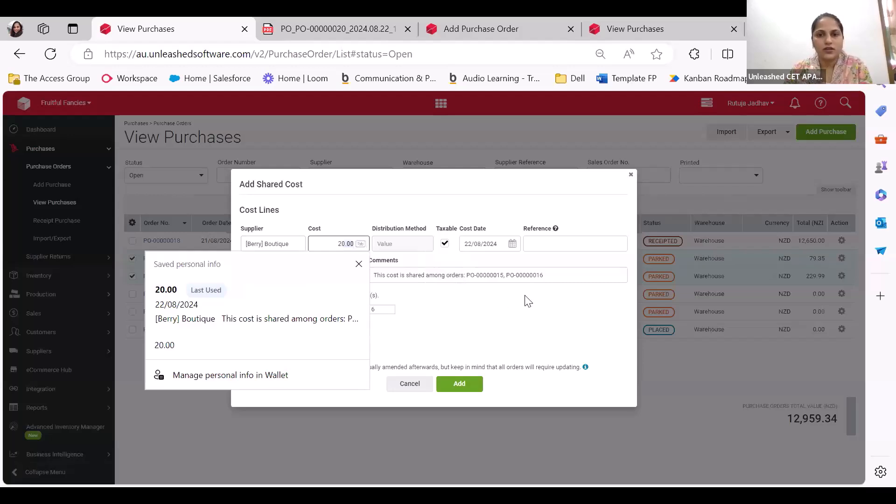
pyautogui.click(494, 320)
pyautogui.click(459, 384)
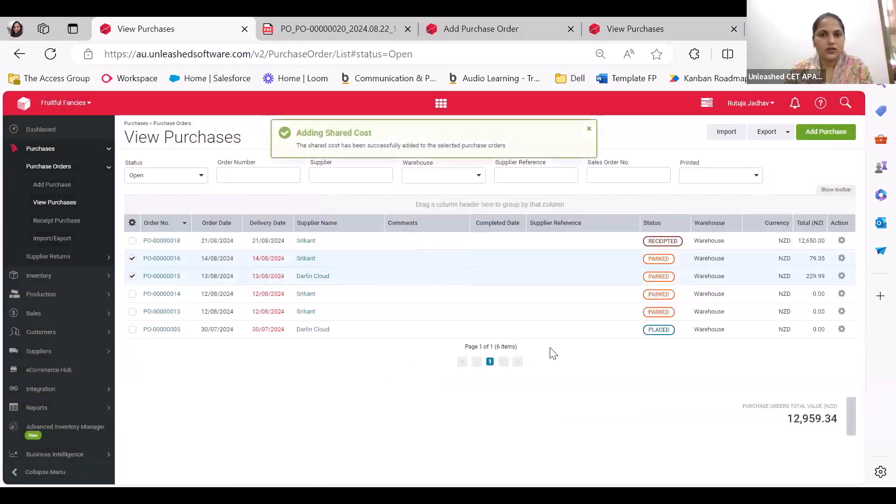
# - Examine how the shared cost is distributed in the 14/08/2024 order's lines and cost lines, and return to the purchases list
pyautogui.click(165, 262)
pyautogui.scroll(-4, 337, 269)
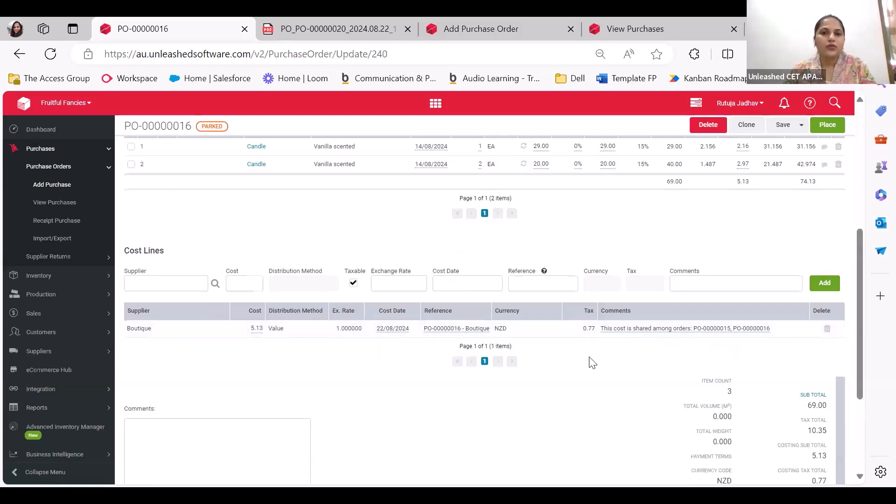
pyautogui.scroll(6, 592, 362)
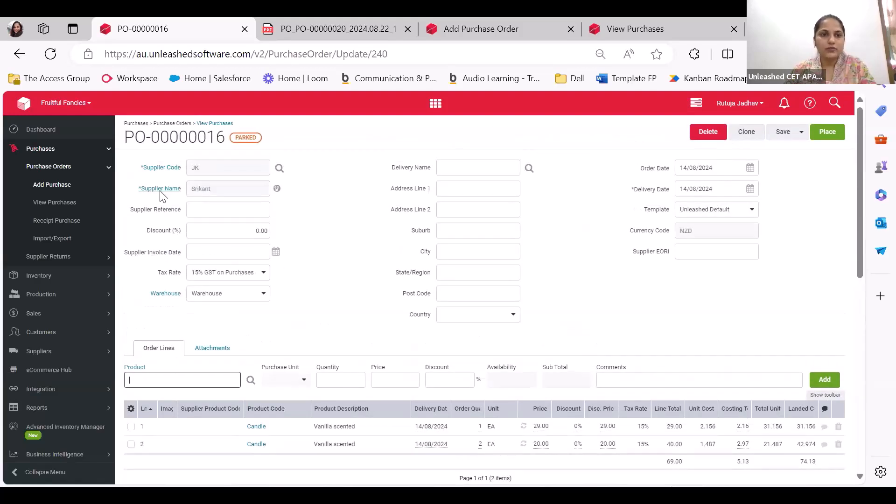
pyautogui.click(55, 202)
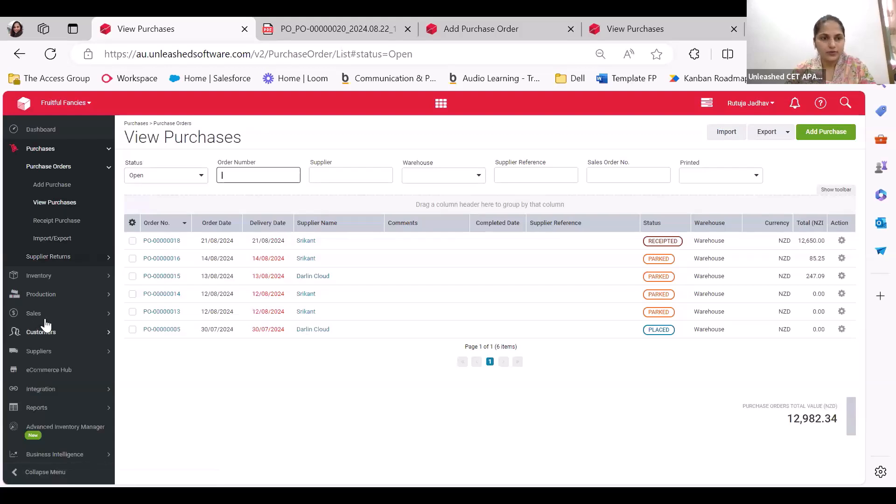
pyautogui.scroll(-2, 51, 327)
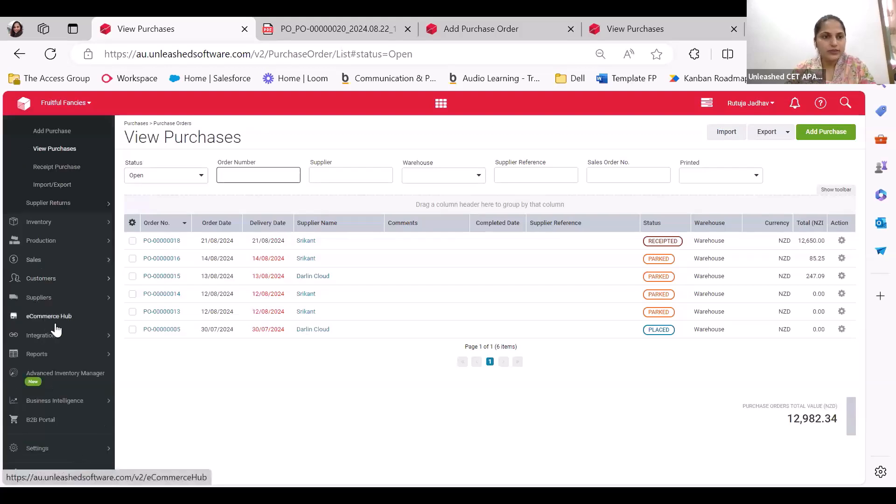
# - Run the Purchase Enquiry report without filters and look through all the listed purchase order lines
pyautogui.click(38, 358)
pyautogui.click(42, 372)
pyautogui.click(67, 390)
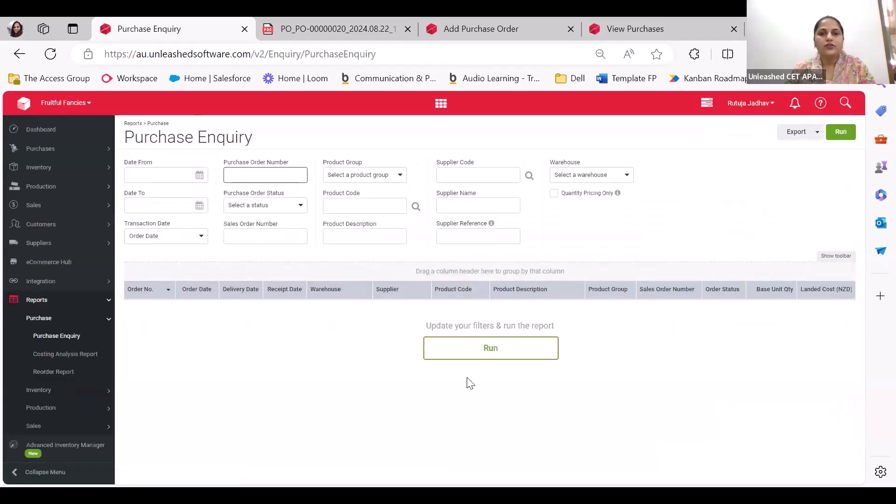
pyautogui.click(462, 348)
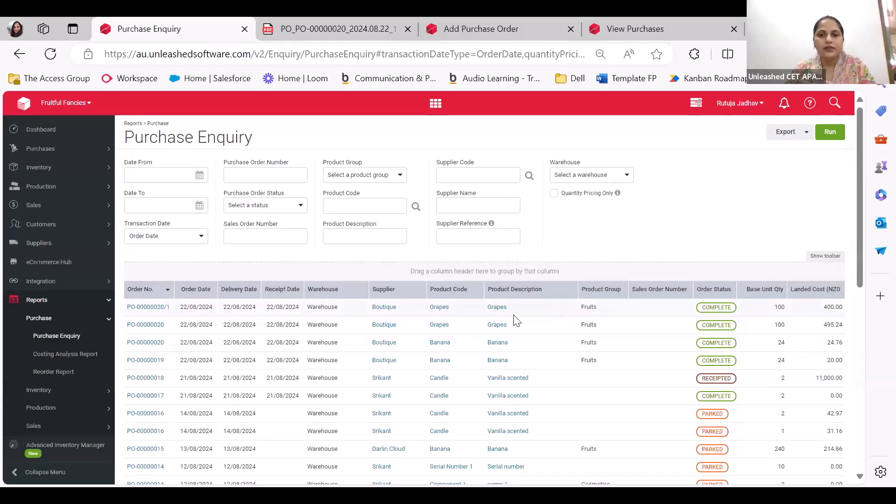
pyautogui.scroll(-2, 681, 321)
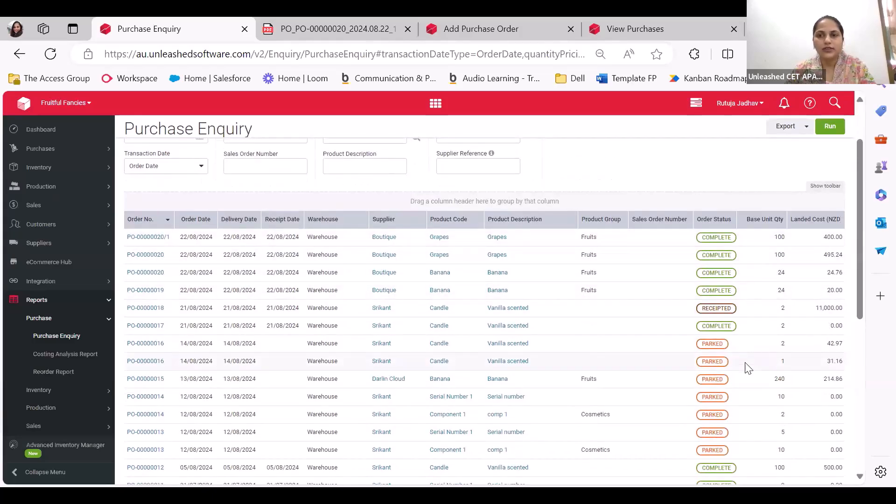
pyautogui.scroll(-7, 750, 340)
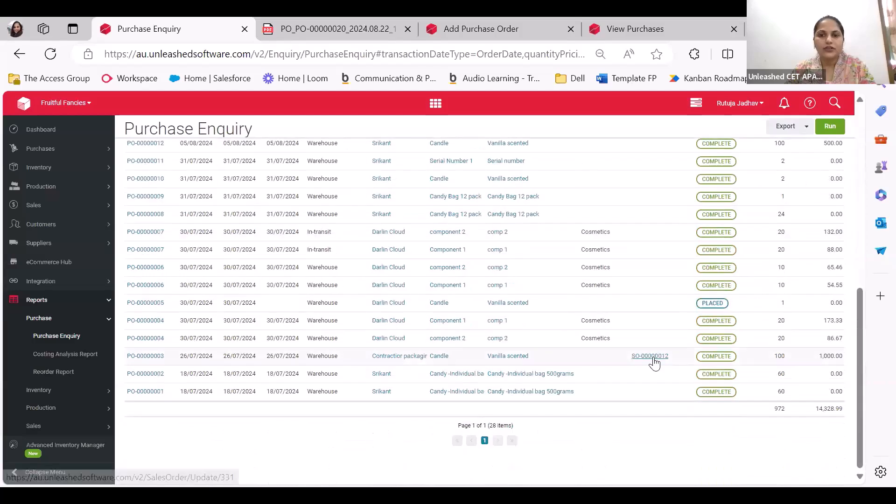
pyautogui.scroll(9, 654, 363)
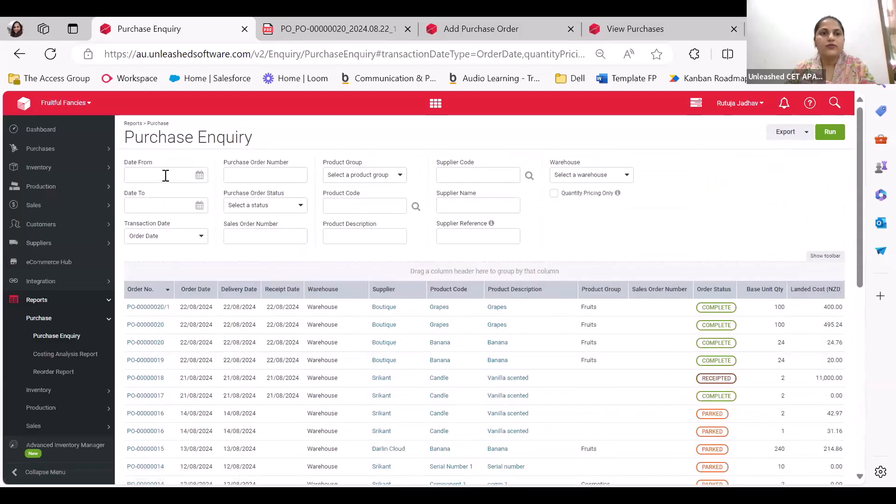
# - Limit the Purchase Enquiry to order dates from 20/08/2024 to 22/08/2024 and run it again
pyautogui.click(199, 175)
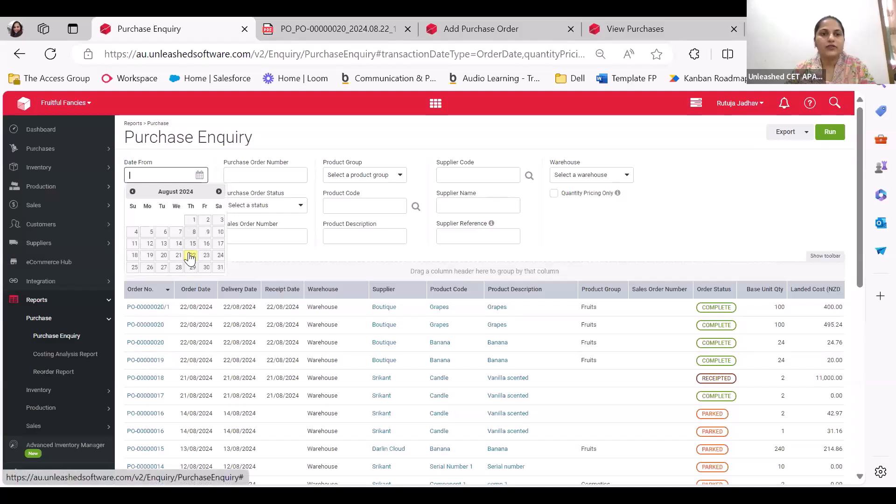
pyautogui.click(163, 255)
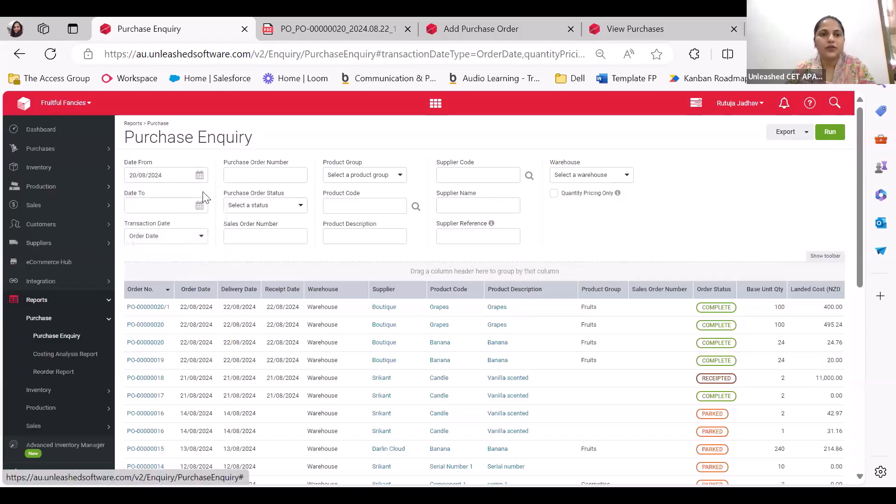
pyautogui.click(205, 207)
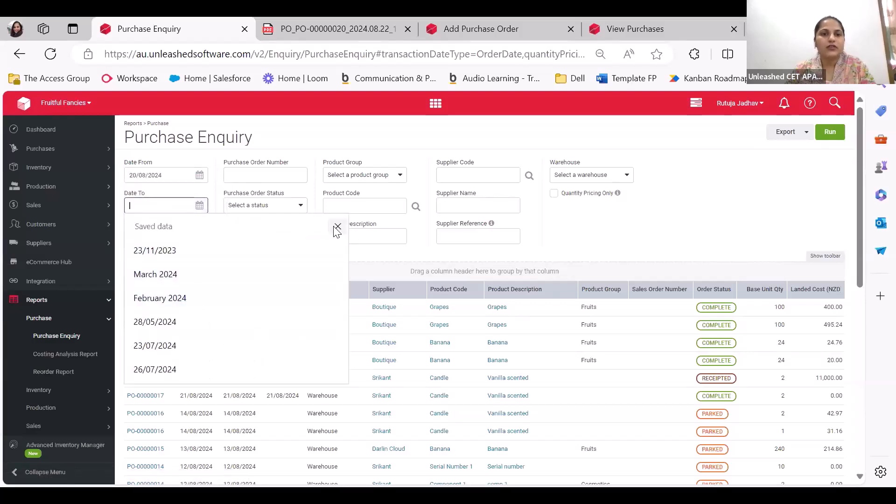
pyautogui.click(337, 227)
pyautogui.click(192, 286)
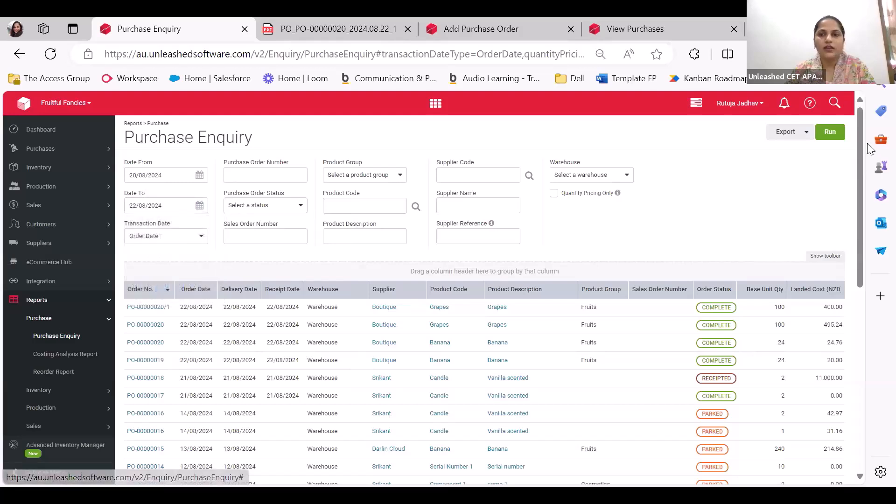
pyautogui.click(830, 132)
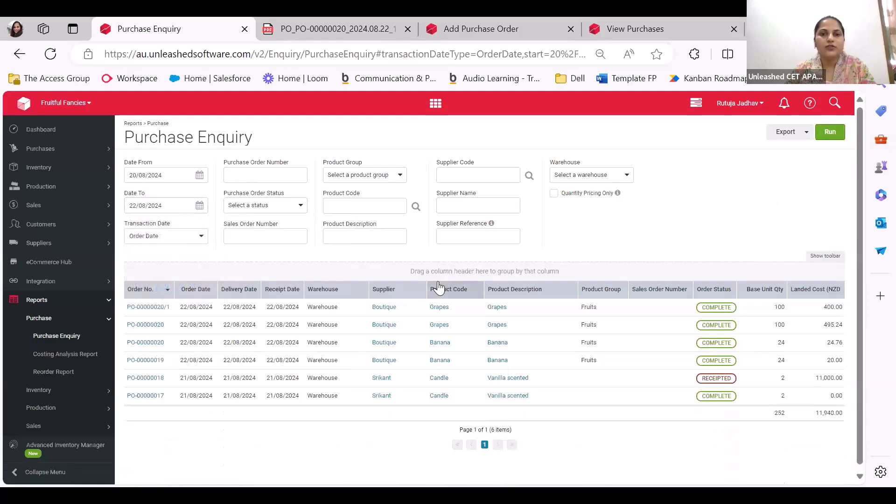
# - Restrict the Purchase Enquiry to the Fruits product group, run it, and check the warehouse filter without choosing one
pyautogui.click(361, 175)
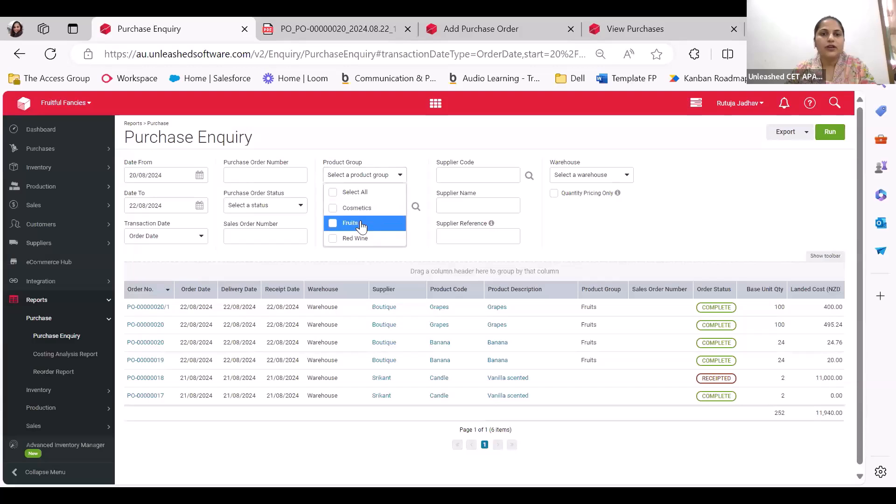
pyautogui.click(340, 223)
pyautogui.click(831, 133)
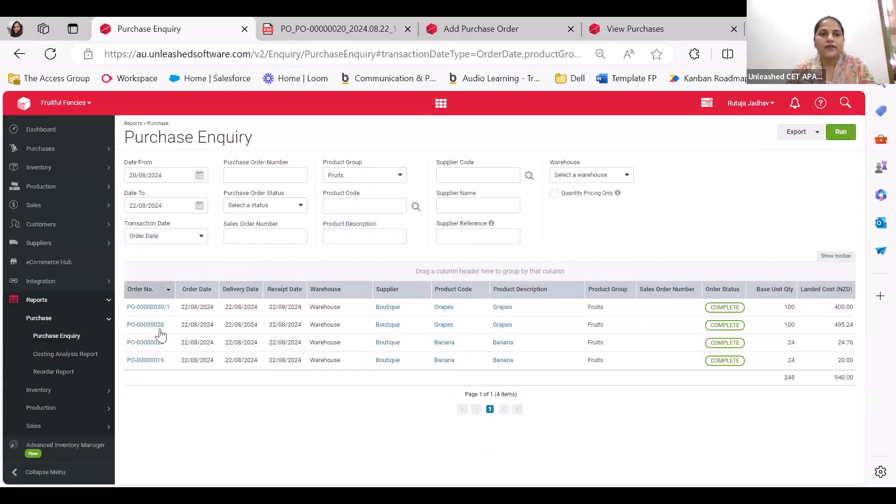
pyautogui.click(588, 176)
pyautogui.click(703, 216)
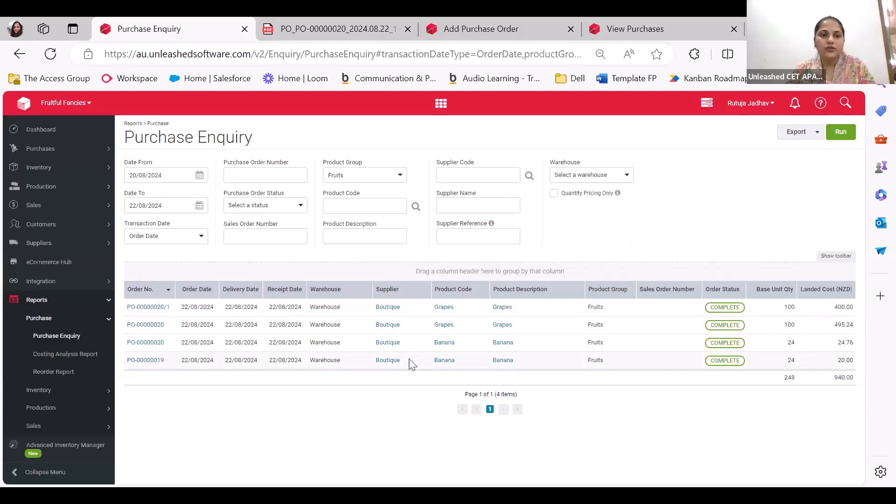
# - View the Reorder Report, and reach it again through the low stock alerts among the dashboard transactions
pyautogui.click(56, 372)
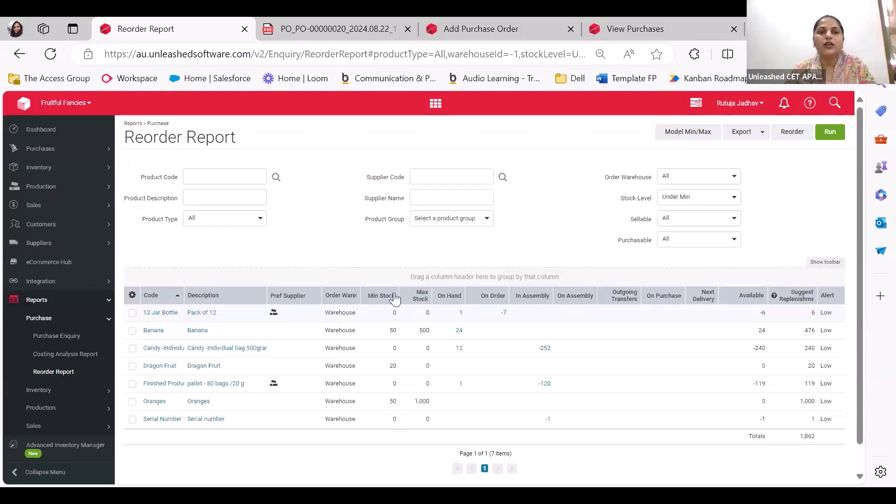
pyautogui.click(40, 133)
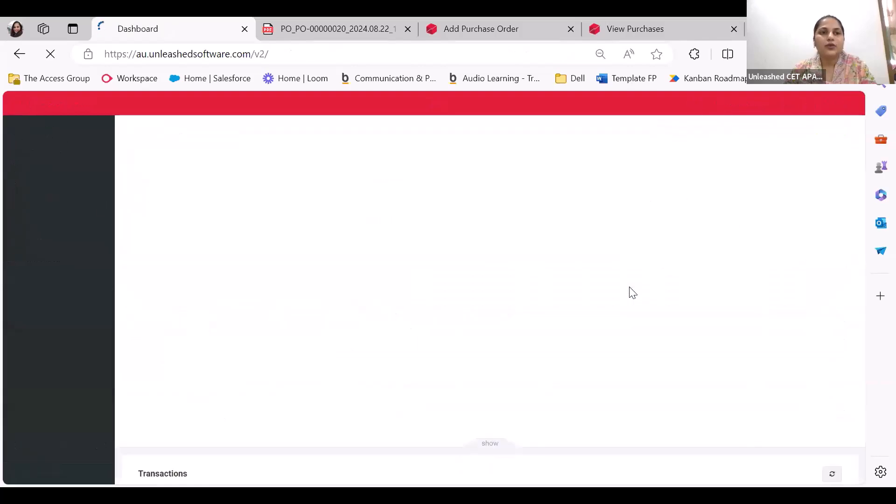
pyautogui.click(491, 443)
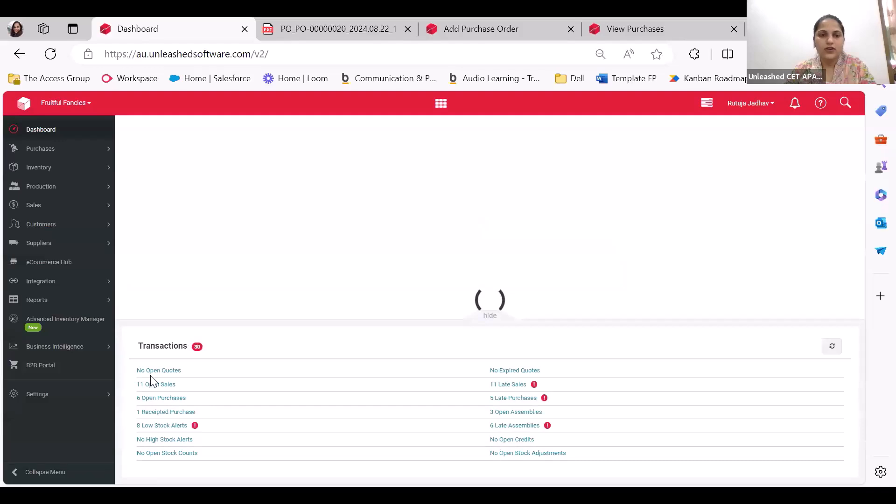
pyautogui.click(164, 427)
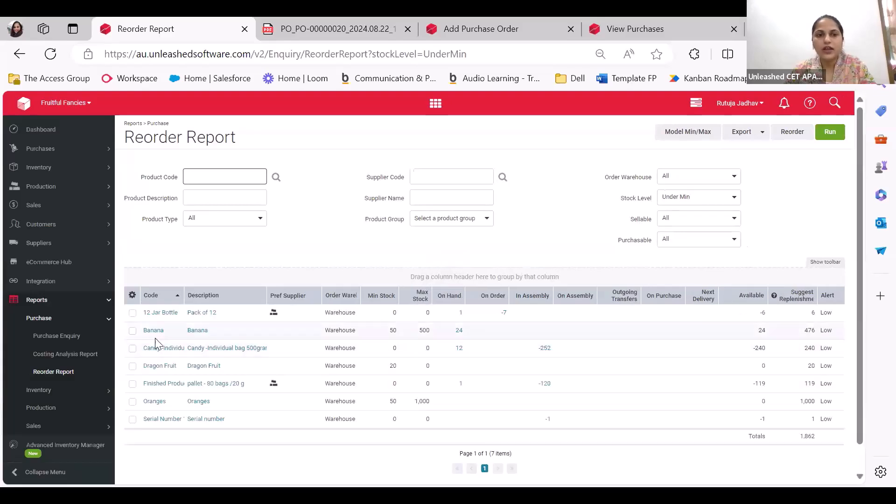
# - Filter the Reorder Report to the Fruits product group and the order warehouse named Warehouse, and run it
pyautogui.click(420, 224)
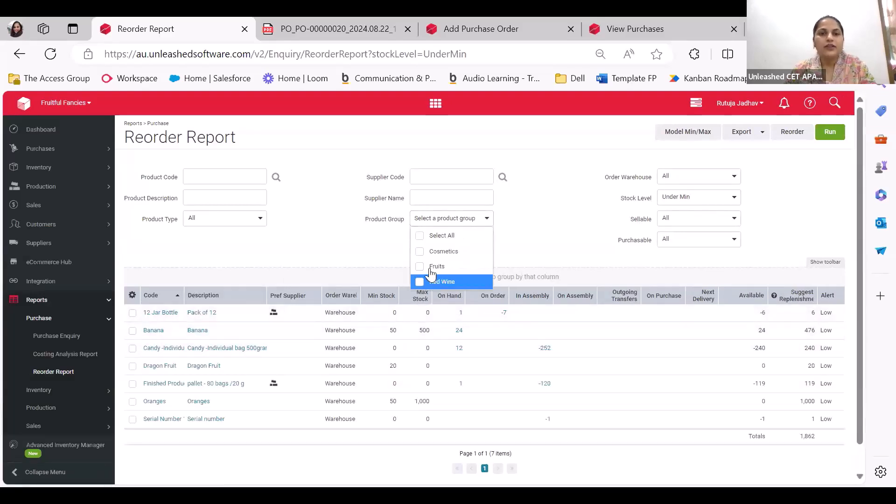
pyautogui.click(422, 266)
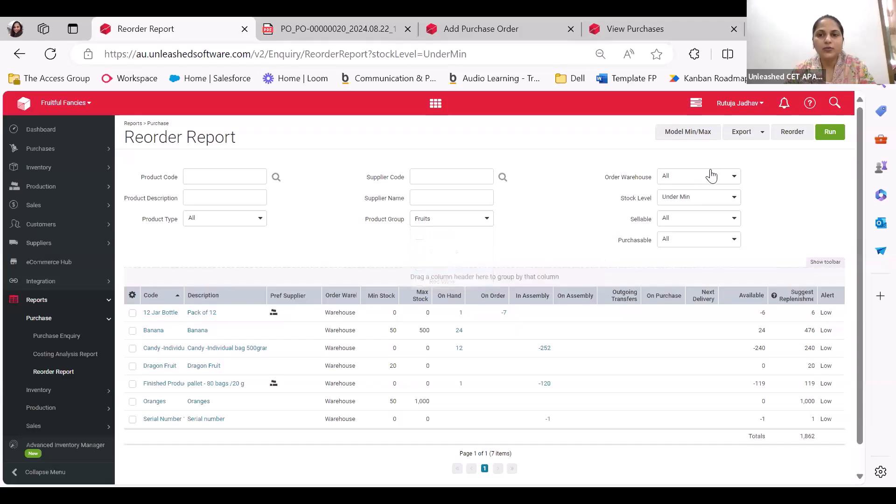
pyautogui.click(709, 176)
pyautogui.click(676, 223)
pyautogui.click(830, 133)
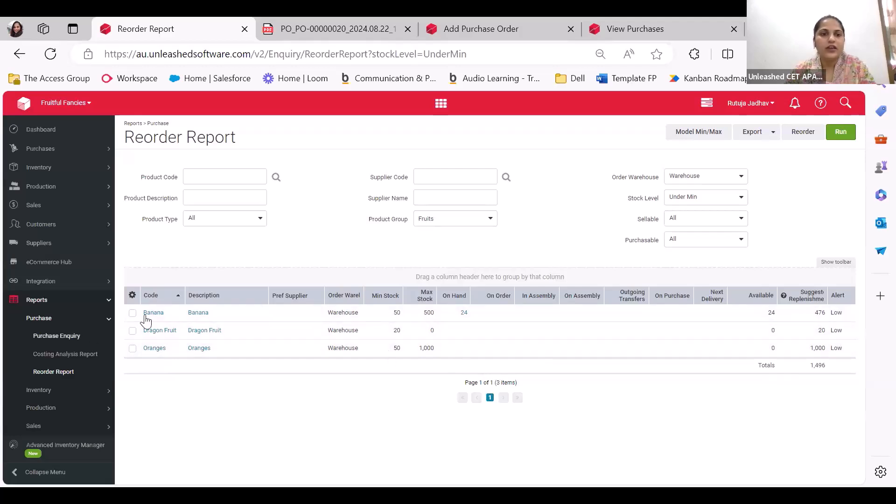
# - Select Banana, Dragon Fruit and Oranges in the Reorder Report and start creating purchases for them
pyautogui.click(132, 313)
pyautogui.click(132, 330)
pyautogui.click(133, 348)
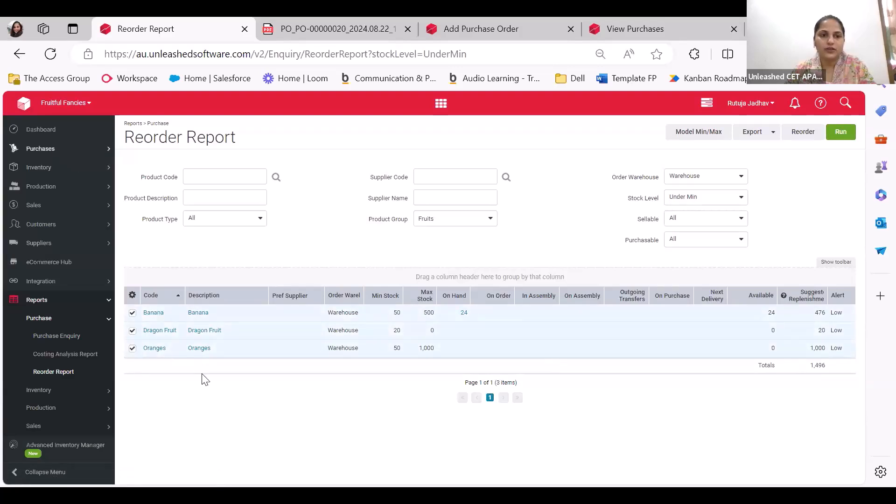
pyautogui.click(133, 297)
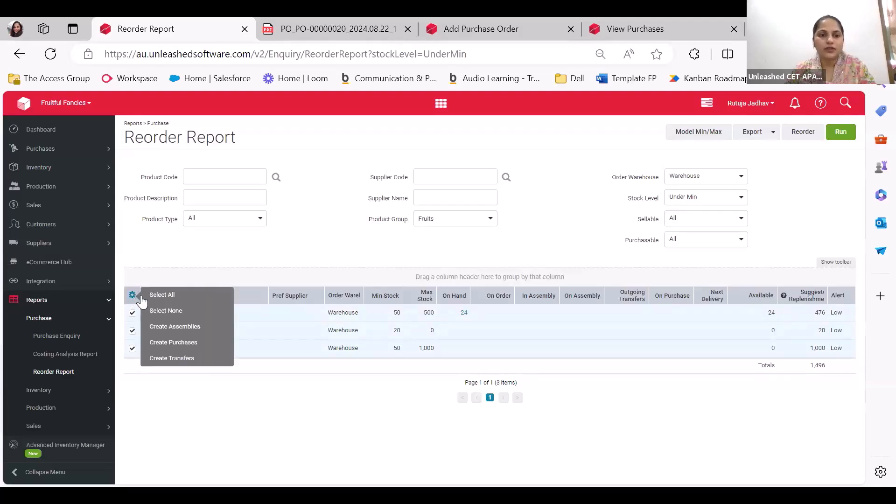
pyautogui.click(174, 344)
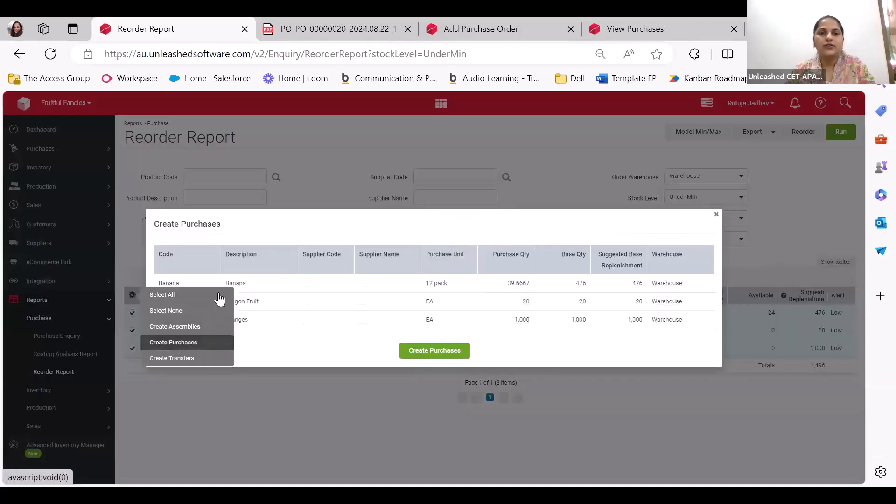
# - Assign supplier Berry to Banana and Oranges and supplier JK to Dragon Fruit, and create the purchases
pyautogui.click(321, 284)
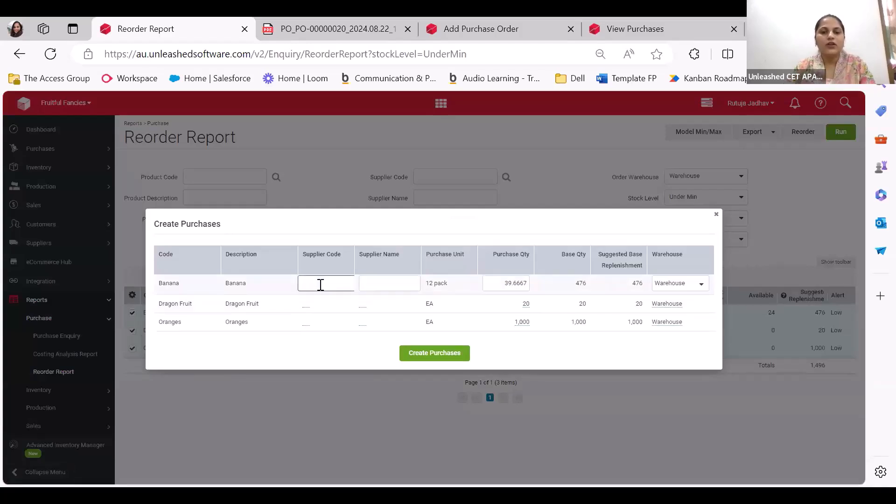
pyautogui.write('berry')
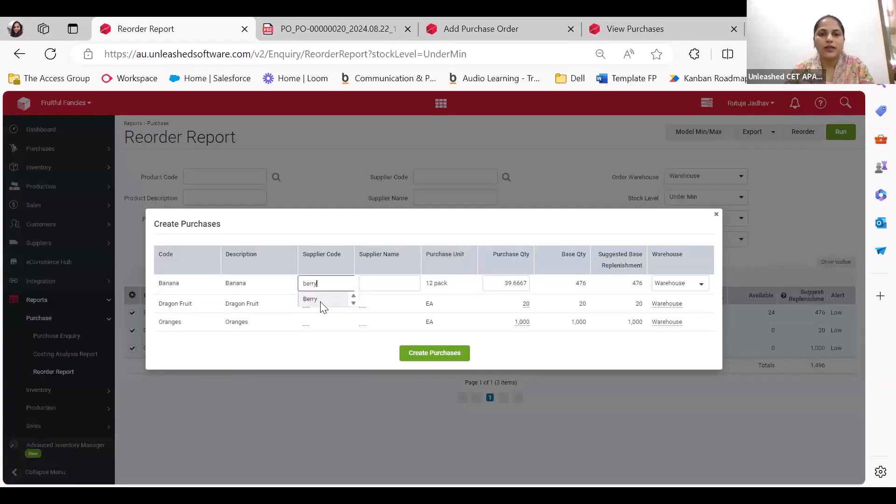
pyautogui.click(321, 302)
pyautogui.click(324, 303)
pyautogui.write('jk')
pyautogui.click(324, 315)
pyautogui.click(316, 326)
pyautogui.write('berry')
pyautogui.click(321, 337)
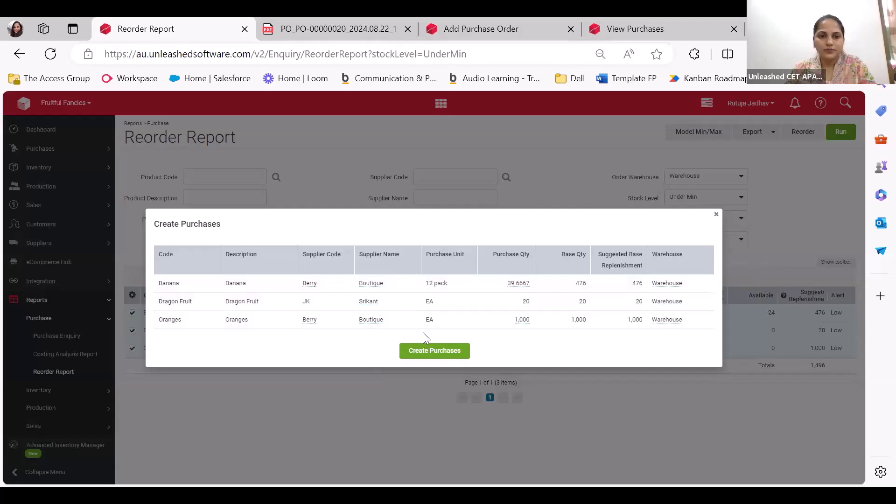
pyautogui.click(433, 351)
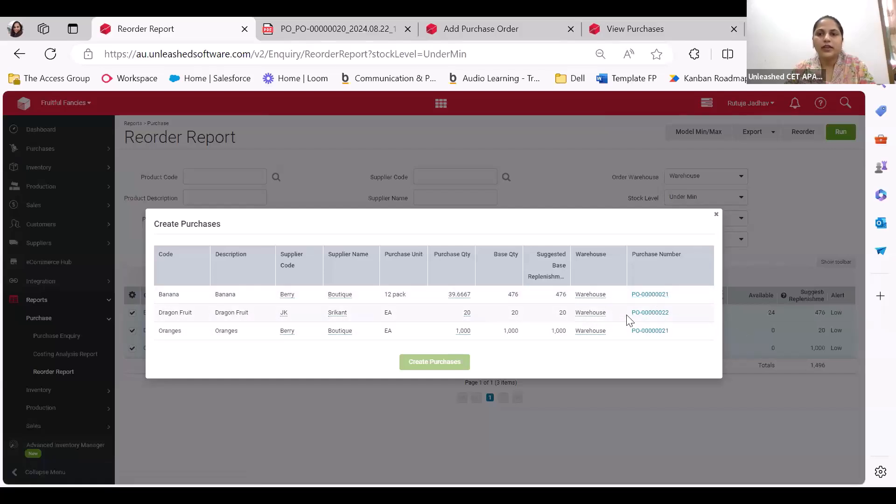
# - Review the order lines and cost lines of the new Berry purchase order, return to the Reorder Report, and close the purchase creation dialog
pyautogui.click(648, 297)
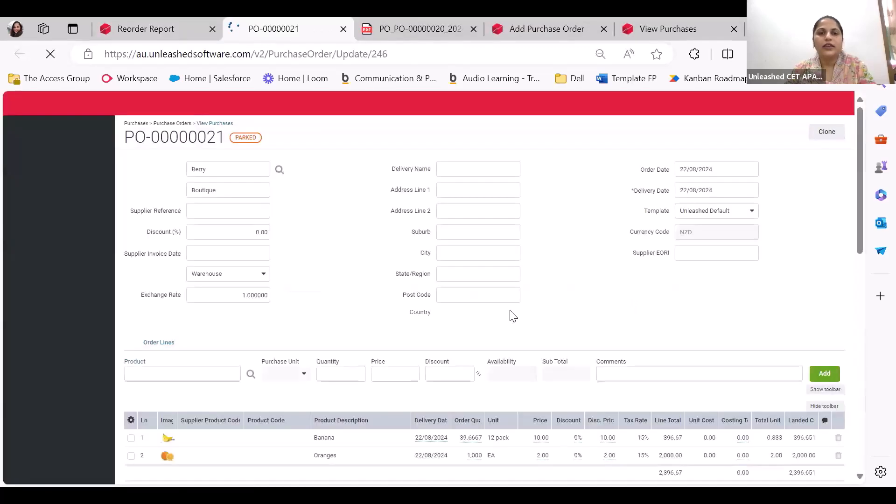
pyautogui.scroll(-3, 510, 313)
pyautogui.scroll(3, 581, 347)
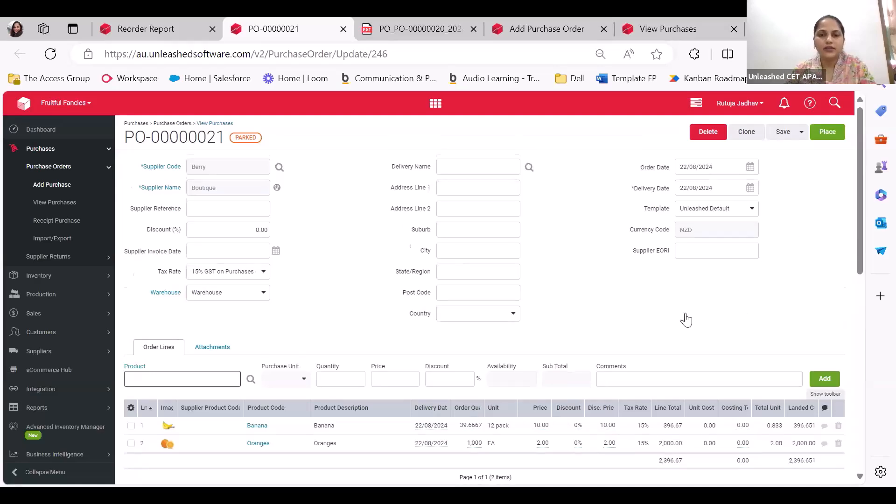
pyautogui.scroll(-3, 684, 316)
pyautogui.scroll(-1, 137, 415)
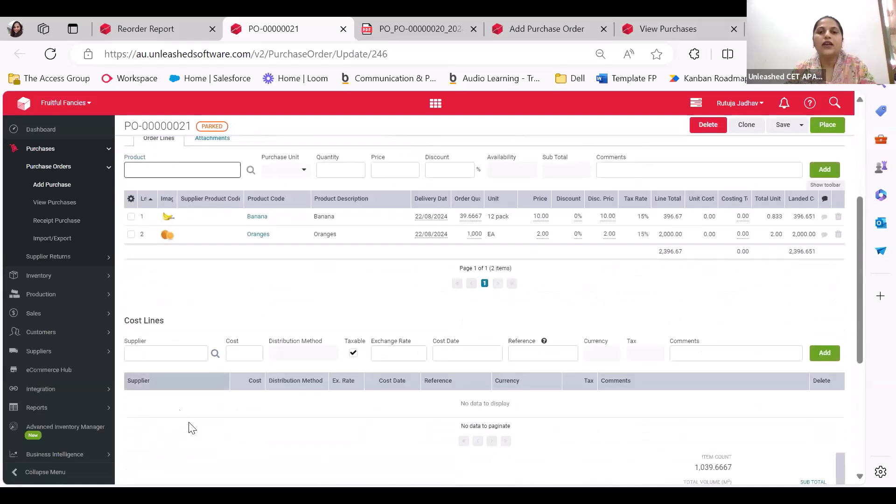
pyautogui.scroll(5, 267, 413)
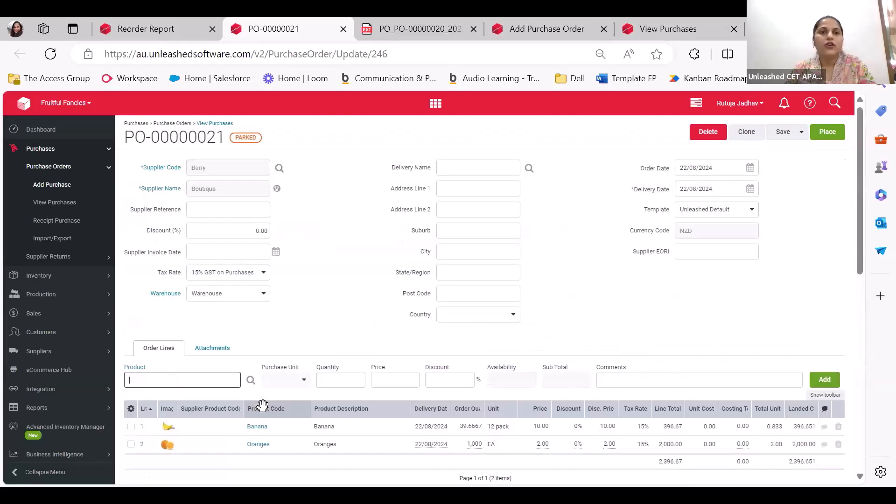
pyautogui.click(183, 28)
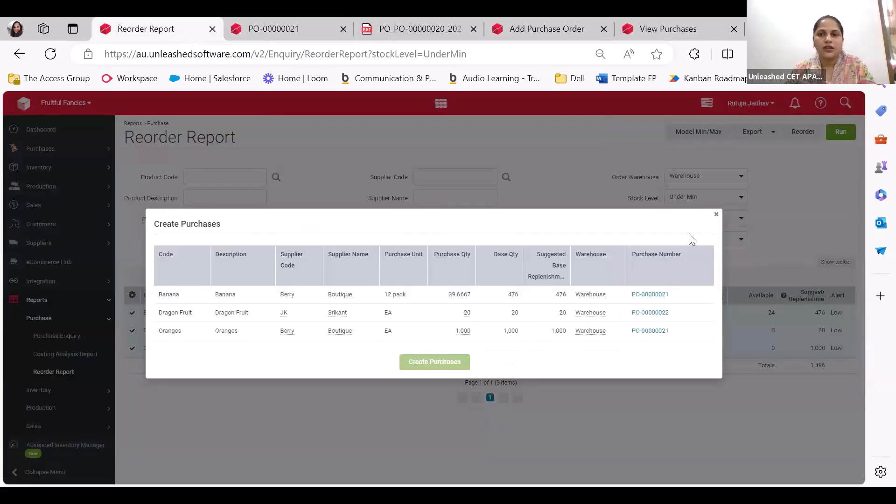
pyautogui.click(717, 215)
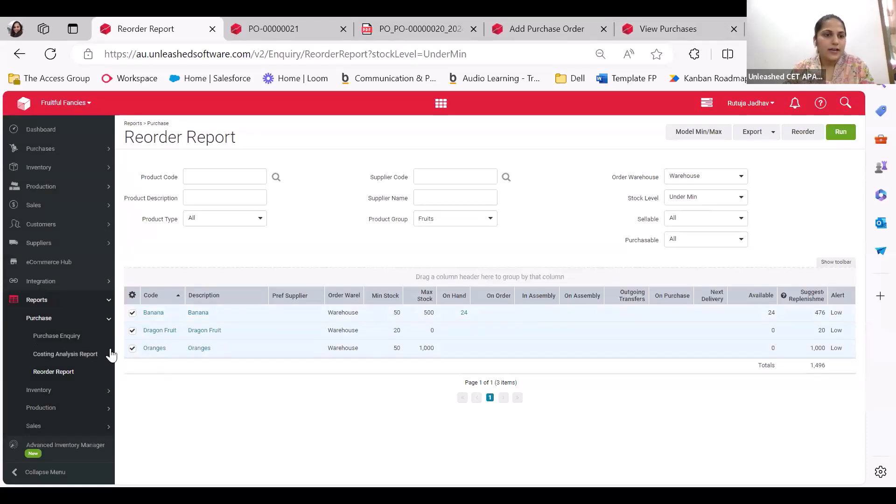
# - Open the Import/Export page for purchase orders
pyautogui.click(50, 150)
pyautogui.click(55, 166)
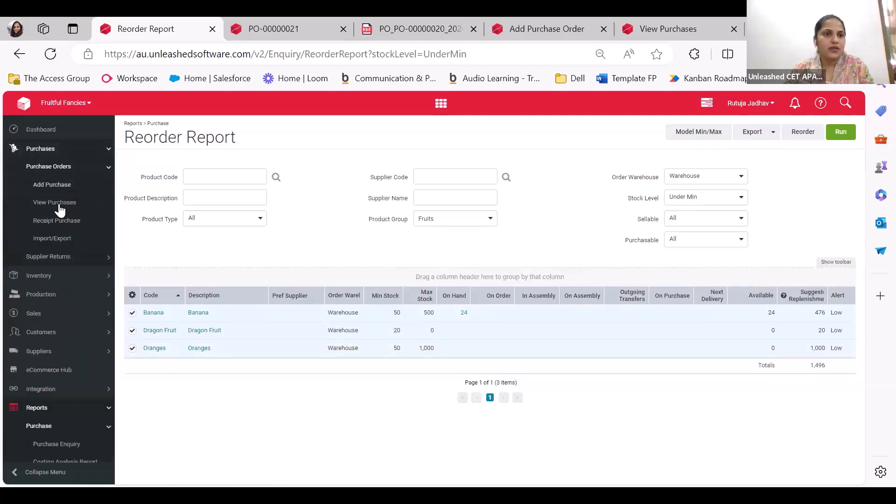
pyautogui.click(52, 239)
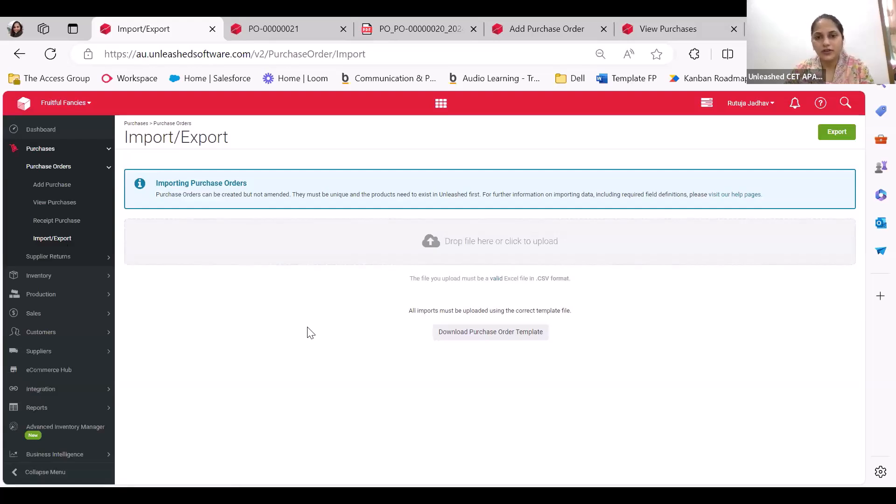
# - Review the purchase import field definitions in the help article on valid files and return to the Import/Export page
pyautogui.click(495, 279)
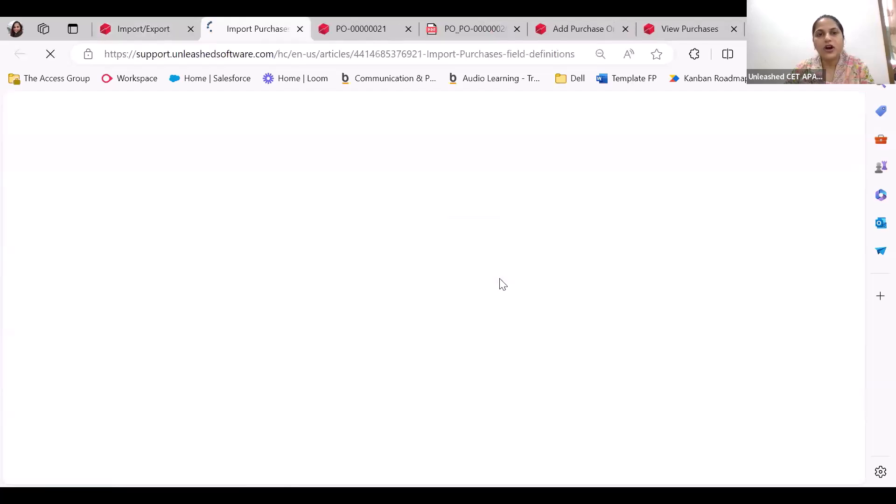
pyautogui.scroll(-5, 410, 359)
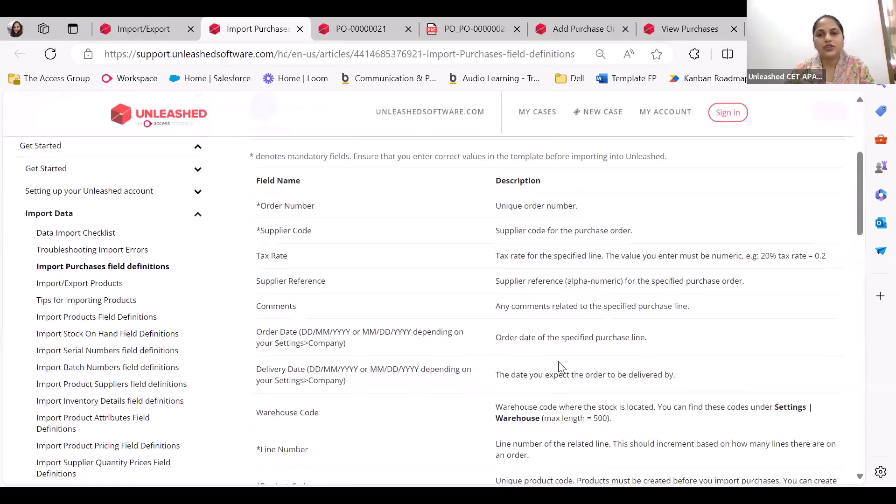
pyautogui.scroll(-3, 560, 369)
pyautogui.scroll(3, 553, 332)
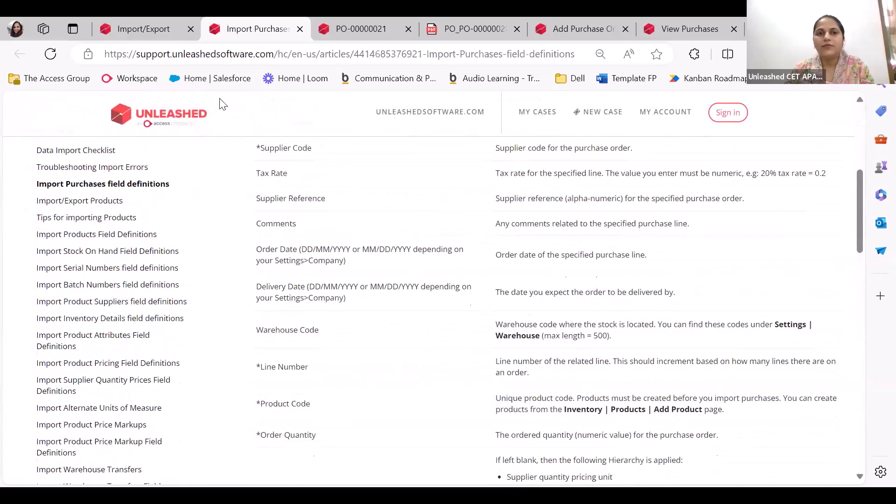
pyautogui.click(154, 32)
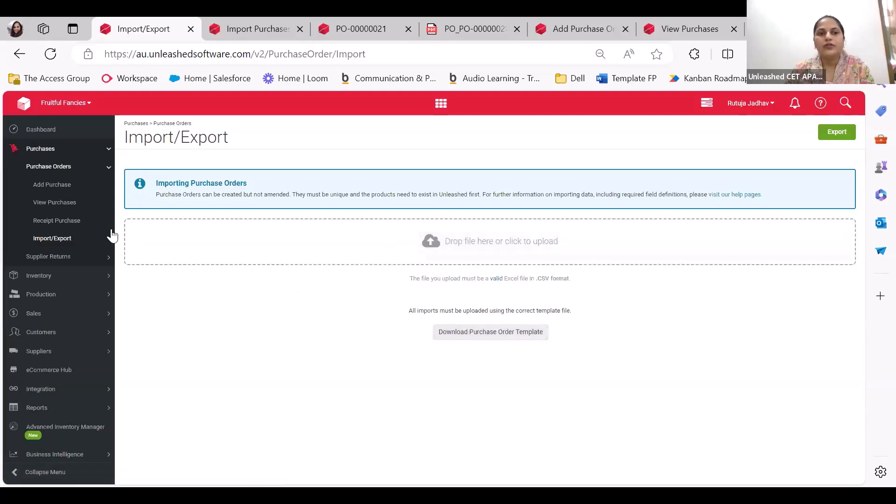
# - View the purchase order list, then open the Purchase Order Statuses settings and examine the fixed and custom statuses
pyautogui.click(37, 204)
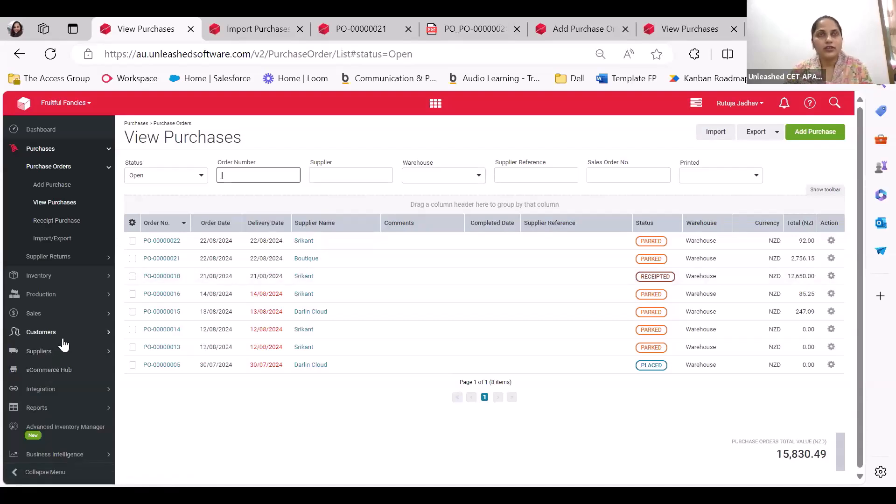
pyautogui.scroll(-1, 63, 344)
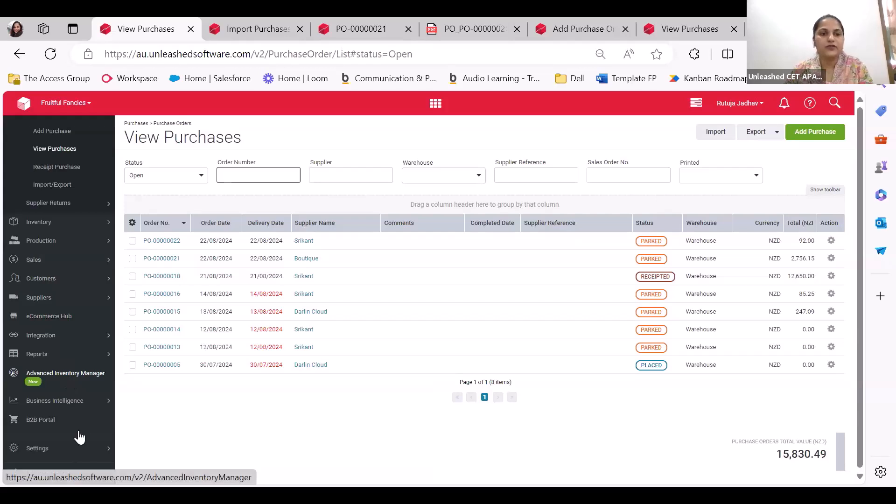
pyautogui.click(68, 449)
pyautogui.scroll(-1, 66, 408)
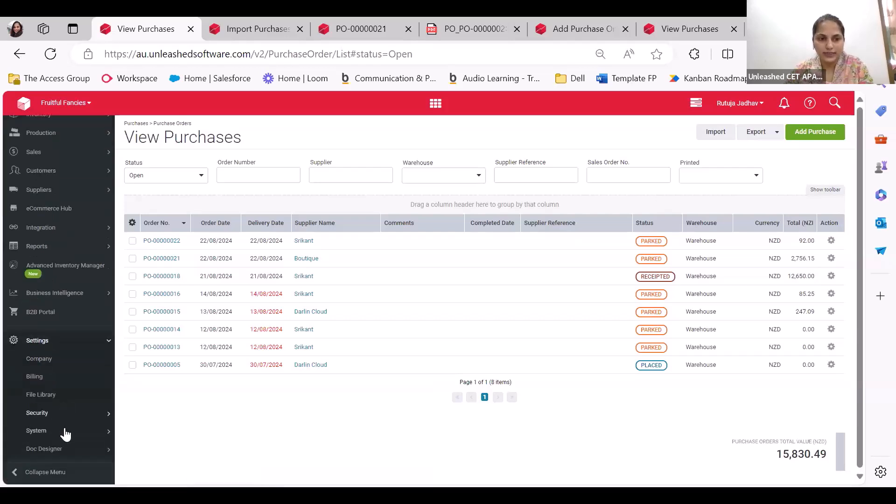
pyautogui.scroll(-5, 67, 368)
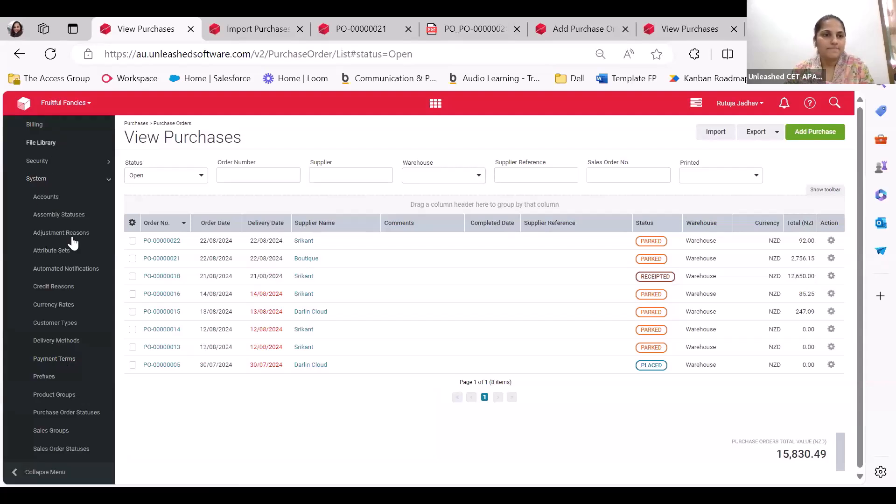
pyautogui.scroll(2, 42, 198)
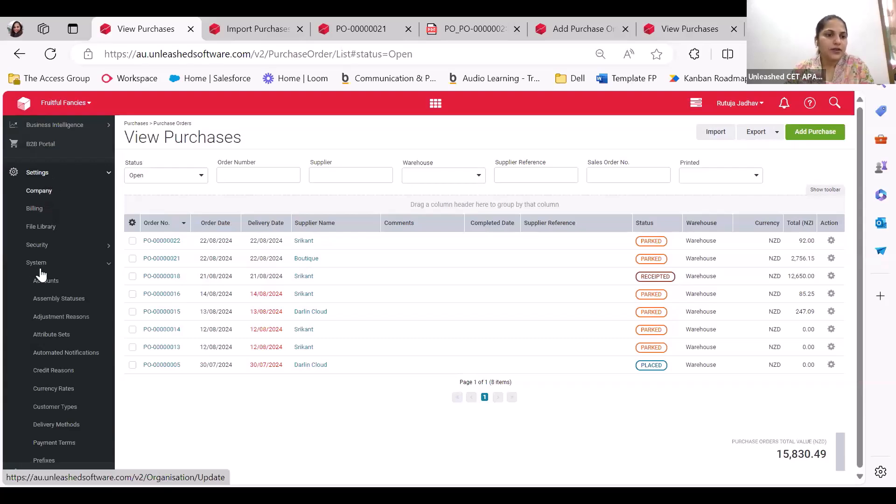
pyautogui.scroll(-5, 61, 279)
pyautogui.click(62, 275)
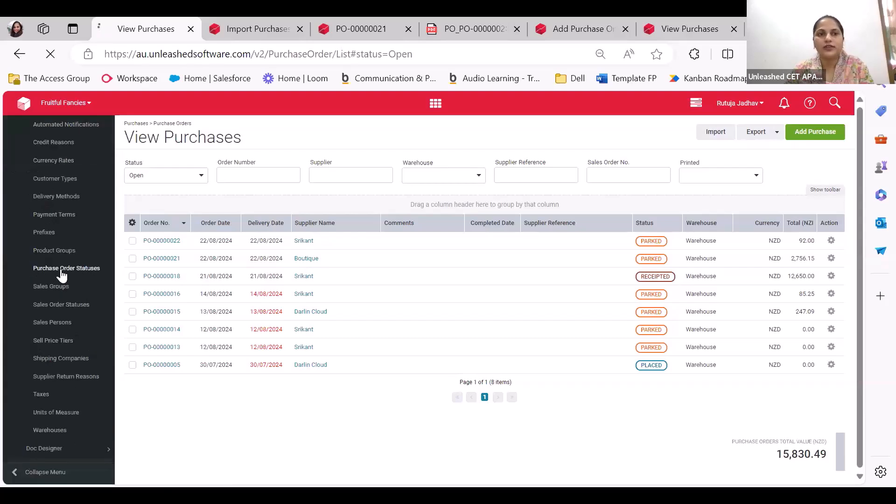
pyautogui.click(161, 234)
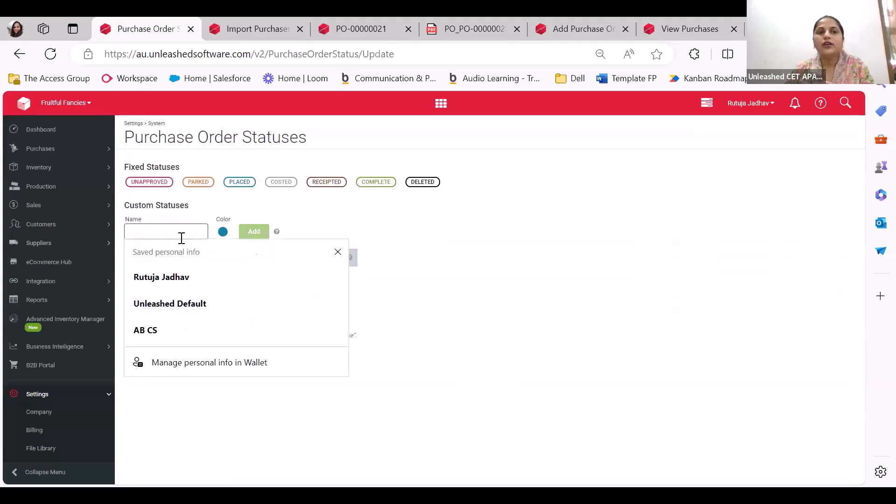
pyautogui.click(539, 258)
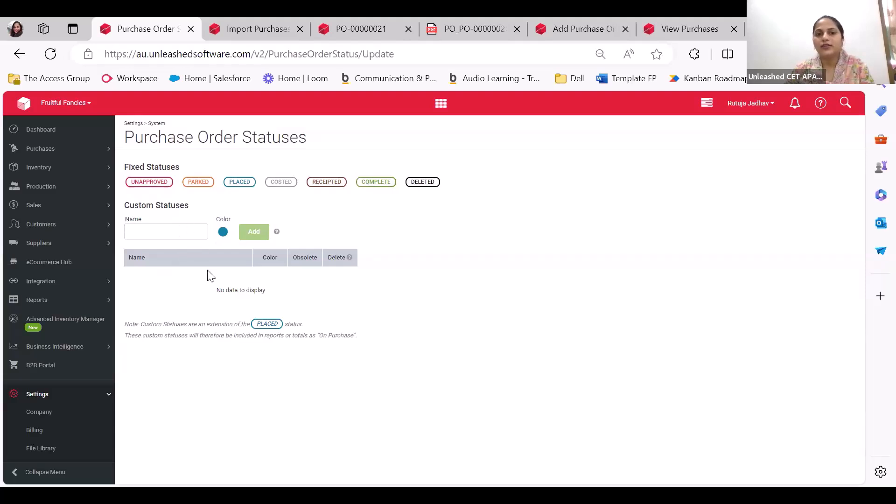
# - Return to the list of open purchase orders
pyautogui.click(44, 168)
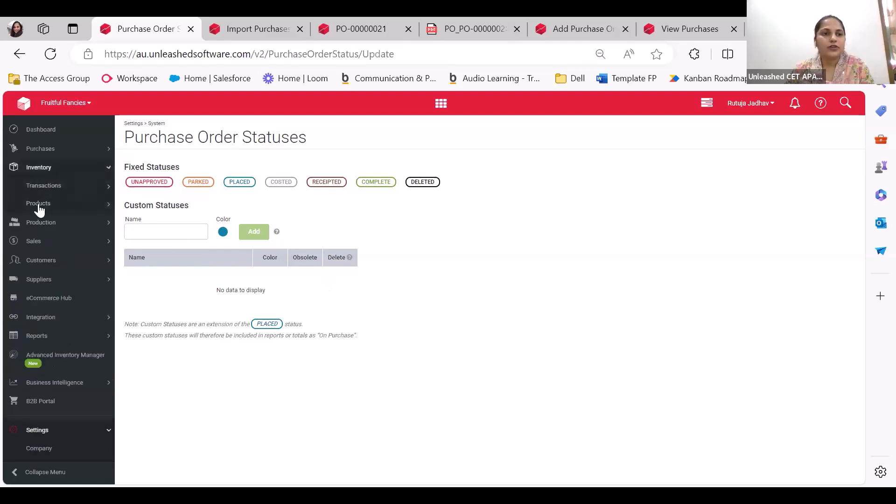
pyautogui.click(44, 204)
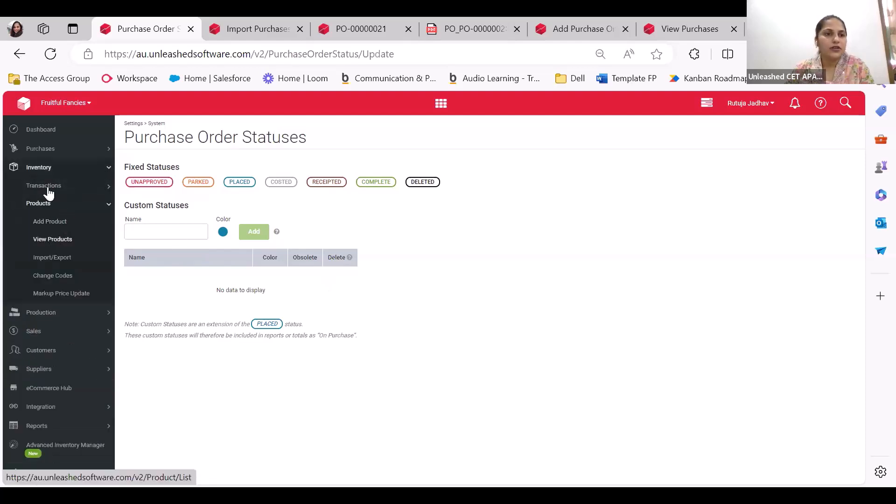
pyautogui.click(55, 154)
pyautogui.click(56, 166)
pyautogui.click(59, 202)
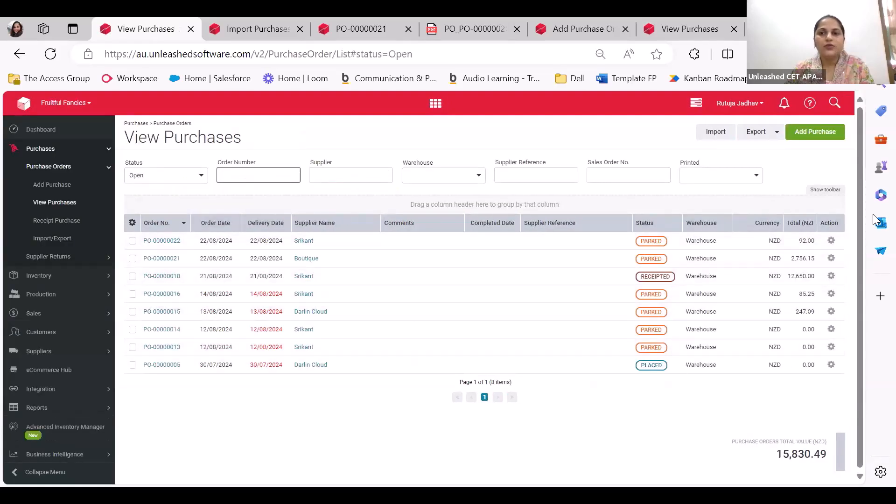
# - Show the grid toolbar and hidden columns, hide the Supplier Reference column, and add Receipted Date after Comments
pyautogui.click(822, 192)
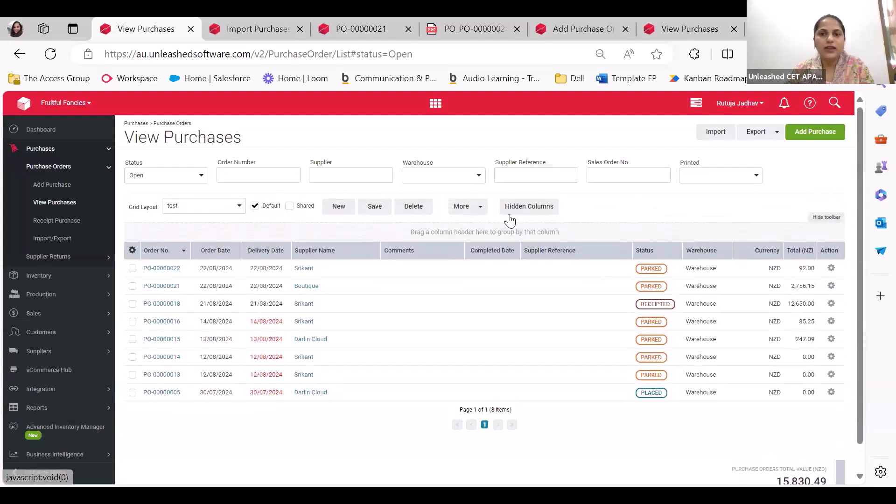
pyautogui.click(517, 206)
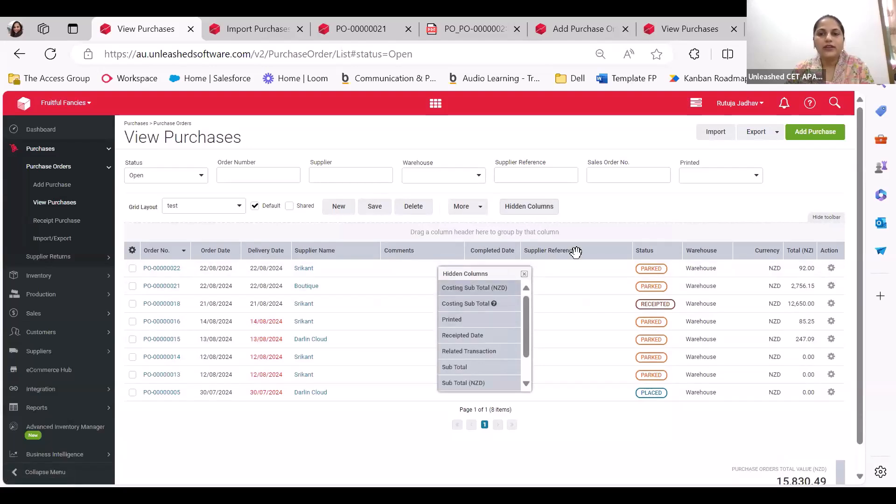
pyautogui.moveTo(549, 251); pyautogui.dragTo(518, 250)
pyautogui.scroll(-4, 450, 366)
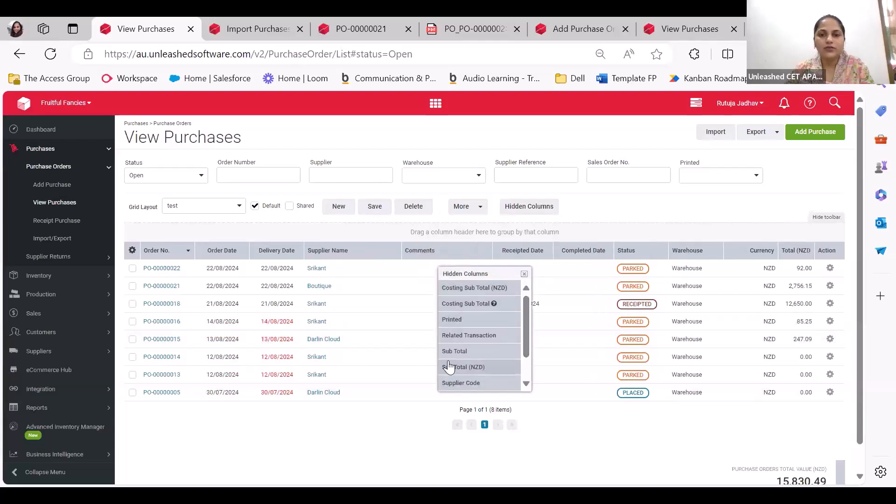
# - Add the Total column after Warehouse, remove it from the grid again, and close the Hidden Columns list
pyautogui.moveTo(480, 368); pyautogui.dragTo(736, 222)
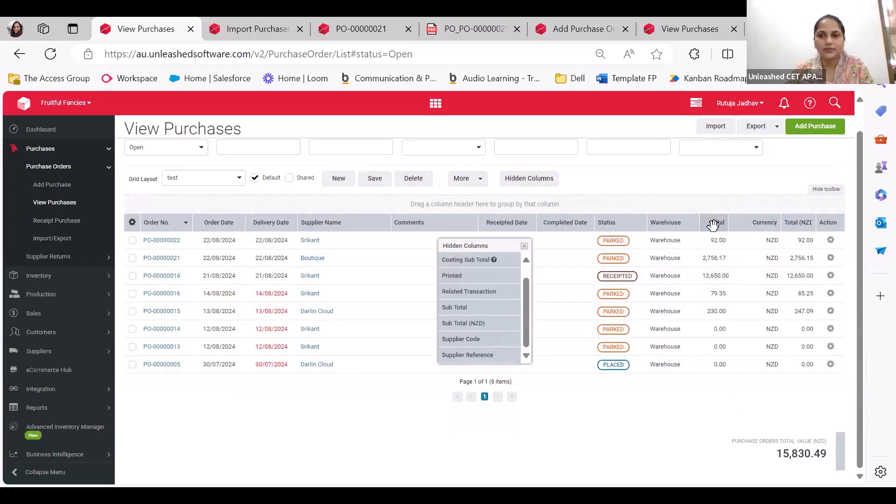
pyautogui.moveTo(450, 308); pyautogui.dragTo(469, 308)
pyautogui.scroll(3, 471, 303)
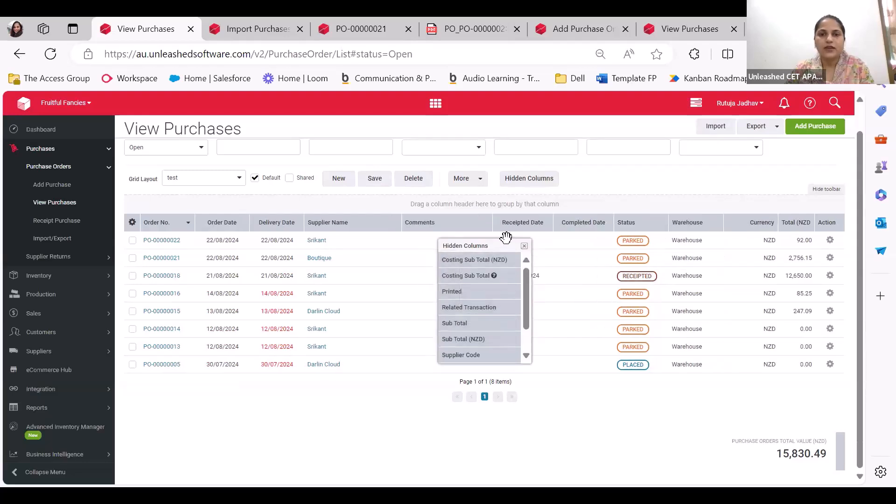
pyautogui.click(524, 273)
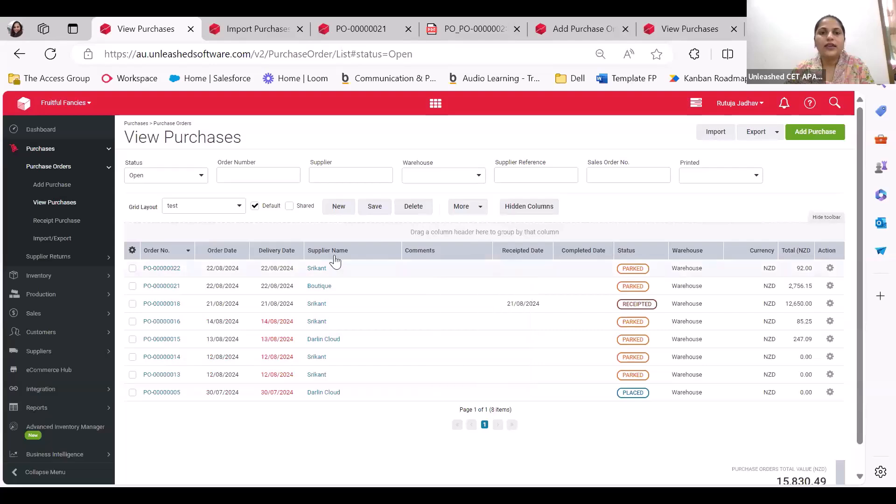
# - Check the available grid layouts, view the blank Add Purchase Order form, and return to the purchase order list
pyautogui.click(206, 214)
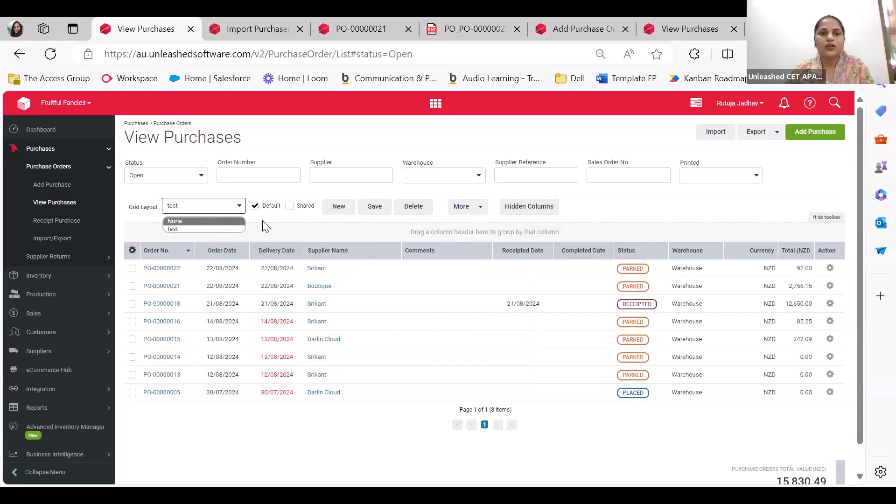
pyautogui.click(223, 209)
pyautogui.click(223, 210)
pyautogui.click(292, 218)
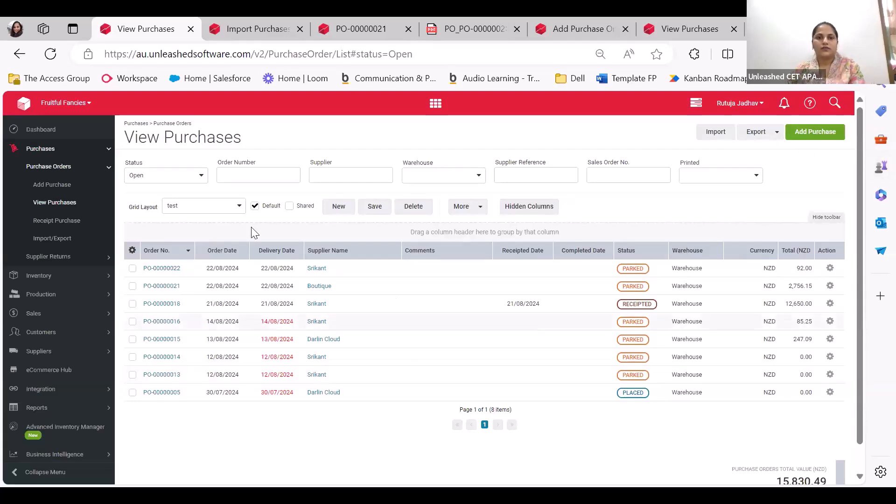
pyautogui.click(51, 185)
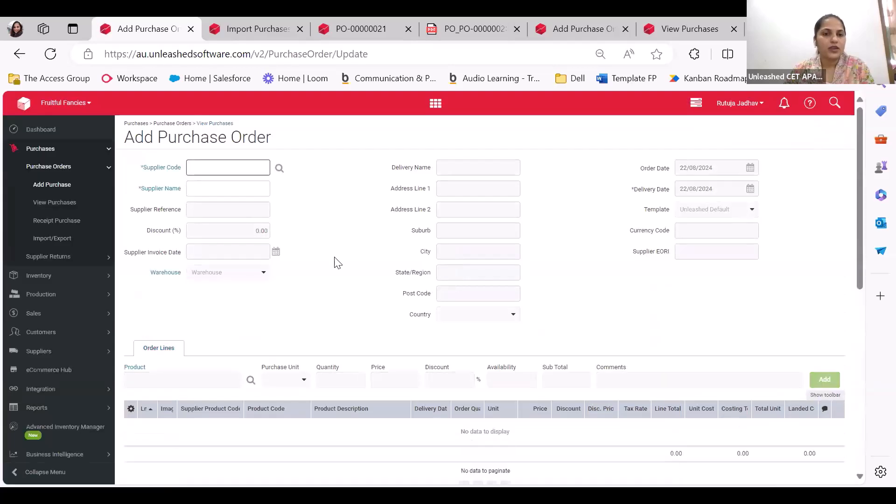
pyautogui.click(54, 202)
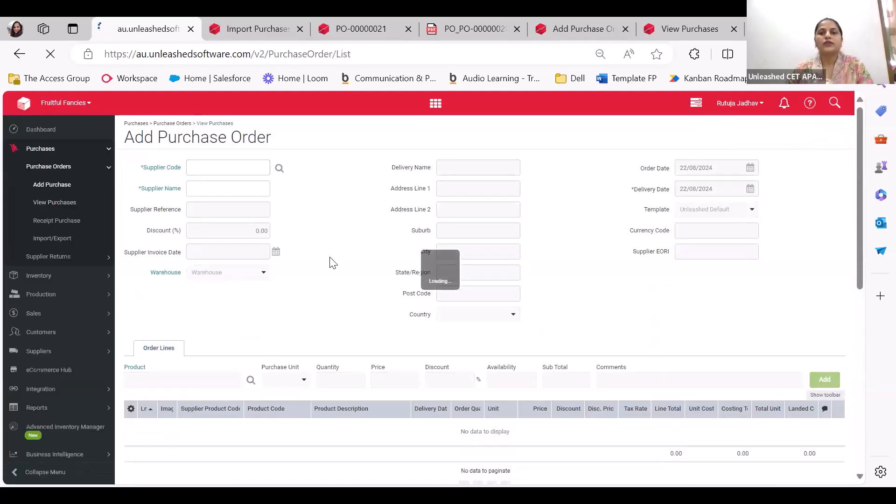
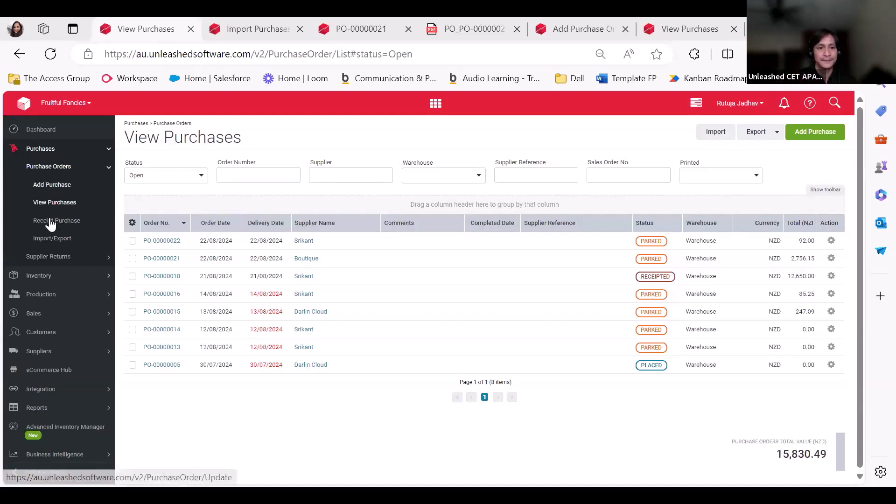
# - Start a new purchase order for supplier code Berry
pyautogui.click(59, 185)
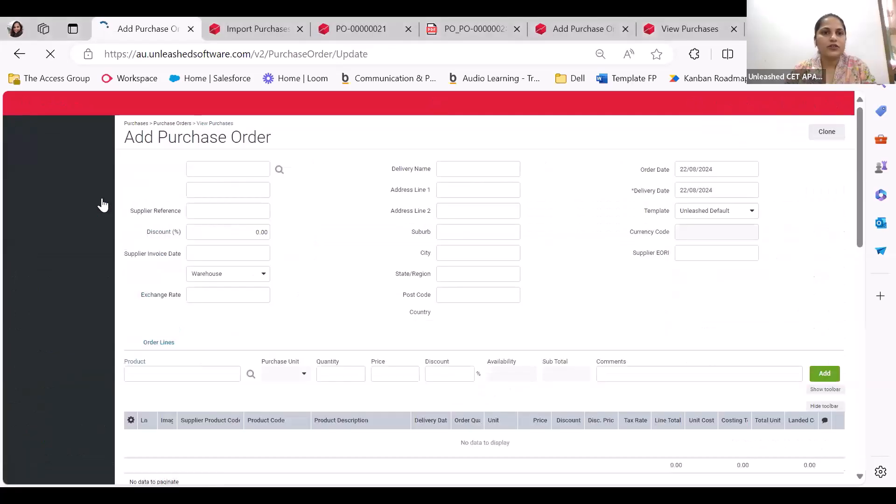
pyautogui.click(210, 170)
pyautogui.write('berr')
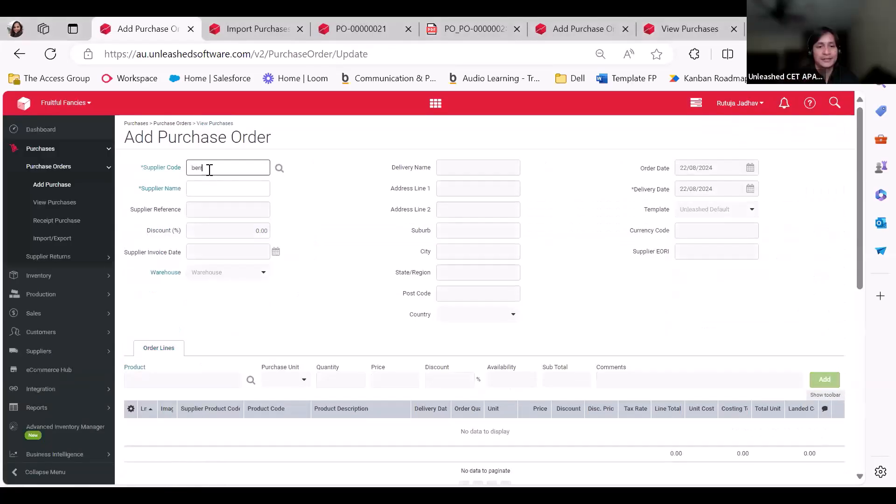
pyautogui.click(218, 189)
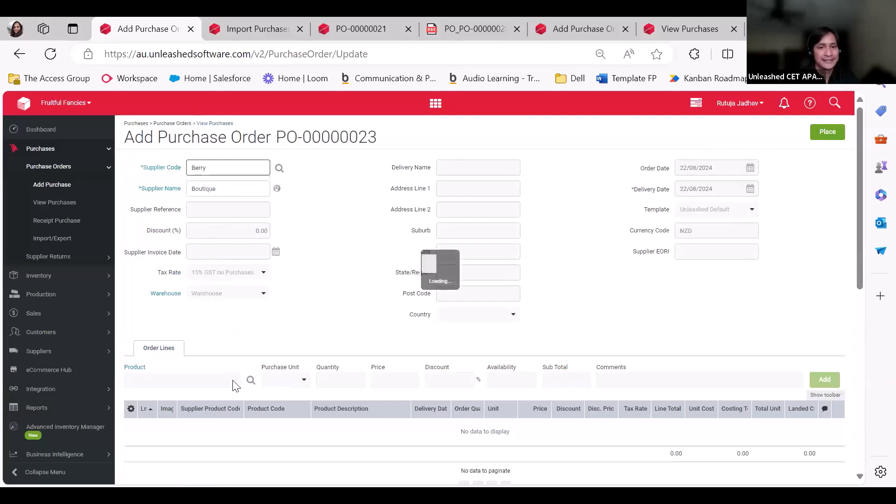
# - Add an order line for Grapes with a quantity of 20
pyautogui.click(197, 378)
pyautogui.write('an')
pyautogui.press('BackSpace')
pyautogui.press('BackSpace')
pyautogui.write('gra')
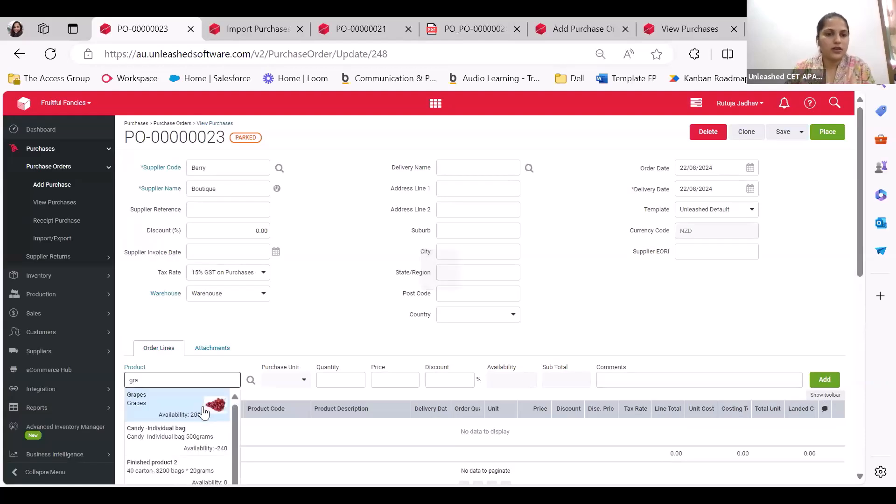
pyautogui.click(233, 399)
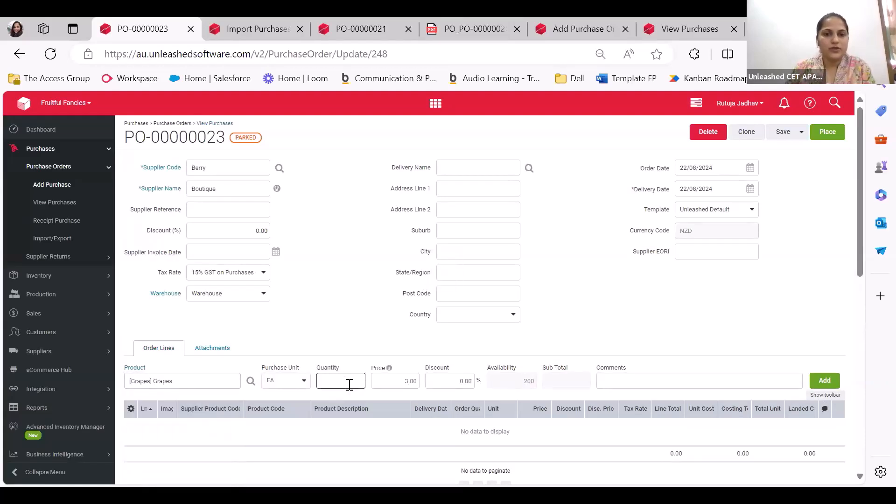
pyautogui.write('20')
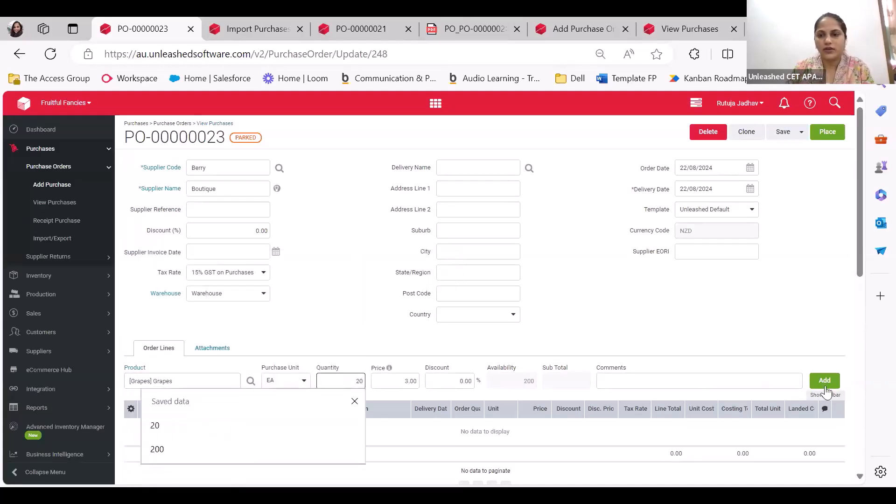
pyautogui.click(824, 380)
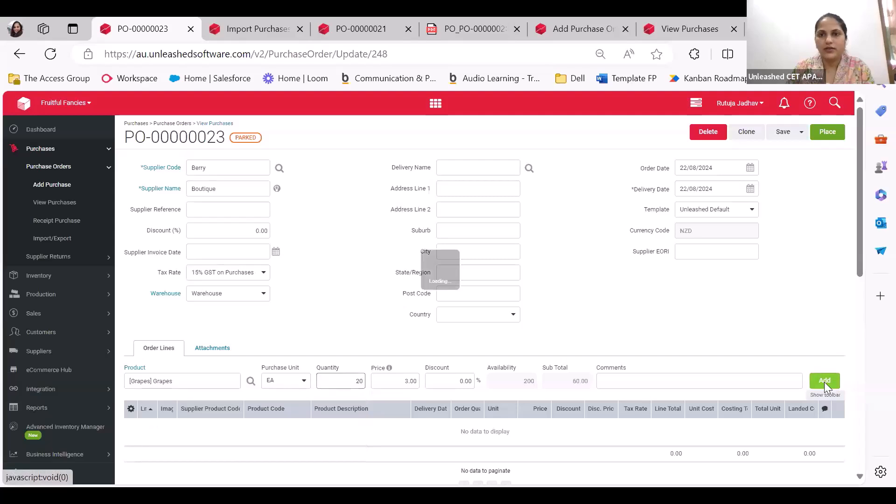
# - Place the Grapes purchase order and open its receipt page
pyautogui.click(828, 134)
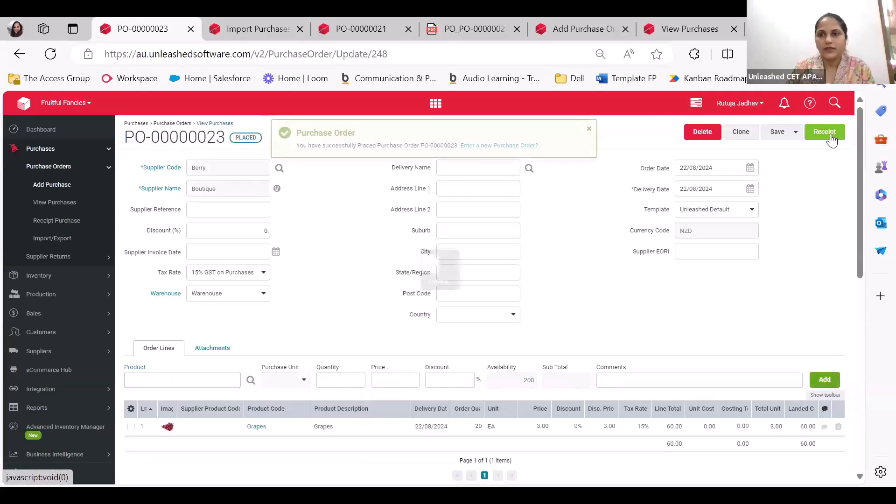
pyautogui.click(825, 133)
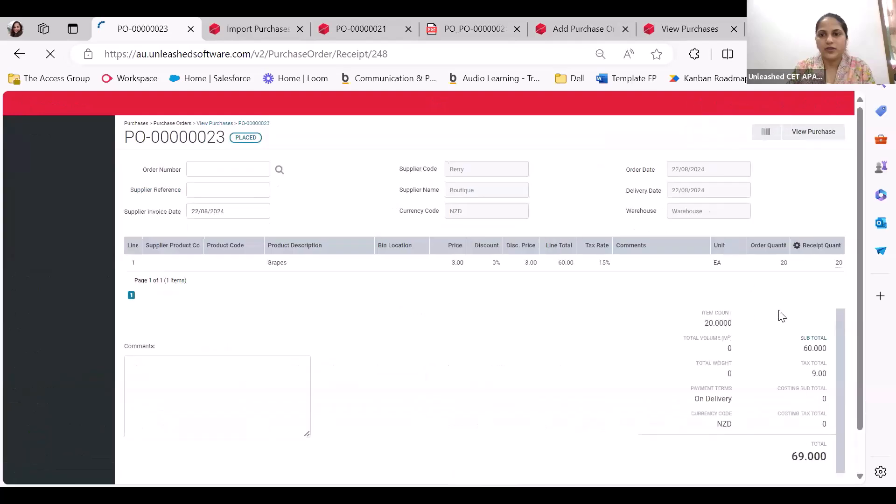
# - Set the Grapes receipt quantity to 10 and confirm the partial receipt
pyautogui.click(822, 263)
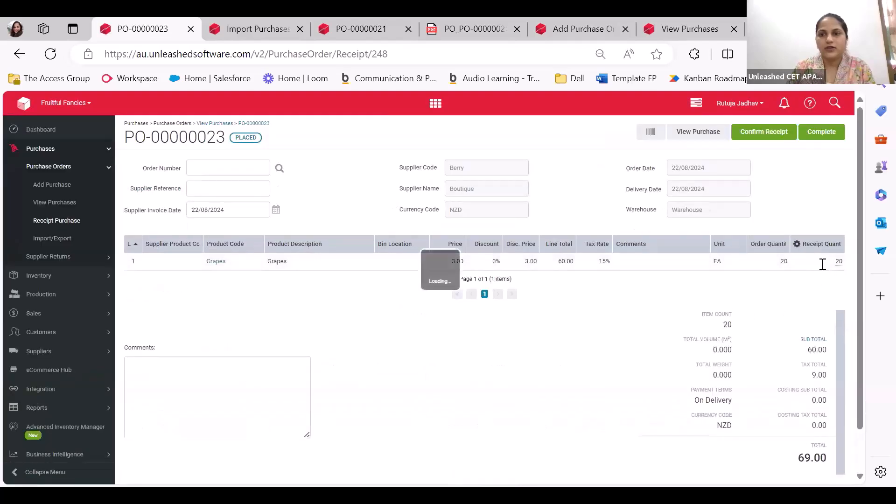
pyautogui.write('10')
pyautogui.click(763, 132)
pyautogui.click(357, 294)
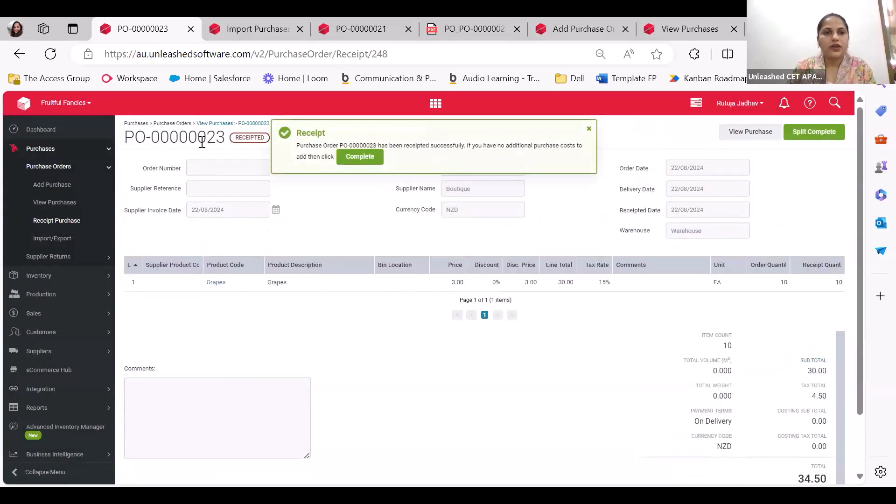
# - Add a cost line of 2 from supplier Boutique to the receipted Grapes order and complete the order
pyautogui.click(254, 124)
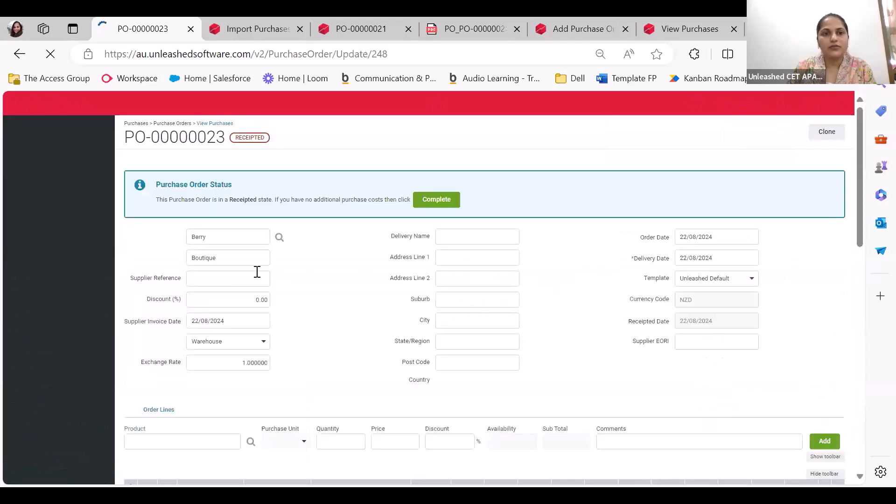
pyautogui.scroll(-5, 260, 348)
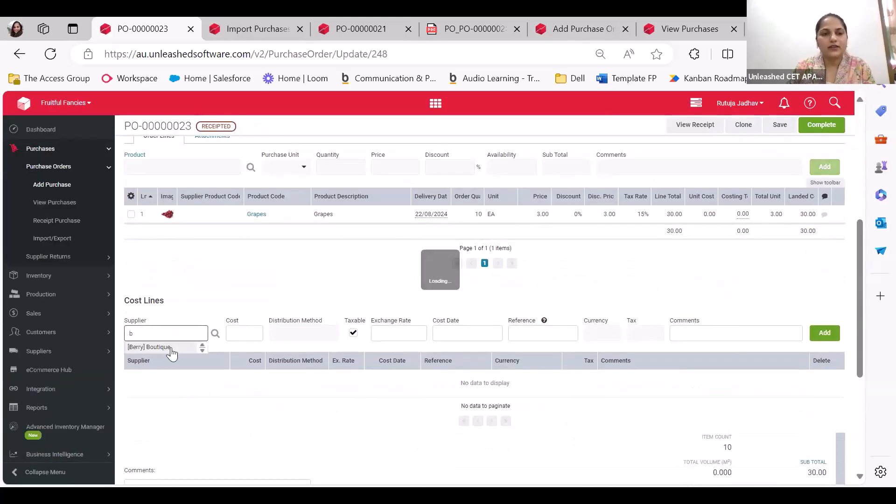
pyautogui.click(170, 350)
pyautogui.write('2')
pyautogui.click(824, 332)
pyautogui.click(821, 135)
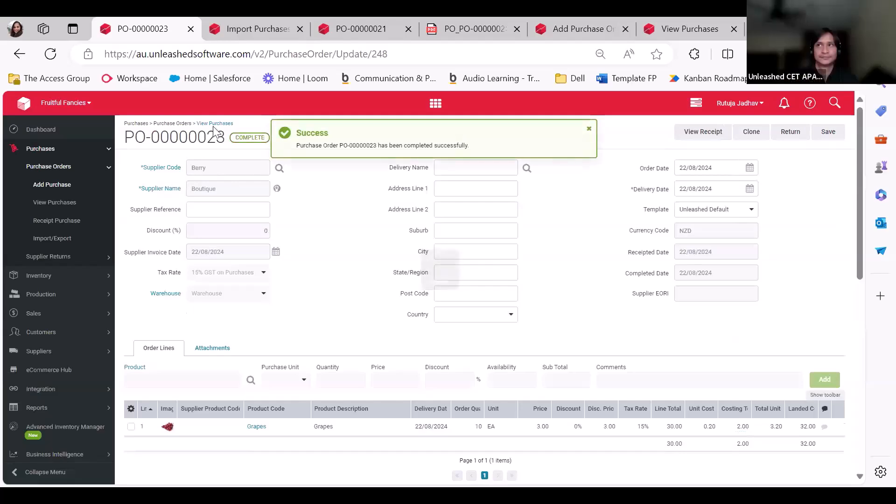
# - Open the split purchase order for the remaining 10 Grapes from the purchase order list and receipt it in full
pyautogui.click(56, 204)
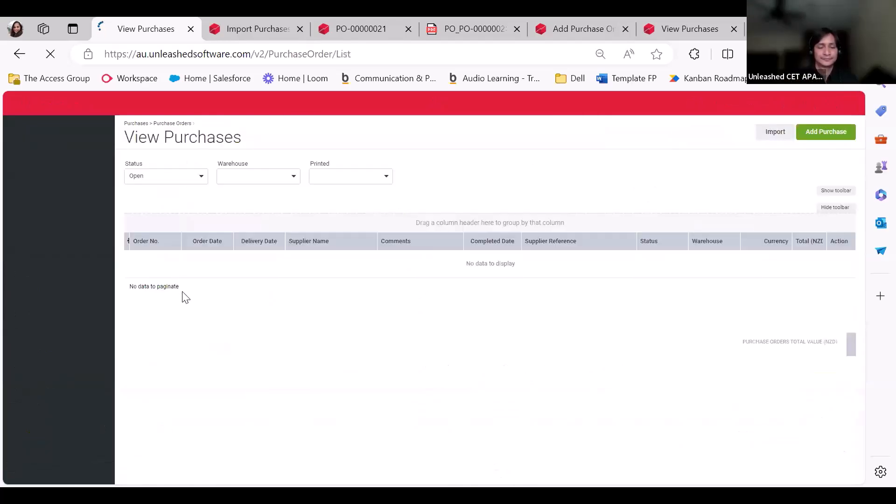
pyautogui.click(166, 243)
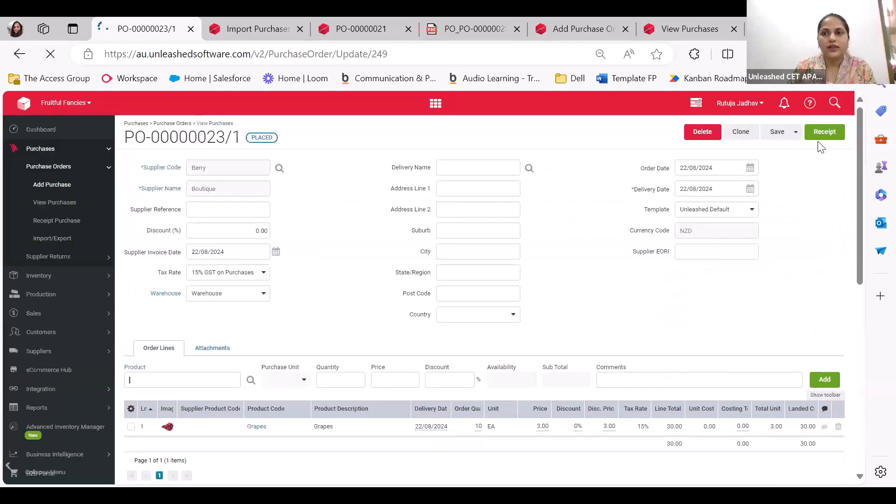
pyautogui.click(821, 136)
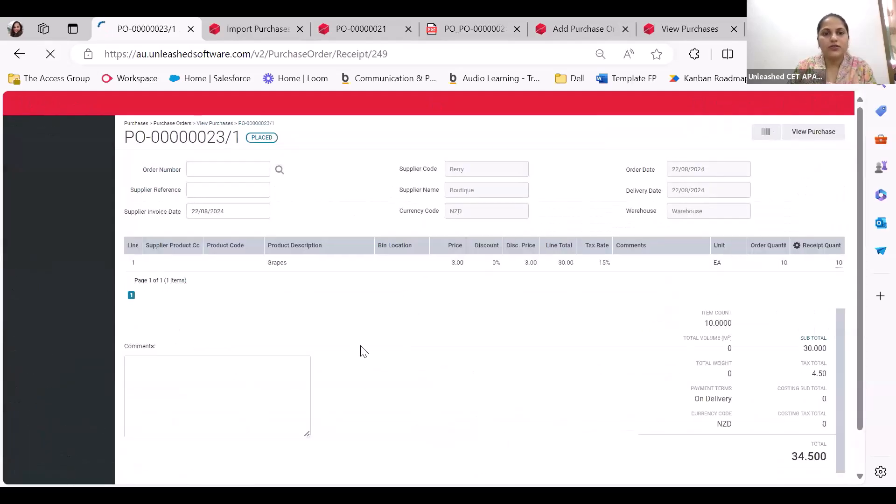
pyautogui.scroll(-2, 248, 315)
pyautogui.scroll(2, 248, 314)
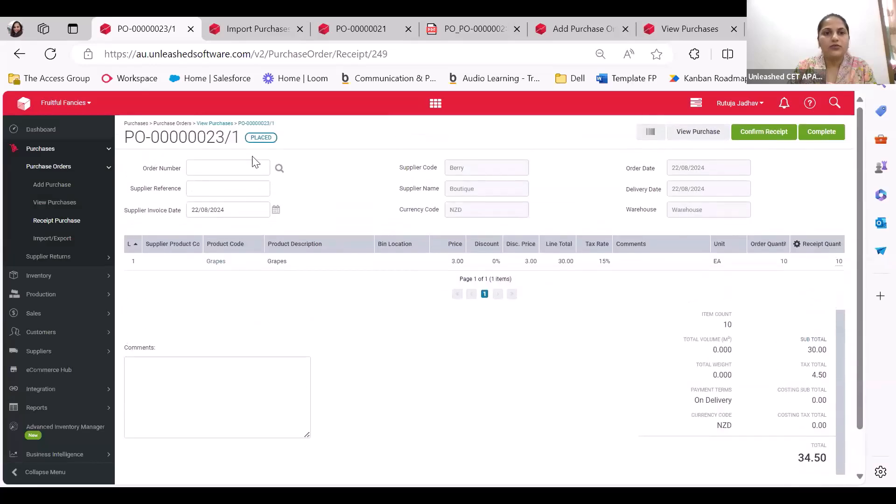
pyautogui.click(760, 132)
pyautogui.click(392, 293)
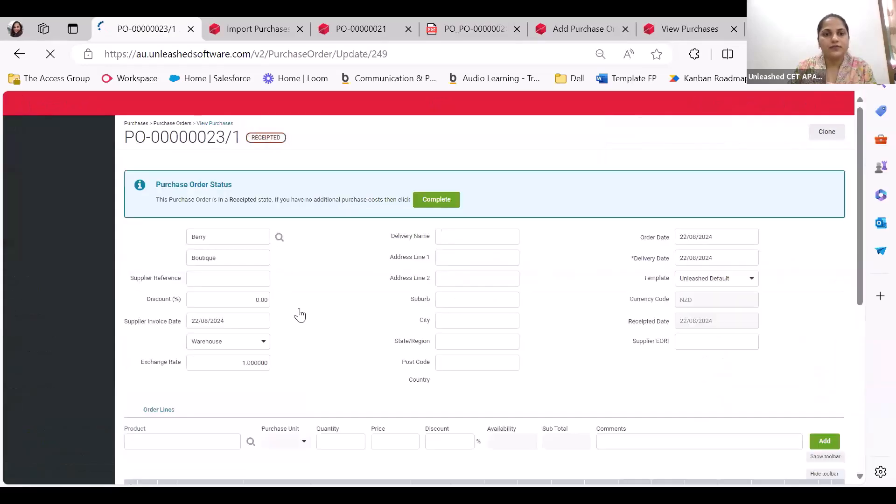
# - Add a cost line of 2 from supplier Boutique to the split Grapes order and complete that order
pyautogui.click(175, 261)
pyautogui.write('b')
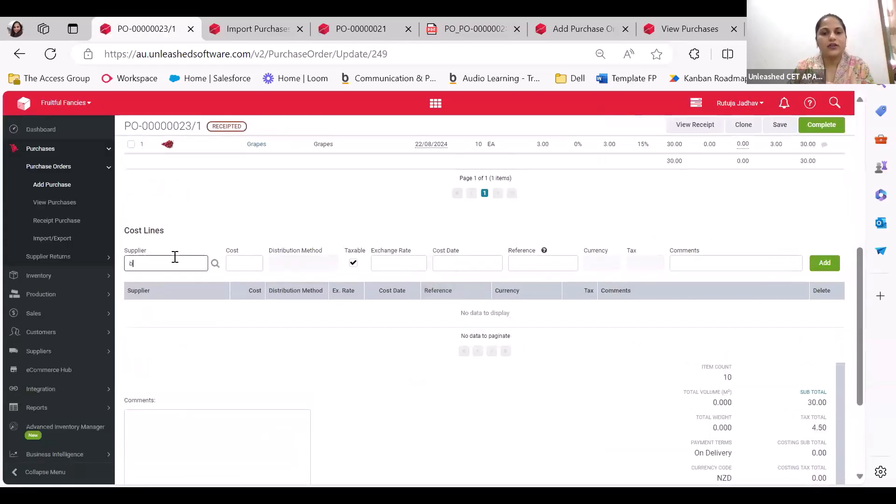
pyautogui.write('er')
pyautogui.click(173, 276)
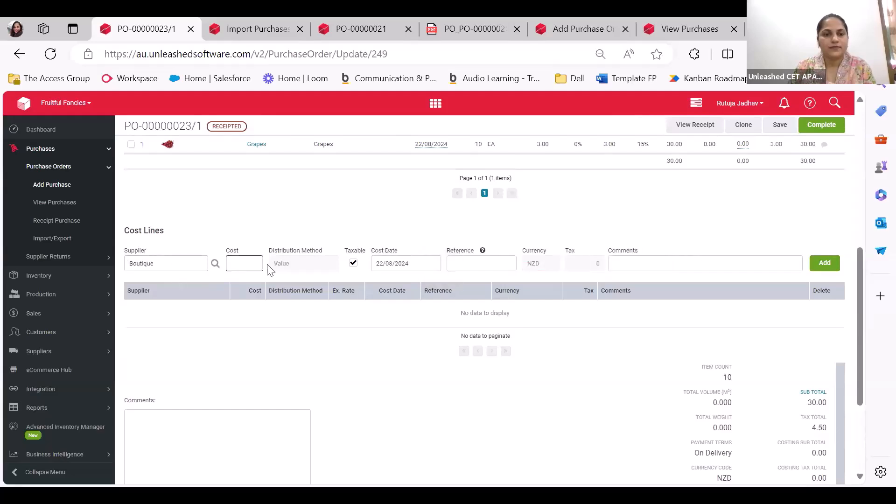
pyautogui.write('2')
pyautogui.click(822, 263)
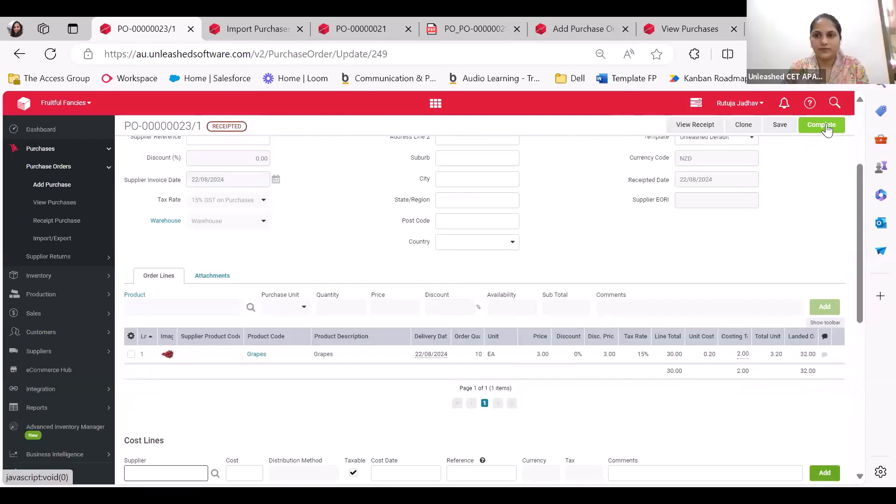
pyautogui.click(824, 127)
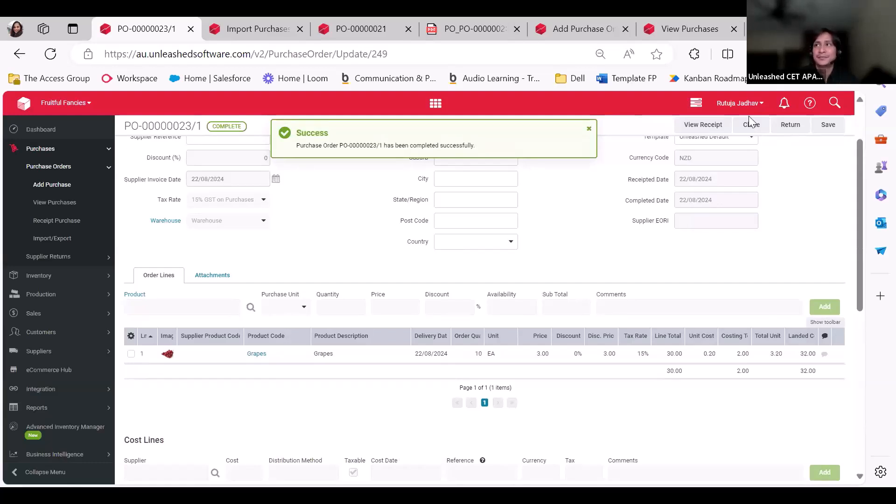
# - Examine the open purchase order list and the blank Receipt Purchase page, and return to the list
pyautogui.click(64, 208)
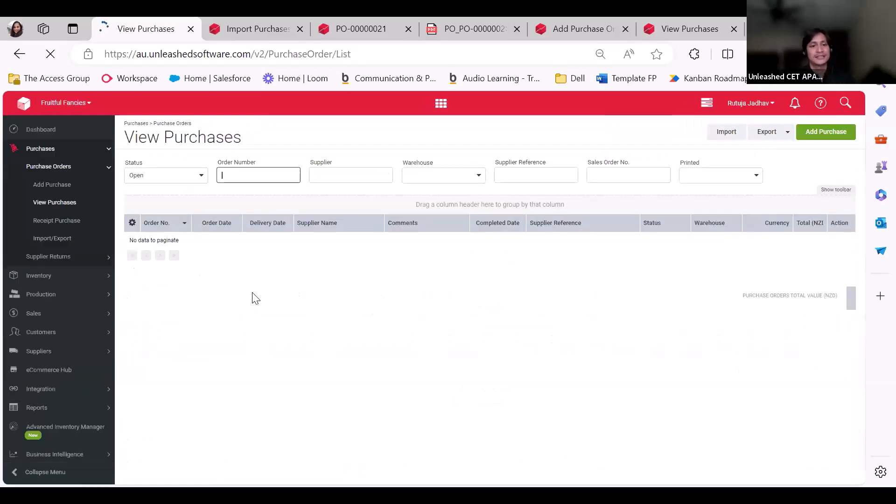
pyautogui.click(132, 223)
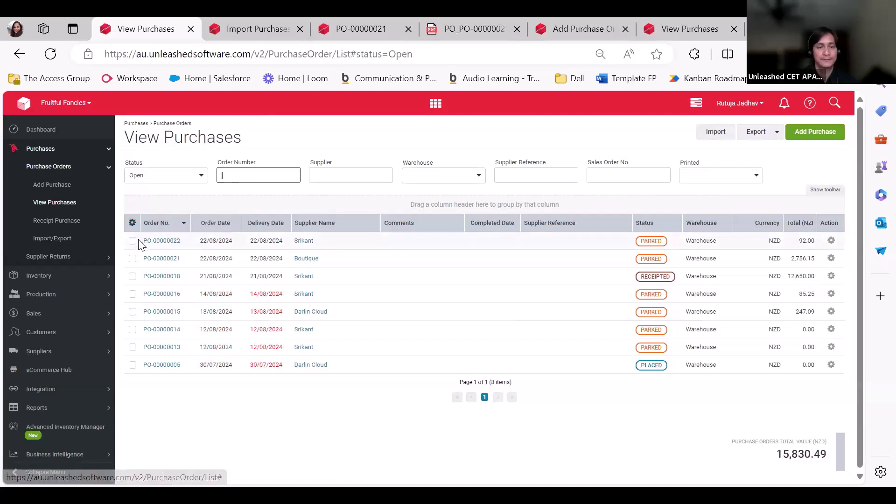
pyautogui.click(81, 221)
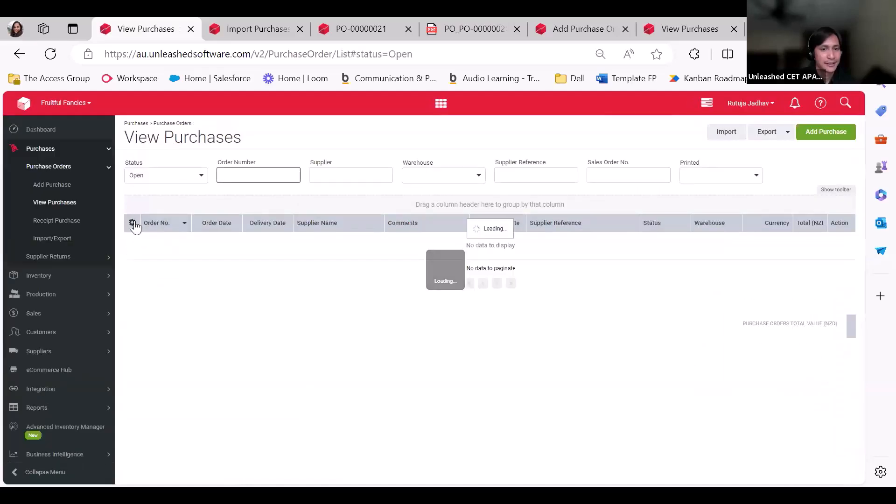
pyautogui.moveTo(133, 224)
pyautogui.click(162, 224)
pyautogui.click(180, 303)
pyautogui.click(462, 288)
pyautogui.click(503, 292)
pyautogui.click(515, 250)
pyautogui.moveTo(135, 225)
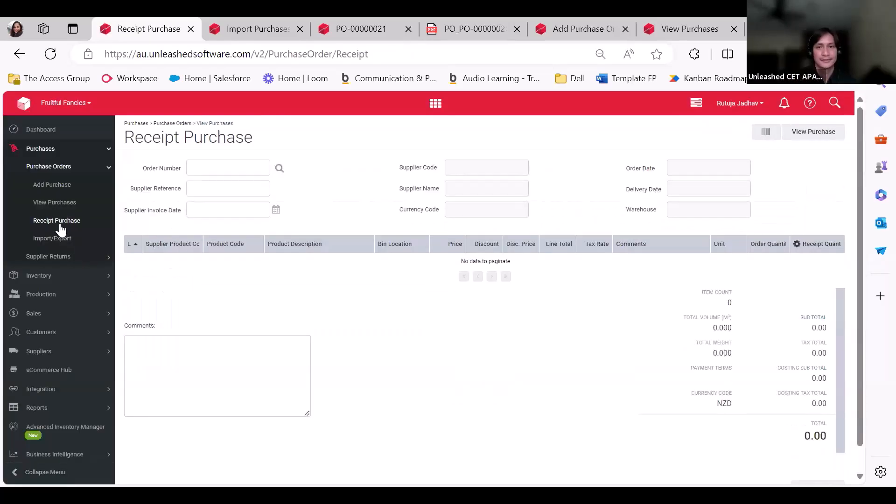
pyautogui.click(55, 202)
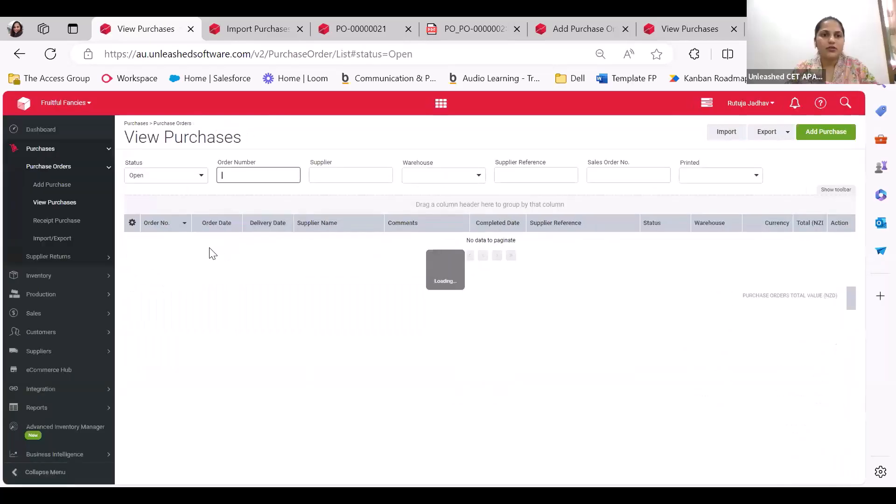
pyautogui.click(132, 223)
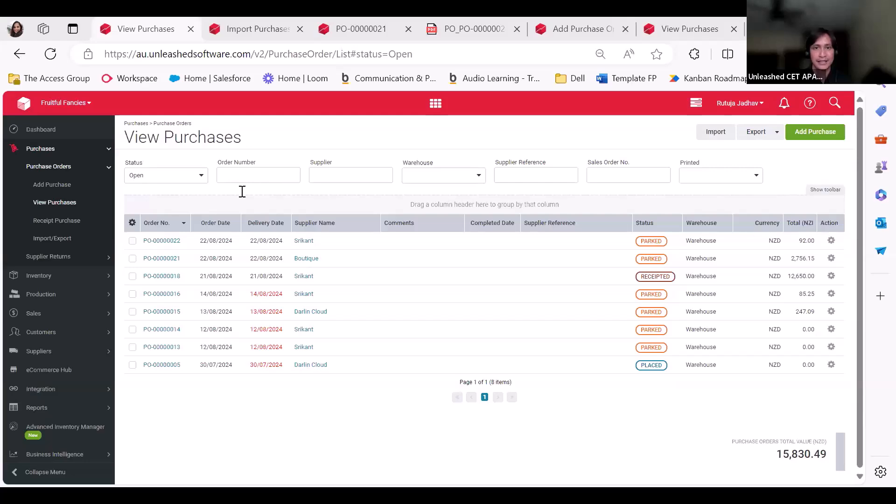
# - Start a new product with product code GST and product description GST
pyautogui.click(435, 103)
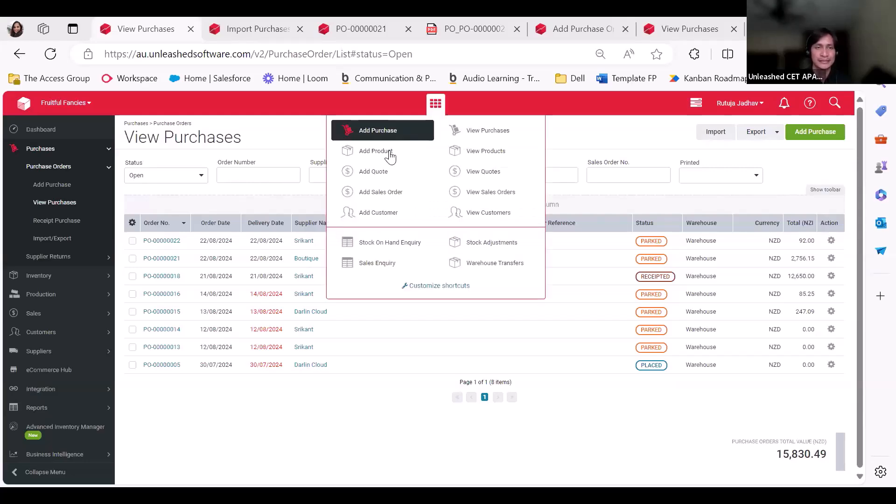
pyautogui.click(375, 151)
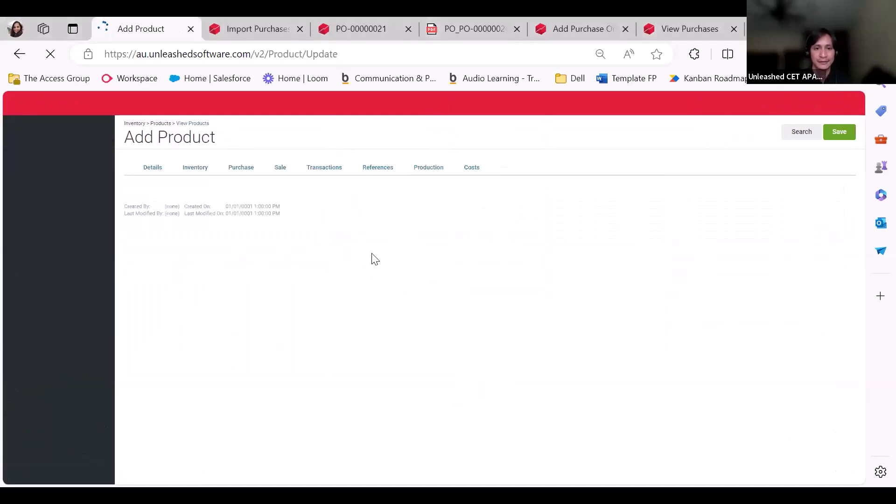
pyautogui.write('GST')
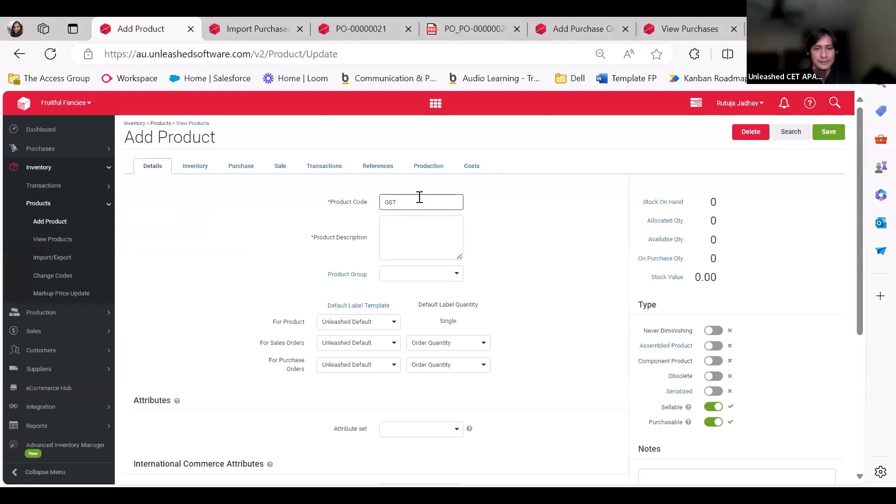
pyautogui.click(428, 242)
pyautogui.write('GST')
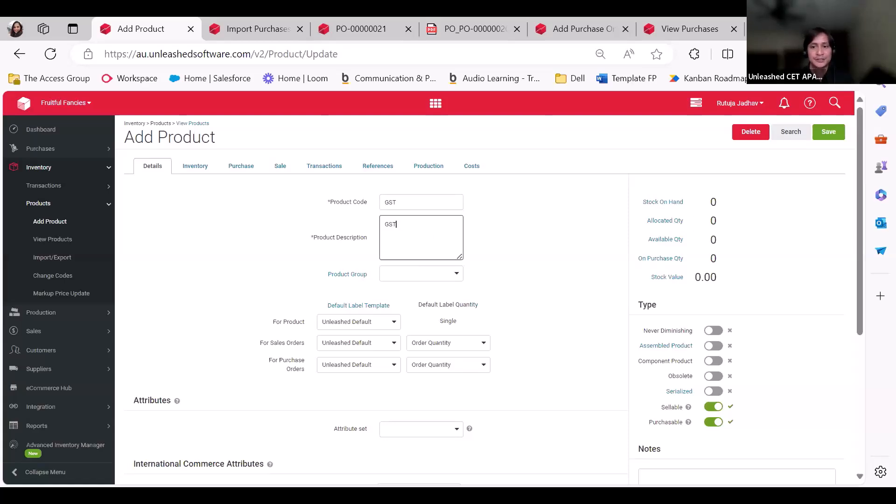
pyautogui.click(713, 330)
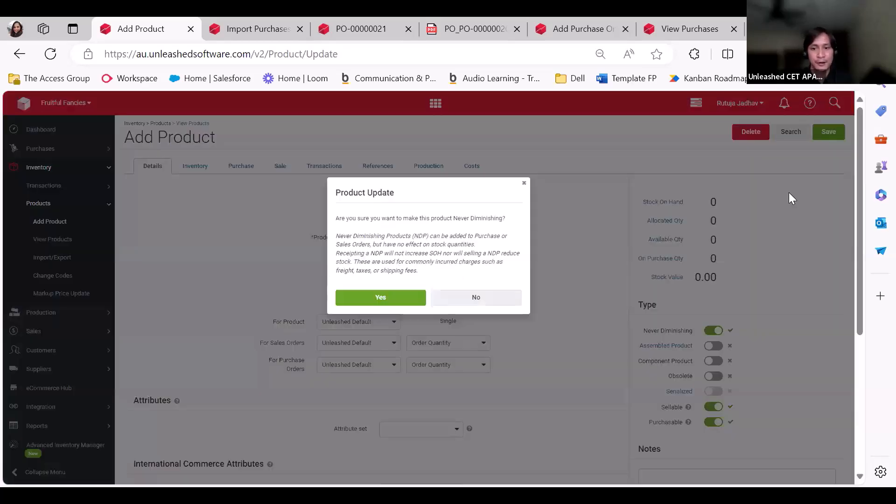
pyautogui.click(825, 133)
pyautogui.click(707, 331)
pyautogui.click(823, 147)
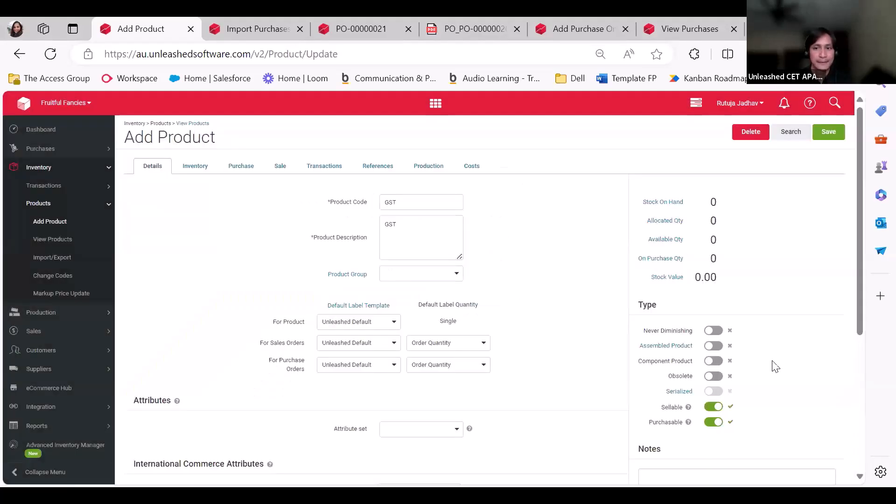
# - Make the GST product Never Diminishing and save it
pyautogui.click(710, 333)
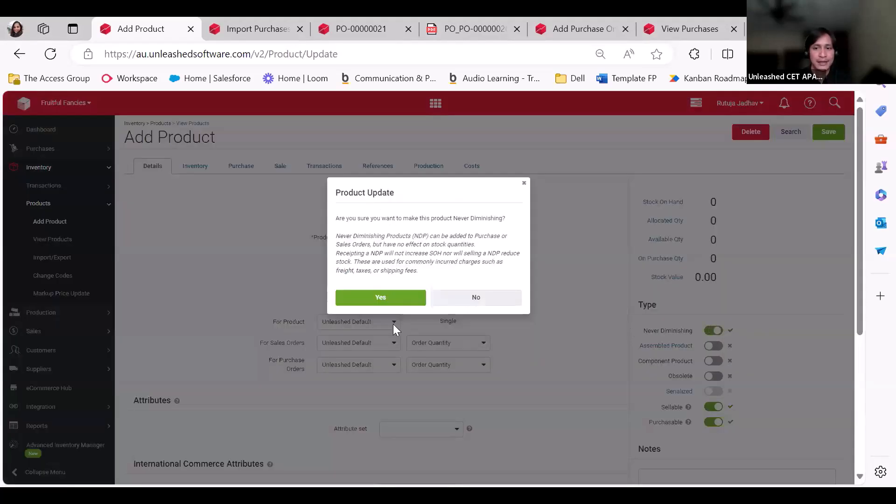
pyautogui.click(391, 298)
pyautogui.click(829, 133)
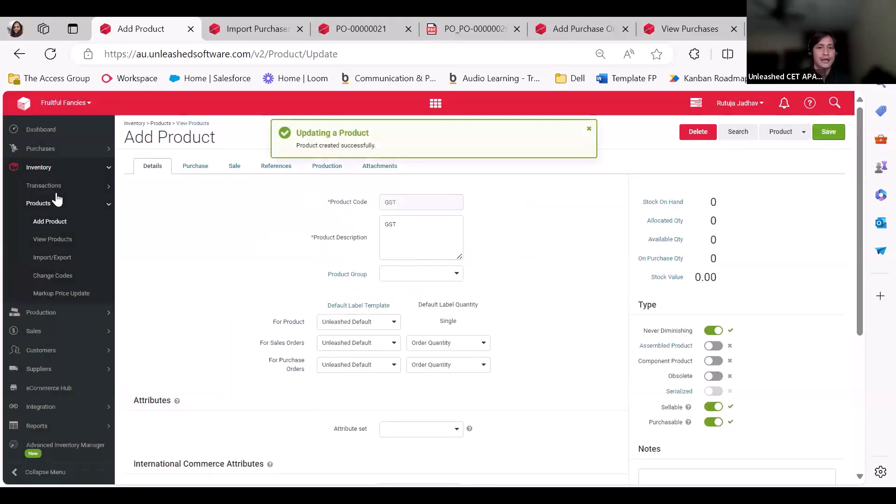
# - Open the parked purchase order dated 14/08/2024 from the list of open purchase orders
pyautogui.click(59, 150)
pyautogui.click(66, 167)
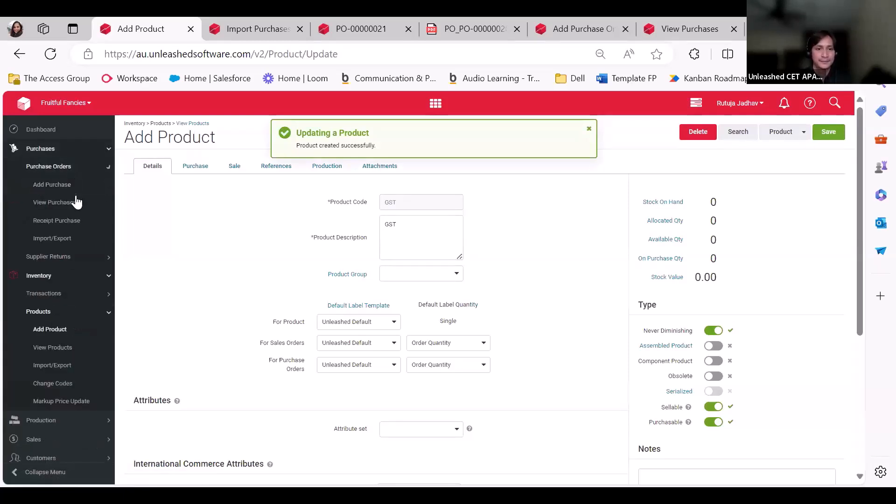
pyautogui.click(75, 200)
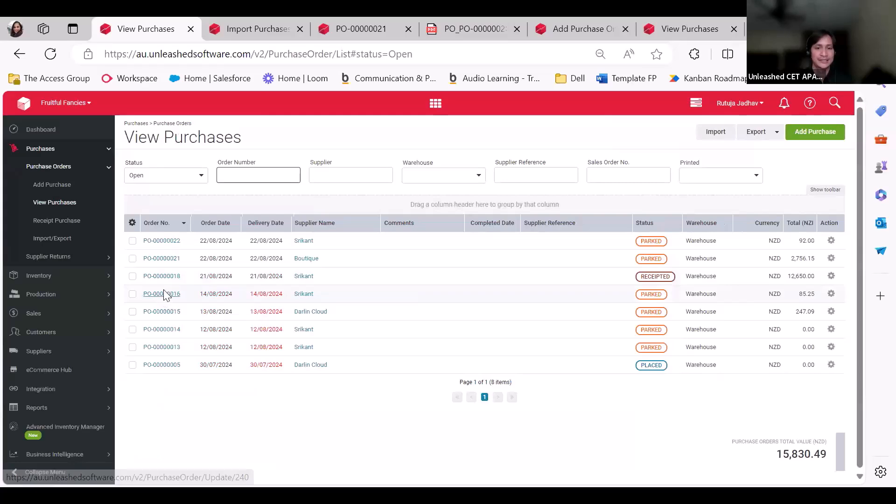
pyautogui.click(164, 294)
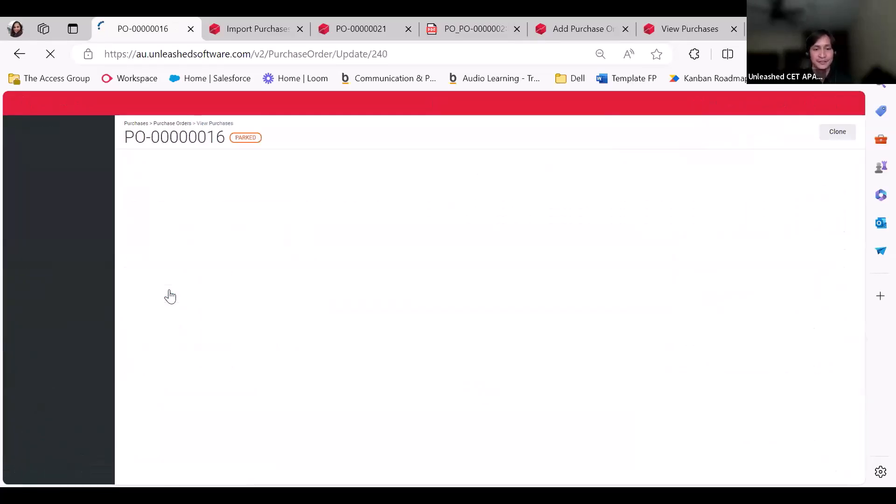
# - Add an order line for the GST product with a quantity of 1 to the parked purchase order
pyautogui.scroll(-3, 160, 240)
pyautogui.write('gst')
pyautogui.press('Tab')
pyautogui.write('2')
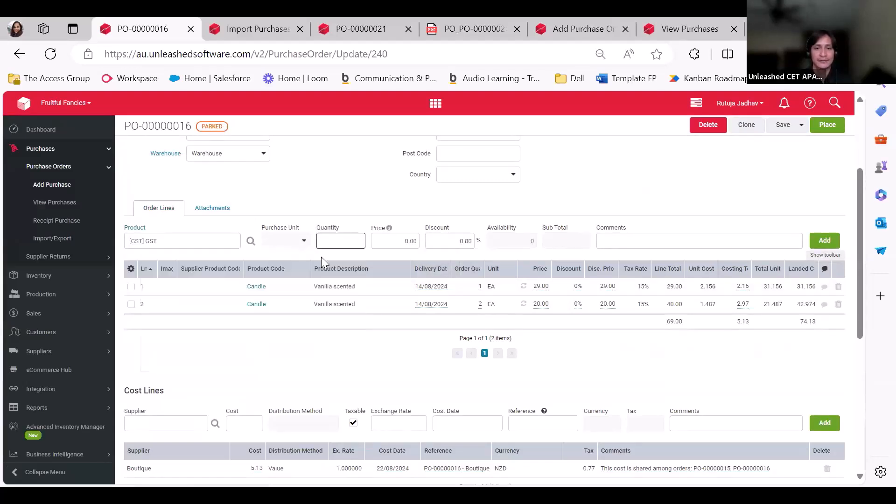
pyautogui.press('BackSpace')
pyautogui.write('1')
pyautogui.press('Tab')
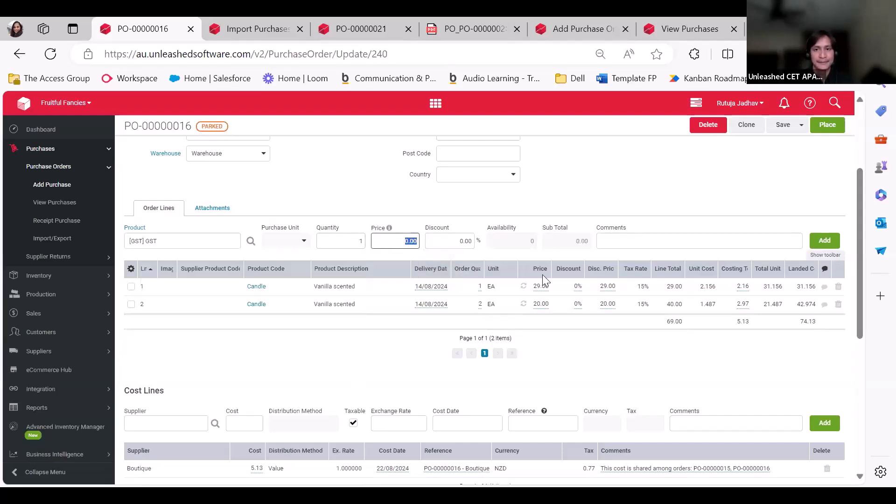
pyautogui.click(823, 239)
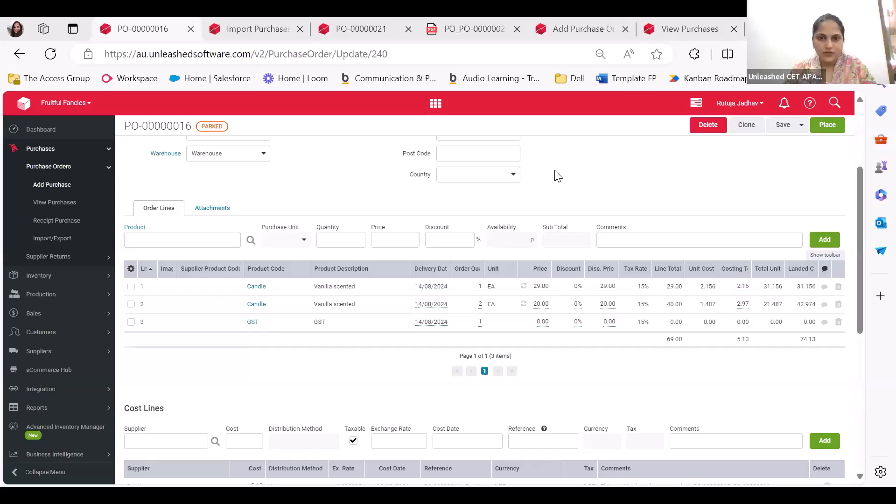
pyautogui.scroll(-1, 37, 350)
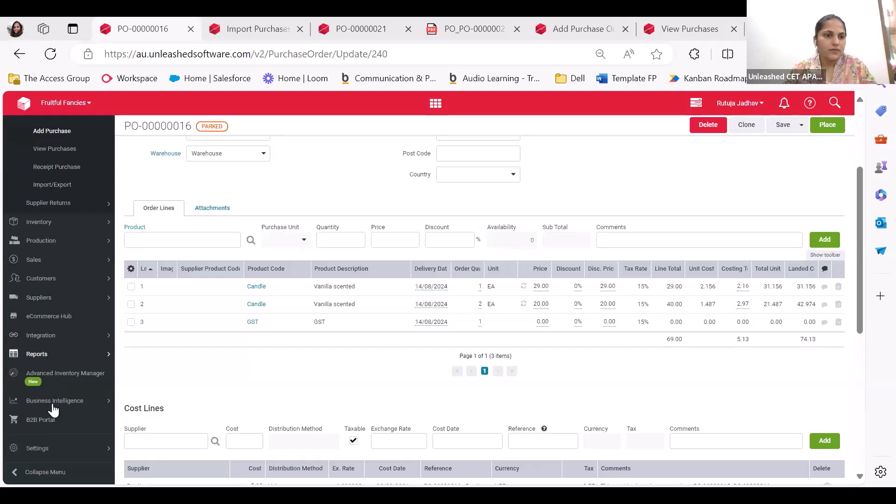
# - Open the Reorder Report and the Purchase Enquiry from the purchase reports
pyautogui.click(54, 354)
pyautogui.scroll(-2, 70, 387)
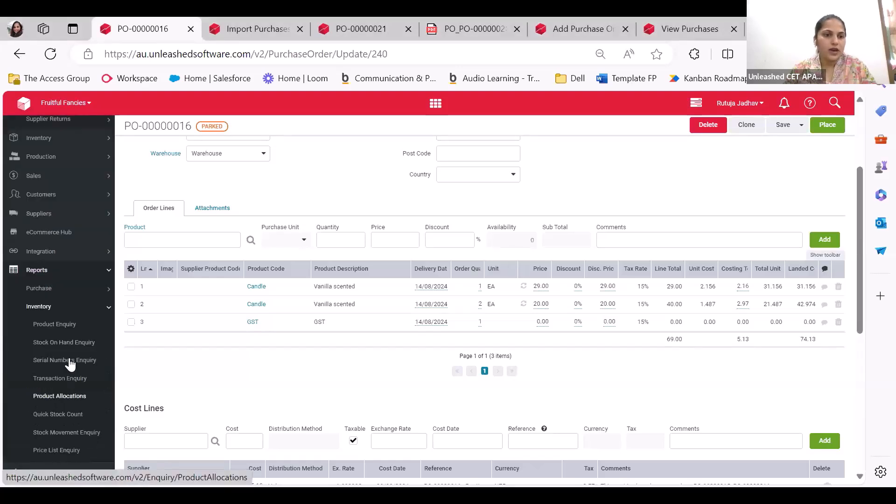
pyautogui.click(41, 289)
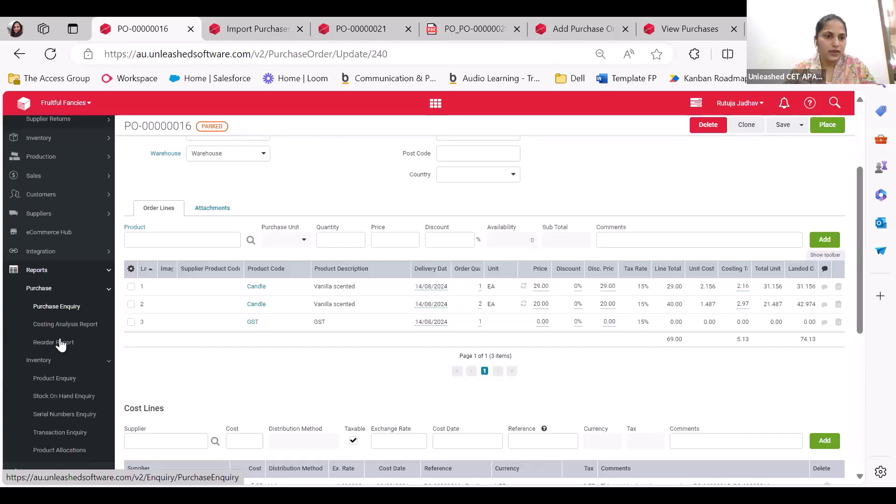
pyautogui.click(60, 343)
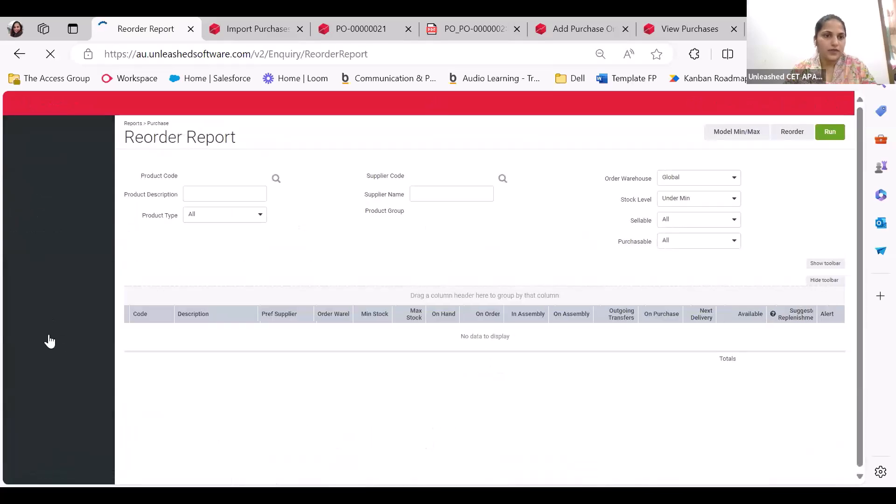
pyautogui.click(50, 337)
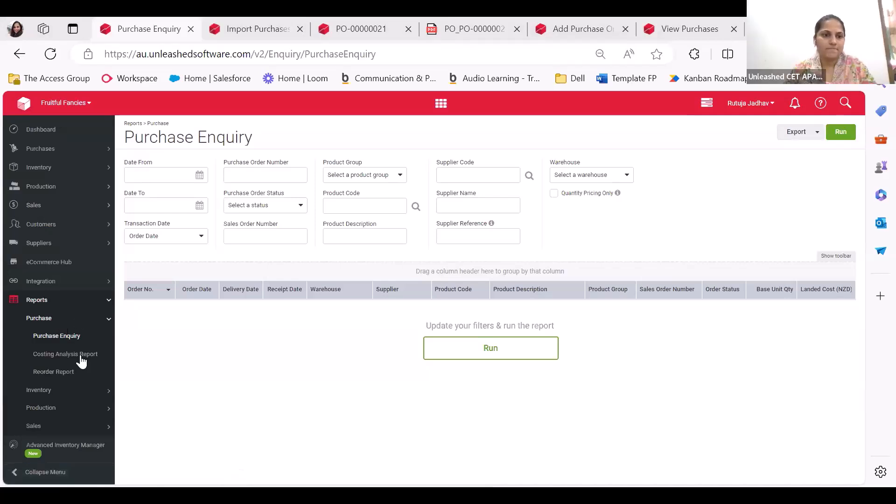
# - Open the Business Intelligence view for purchases and examine its Vision figures
pyautogui.scroll(-2, 80, 357)
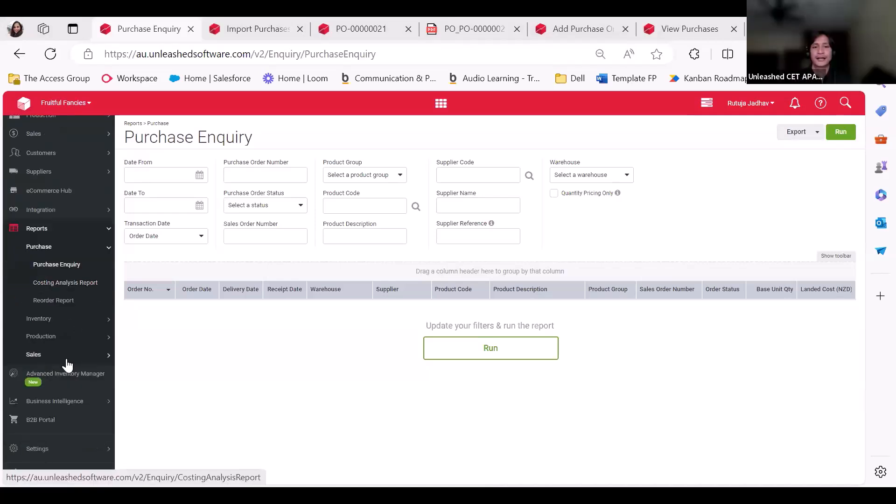
pyautogui.click(63, 401)
pyautogui.click(48, 424)
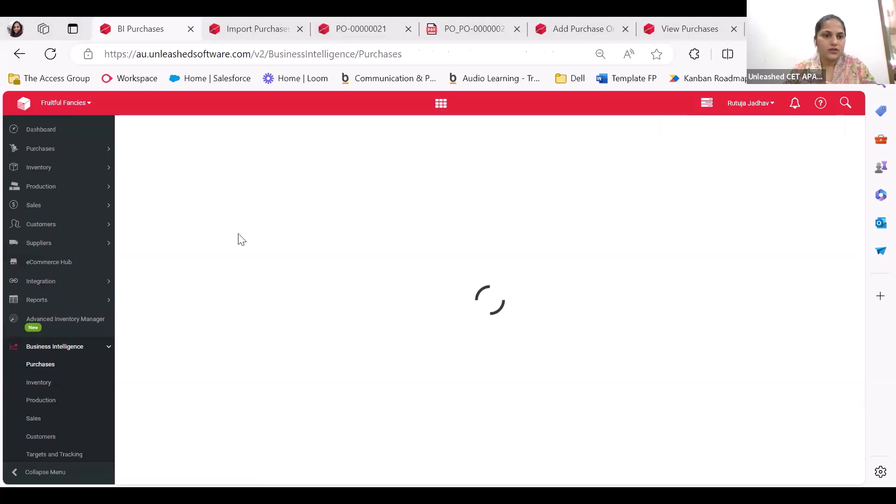
pyautogui.scroll(-4, 238, 234)
pyautogui.scroll(5, 231, 237)
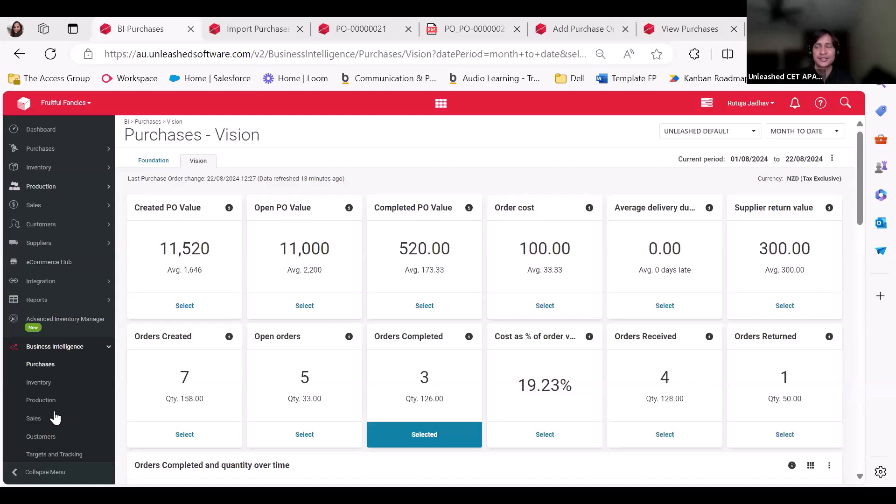
# - Open the company settings and review the system configuration options
pyautogui.scroll(-4, 47, 366)
pyautogui.click(46, 364)
pyautogui.click(204, 171)
pyautogui.scroll(-1, 302, 279)
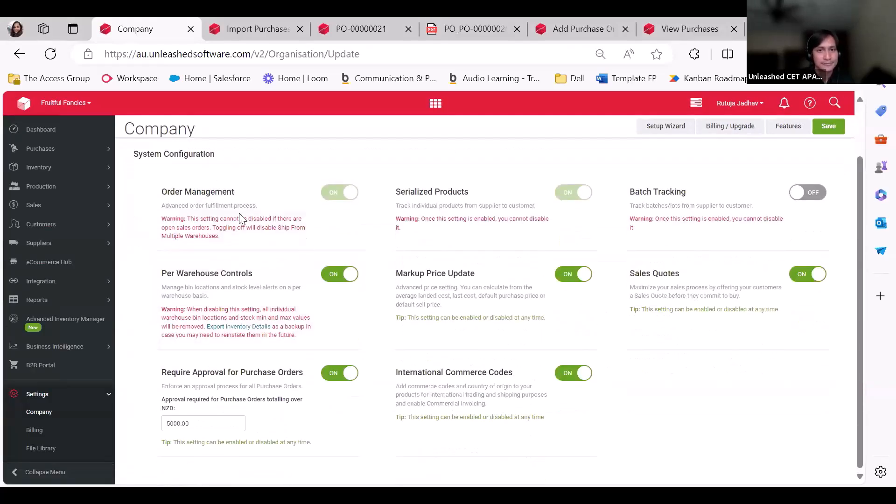
pyautogui.scroll(1, 306, 243)
# - Check the available options for the company-wide Purchase Order Cost Distribution Method
pyautogui.click(257, 171)
pyautogui.scroll(-2, 263, 318)
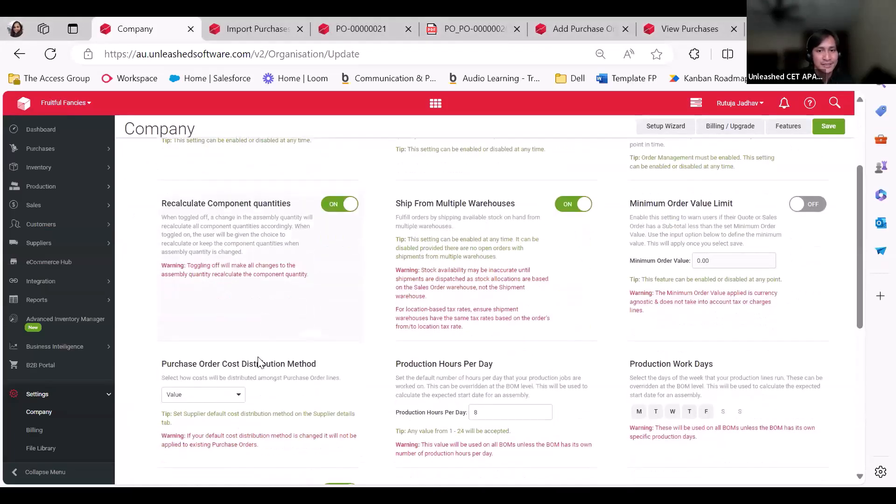
pyautogui.scroll(-1, 260, 361)
pyautogui.click(200, 326)
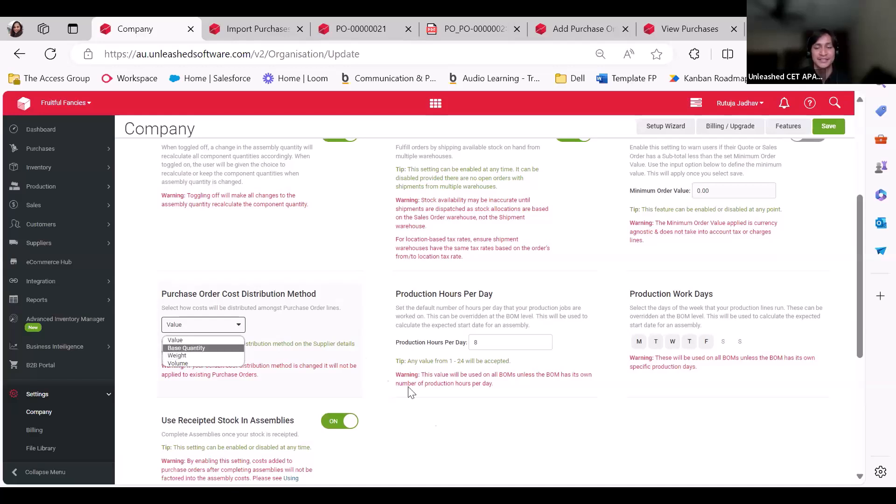
pyautogui.click(450, 431)
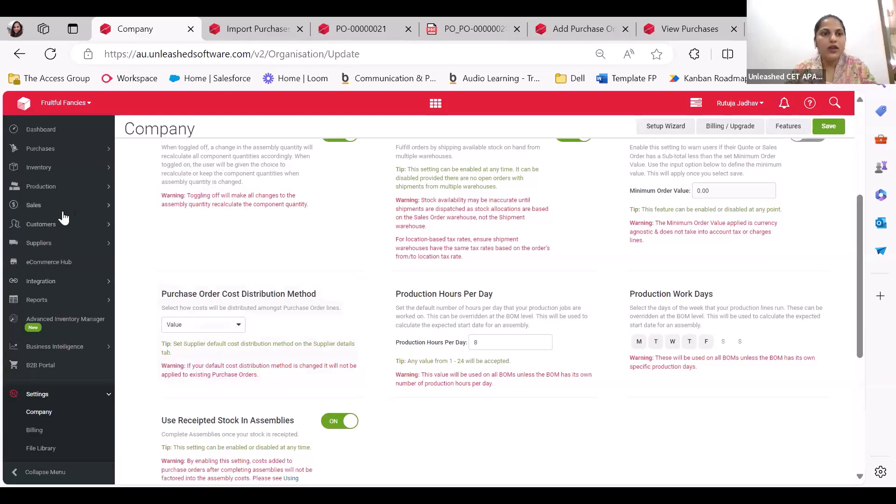
# - Open the Berry supplier record and check the options for its Purchase Order Cost Distribution Method
pyautogui.click(51, 243)
pyautogui.click(55, 280)
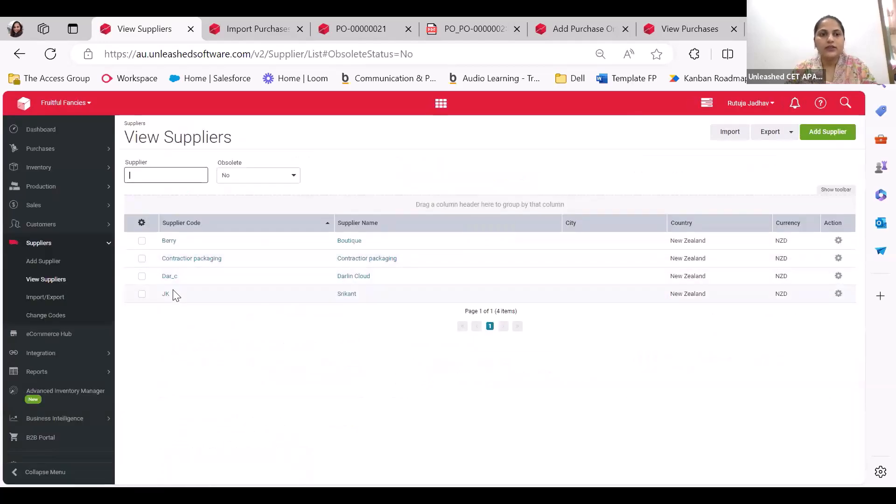
pyautogui.click(167, 243)
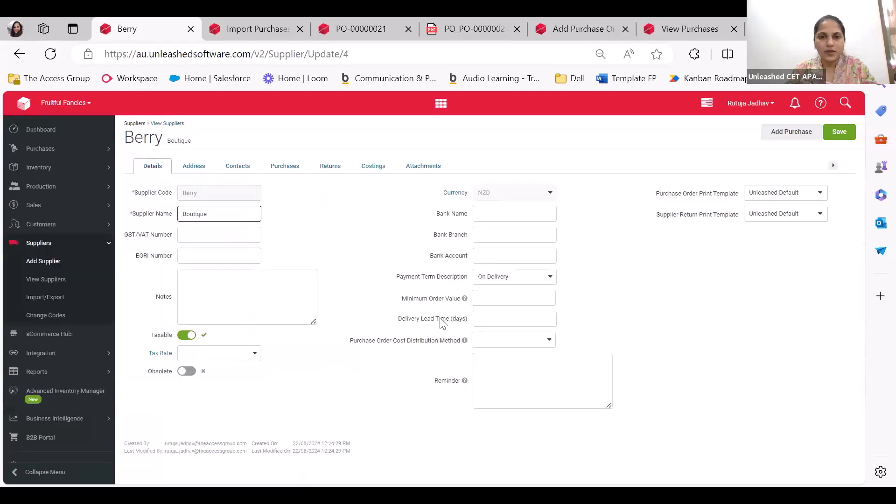
pyautogui.click(509, 344)
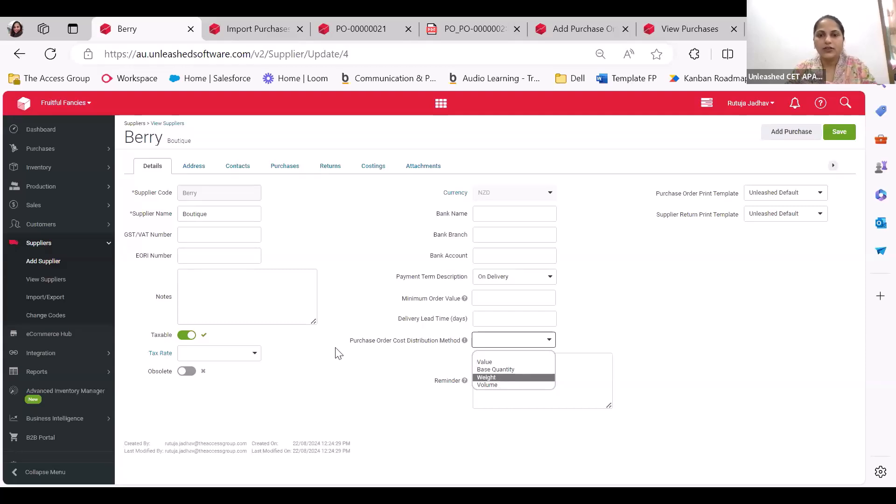
pyautogui.click(370, 372)
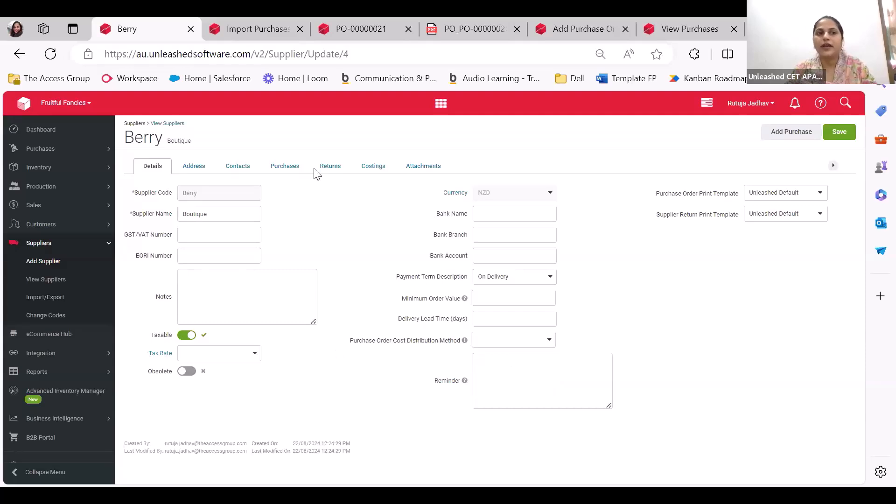
# - Run the Reorder Report for products with the stock level Under Min in all warehouses
pyautogui.click(61, 133)
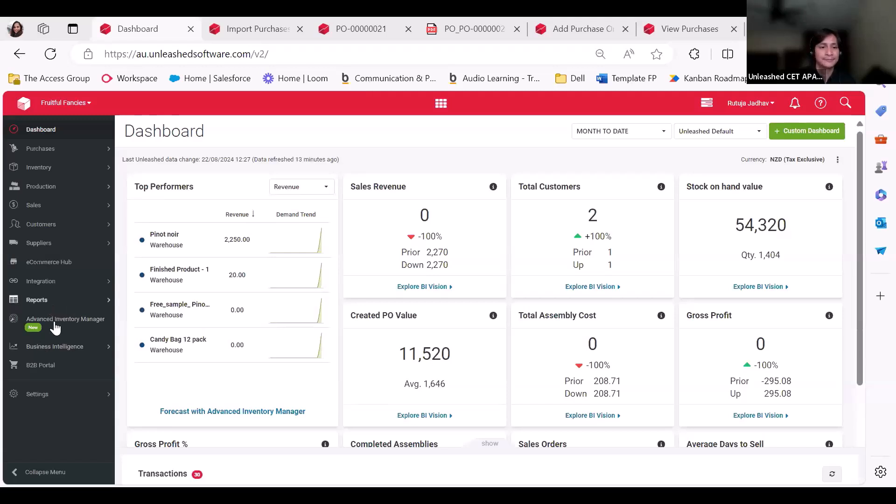
pyautogui.click(61, 371)
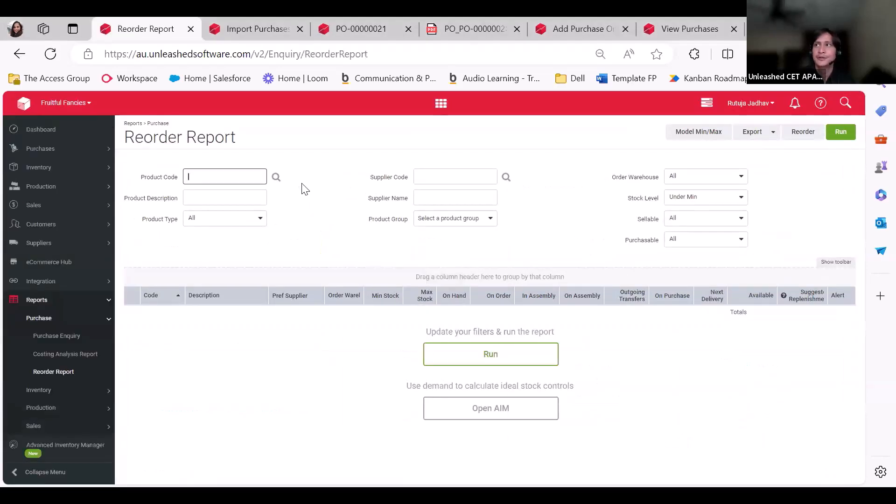
pyautogui.click(502, 353)
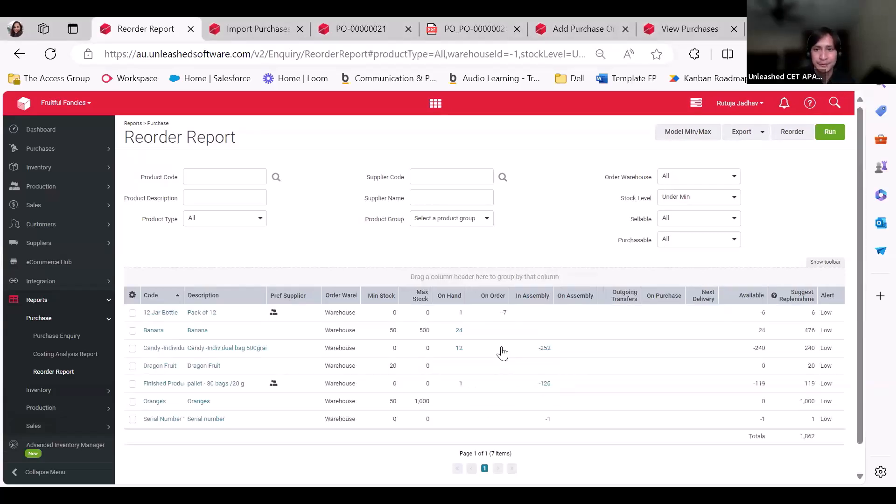
pyautogui.scroll(-1, 631, 346)
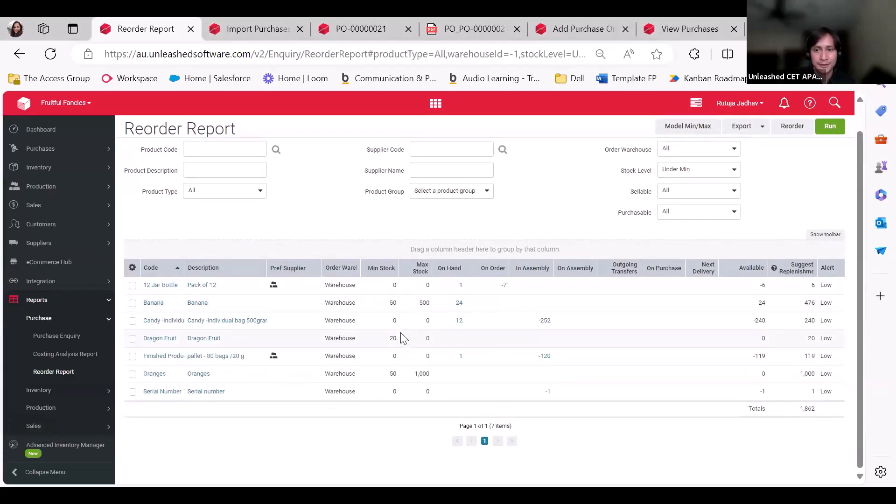
# - Show the Reorder Report's grid toolbar and review which hidden columns can be added
pyautogui.click(818, 241)
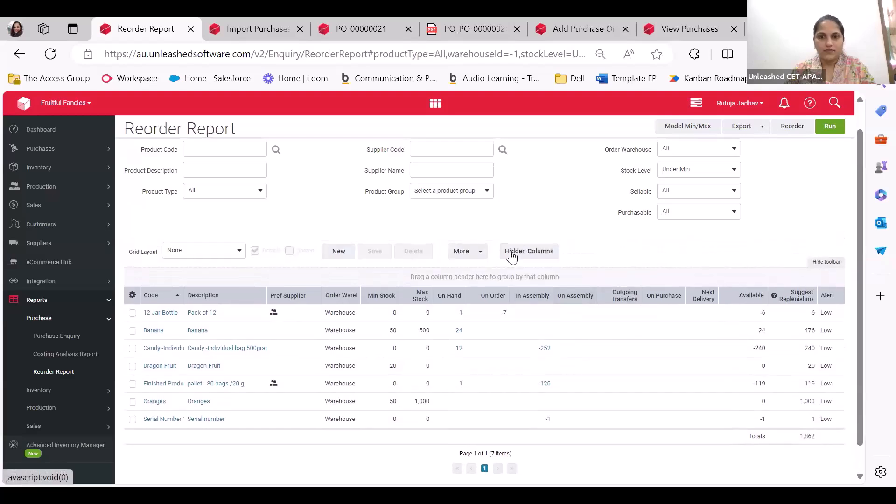
pyautogui.click(522, 251)
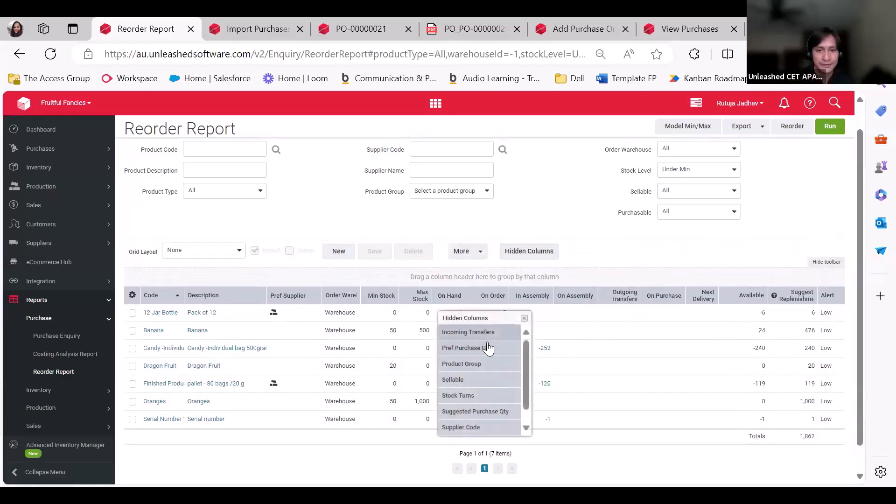
pyautogui.scroll(-1, 484, 411)
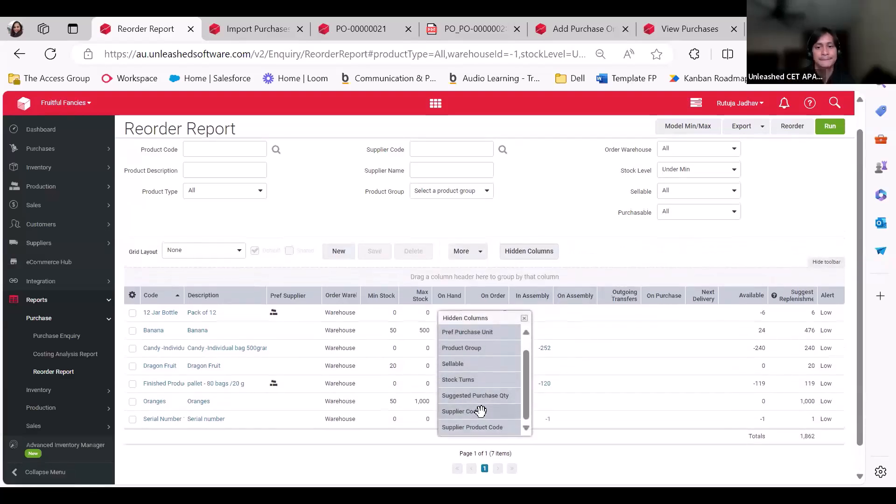
pyautogui.scroll(-1, 483, 412)
pyautogui.scroll(1, 472, 388)
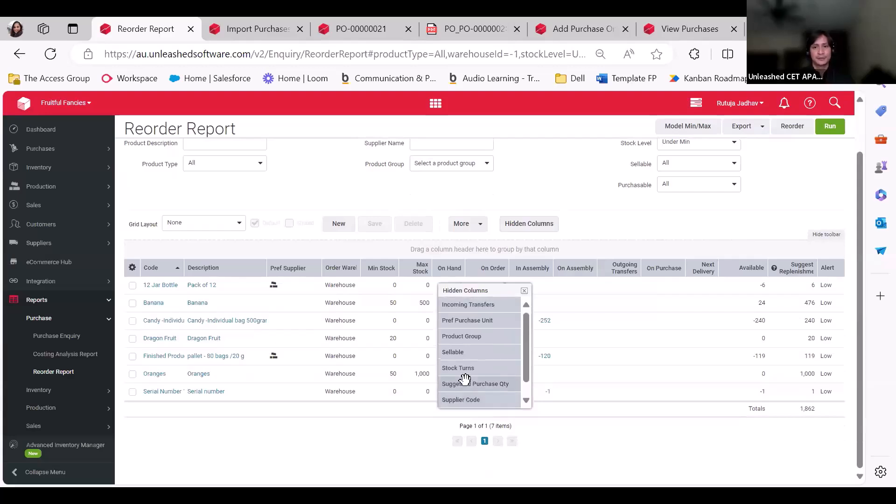
pyautogui.click(524, 290)
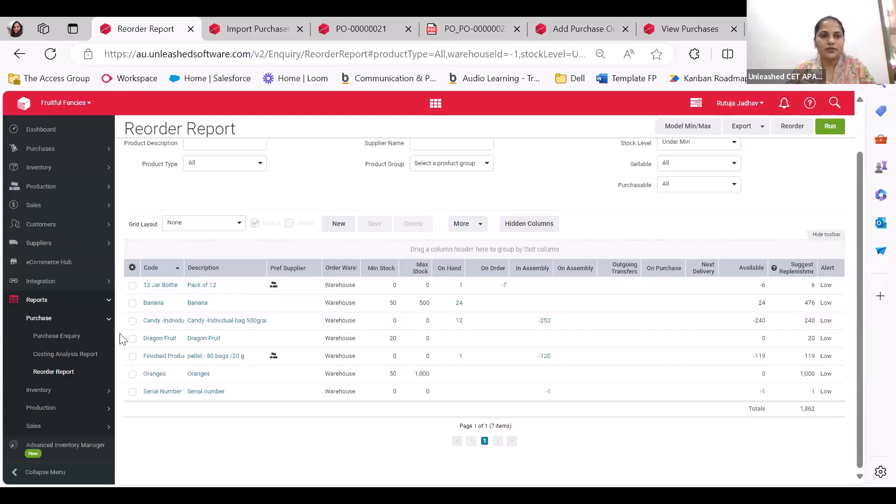
# - Run the Purchase Enquiry for purchase orders with the status Parked and look through the order lines
pyautogui.click(52, 335)
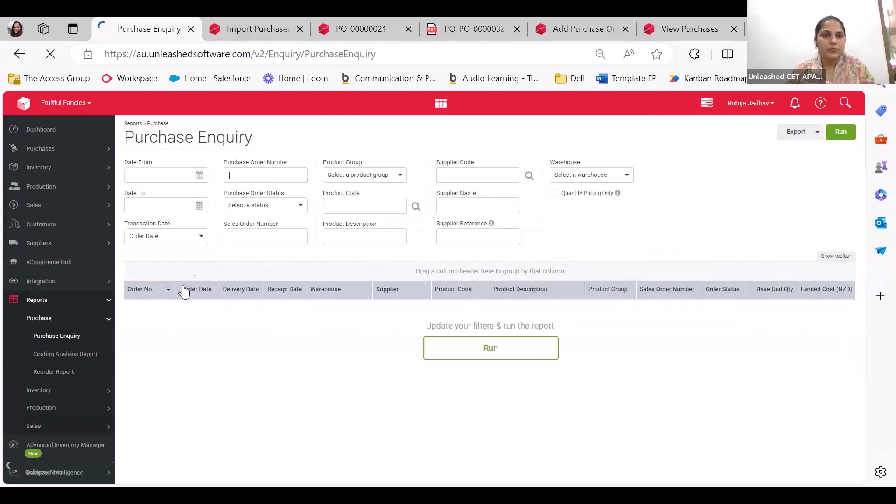
pyautogui.click(181, 237)
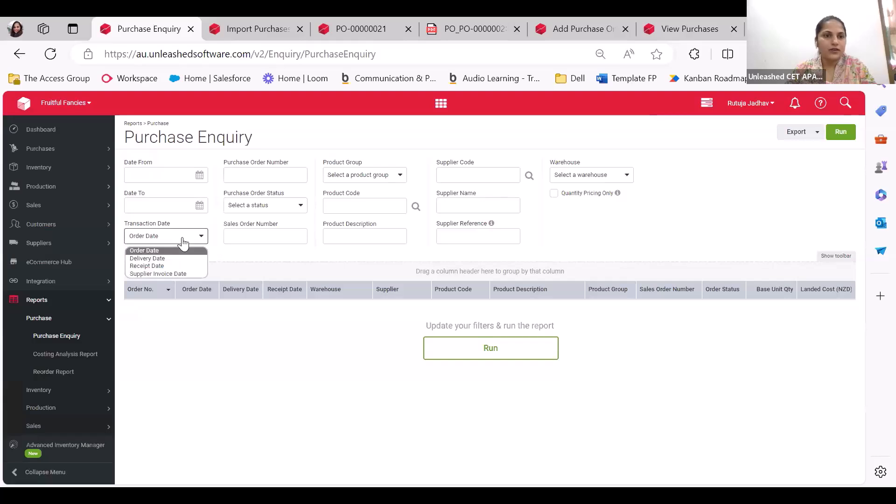
pyautogui.click(274, 206)
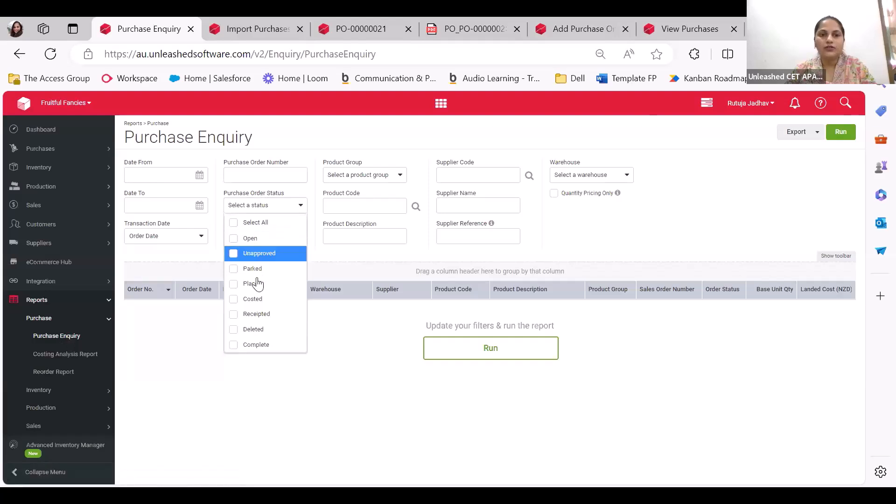
pyautogui.click(238, 271)
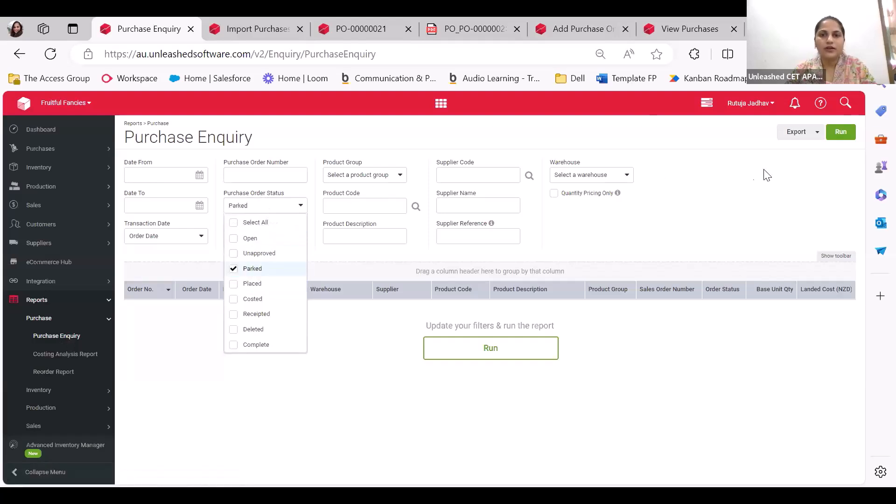
pyautogui.click(840, 133)
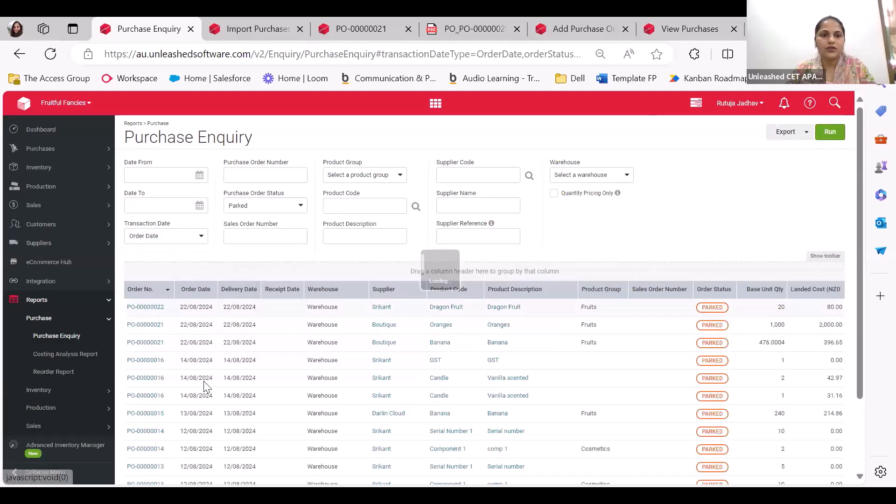
pyautogui.scroll(-1, 216, 360)
pyautogui.scroll(-2, 214, 356)
pyautogui.scroll(3, 214, 355)
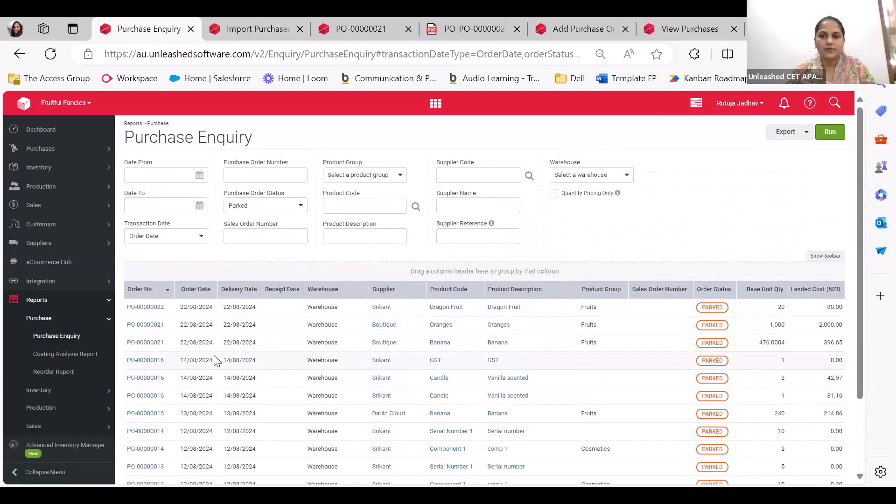
# - Open a blank purchase order form and return to the list of open purchase orders
pyautogui.click(41, 149)
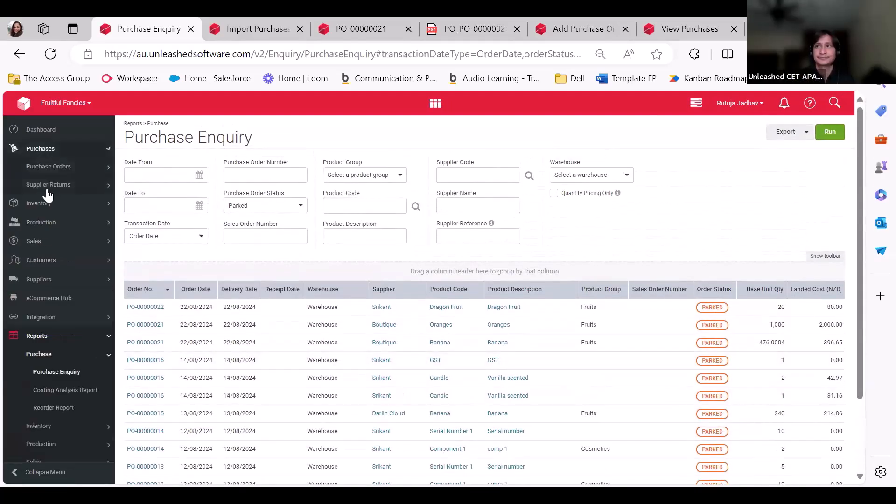
pyautogui.click(50, 167)
pyautogui.click(61, 203)
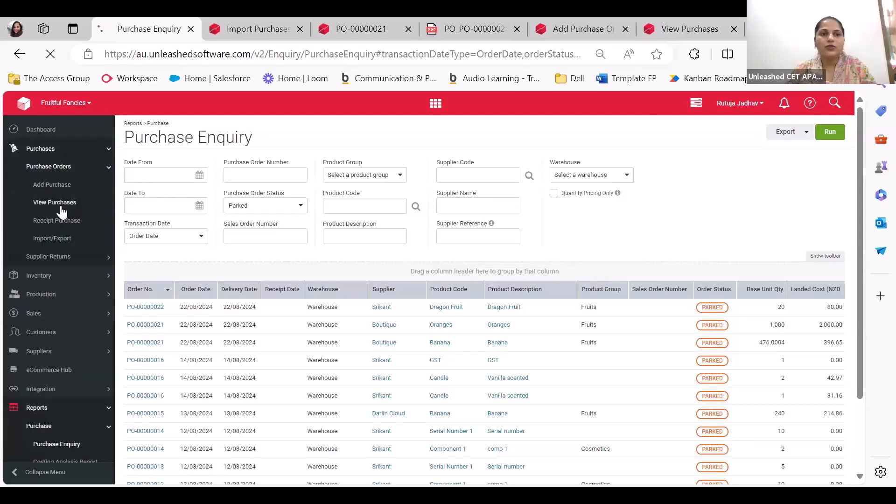
pyautogui.click(164, 177)
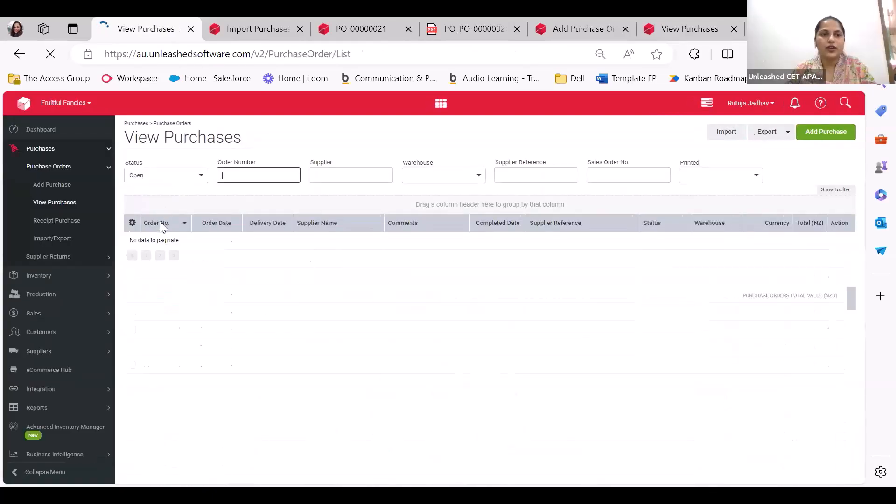
pyautogui.click(160, 214)
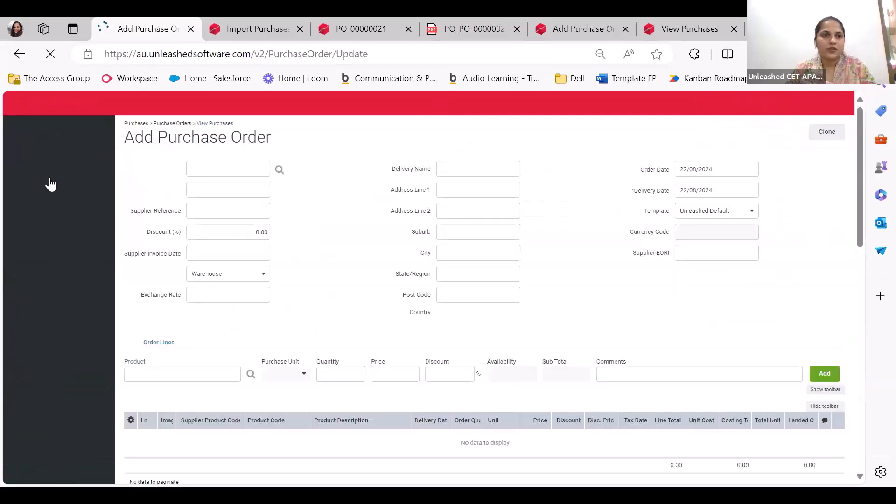
pyautogui.click(55, 201)
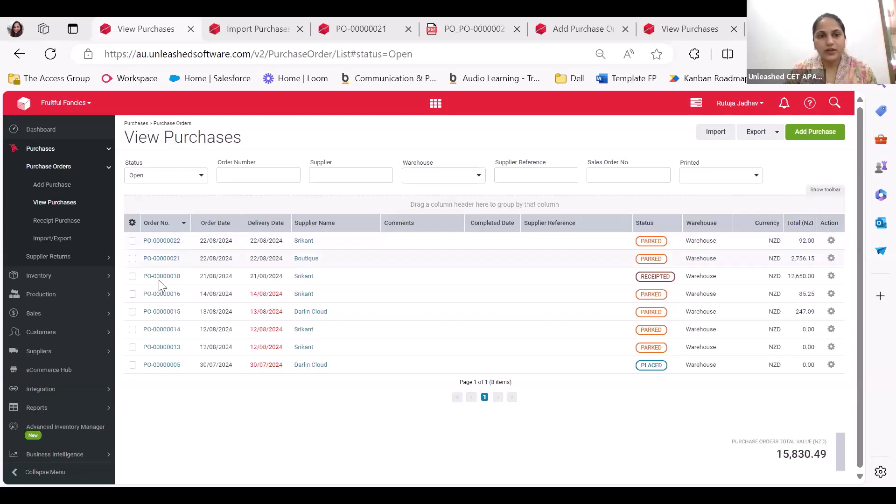
pyautogui.click(154, 175)
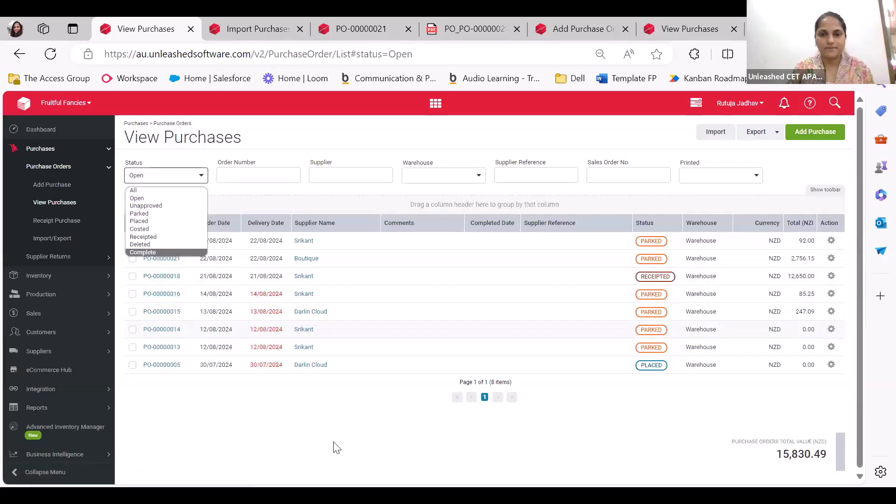
pyautogui.click(558, 474)
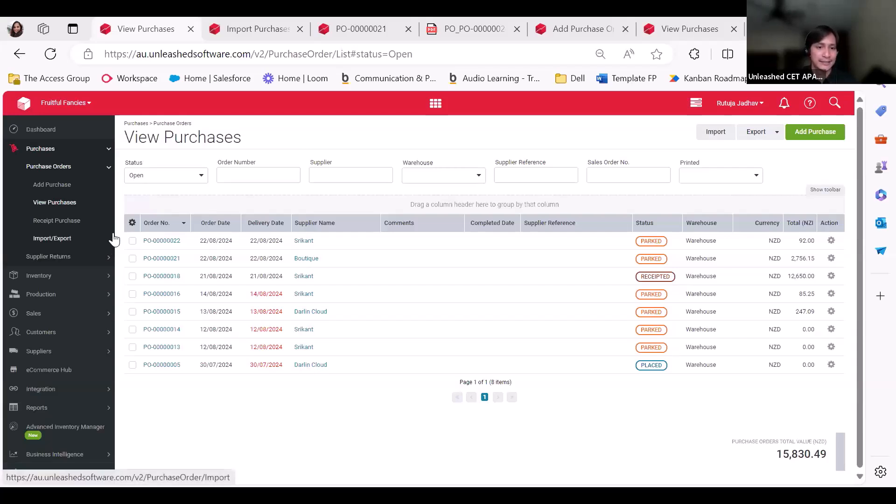
pyautogui.click(133, 225)
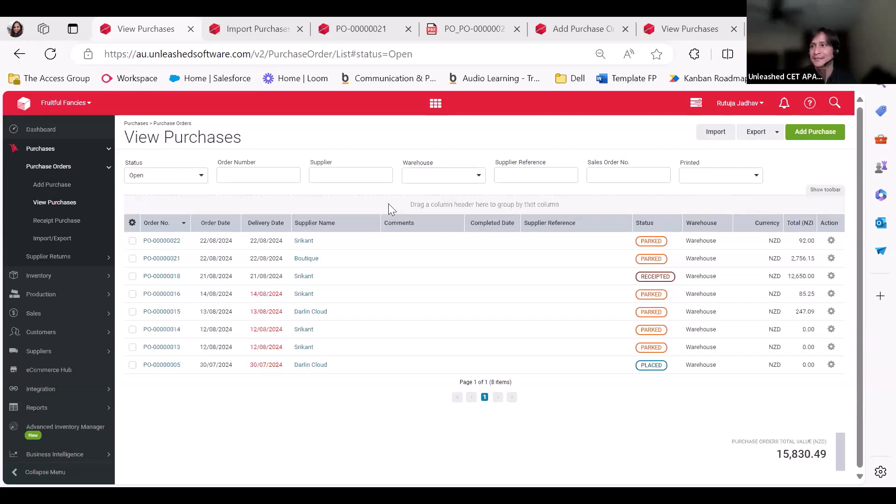
# - Switch to purchase order PO-00000021 and compare its header delivery date with the delivery dates on its order lines
pyautogui.hotkey('ctrl', 'Tab')
pyautogui.hotkey('ctrl', 'Tab')
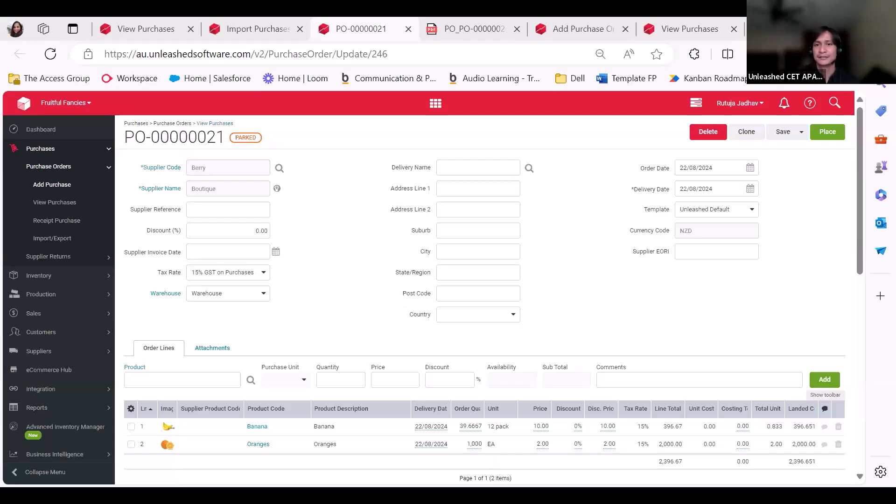
pyautogui.scroll(-3, 488, 307)
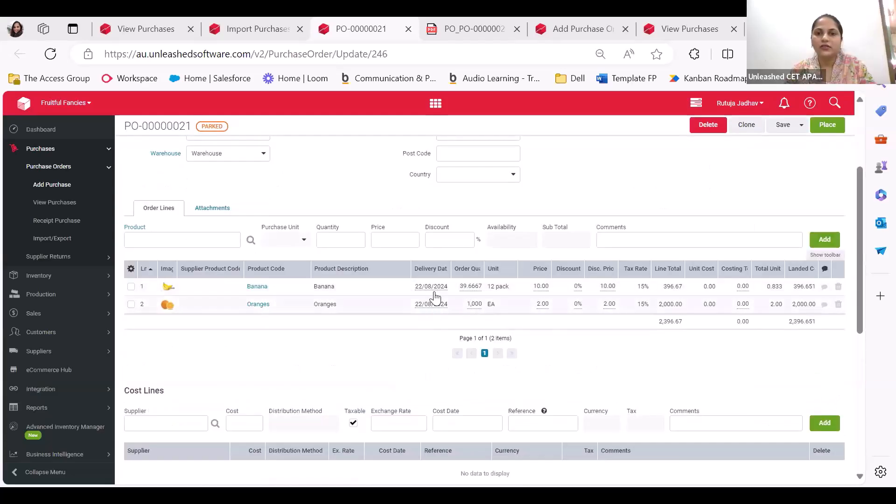
pyautogui.scroll(2, 592, 170)
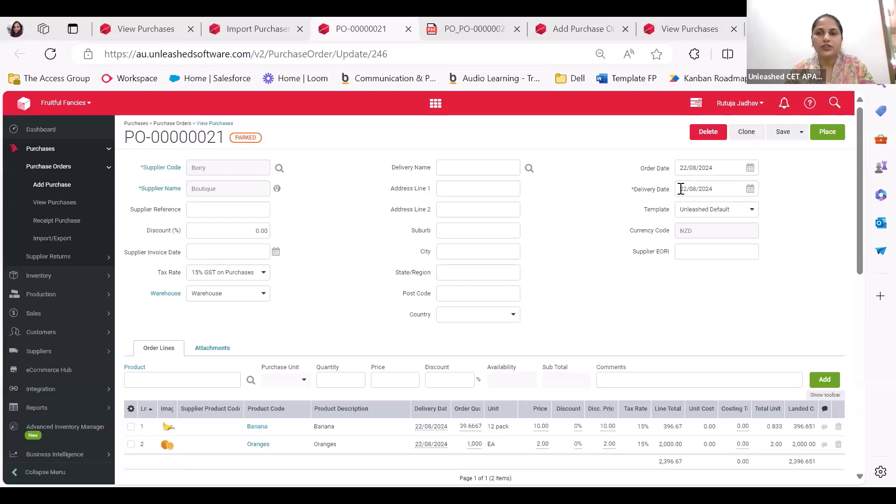
pyautogui.scroll(-1, 448, 345)
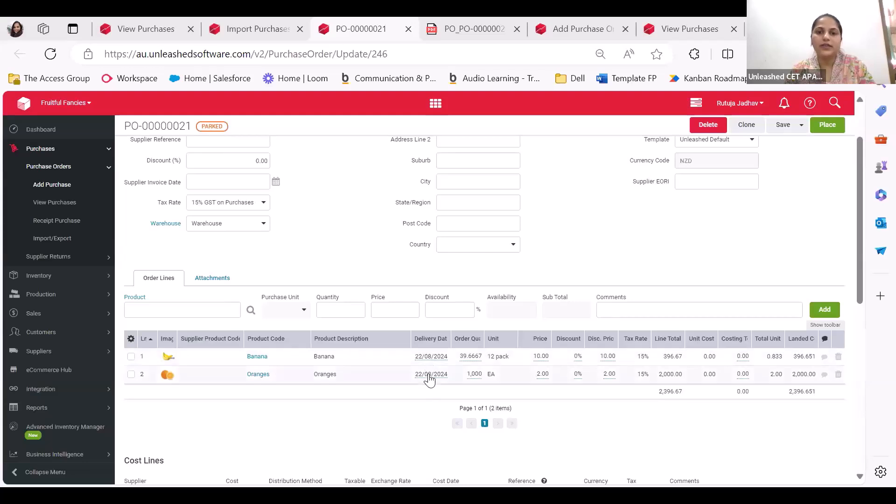
# - Select the Oranges order line, check which bulk actions the line grid offers, and clear the selection
pyautogui.click(132, 375)
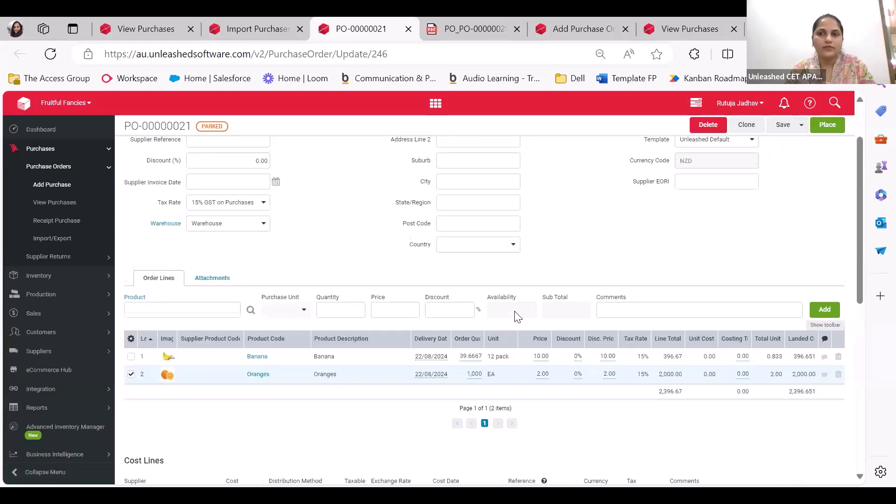
pyautogui.scroll(-2, 515, 321)
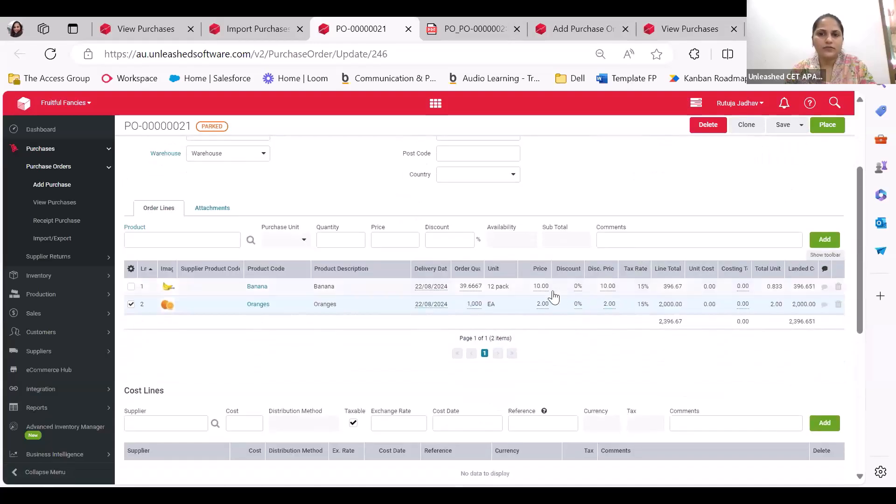
pyautogui.click(130, 269)
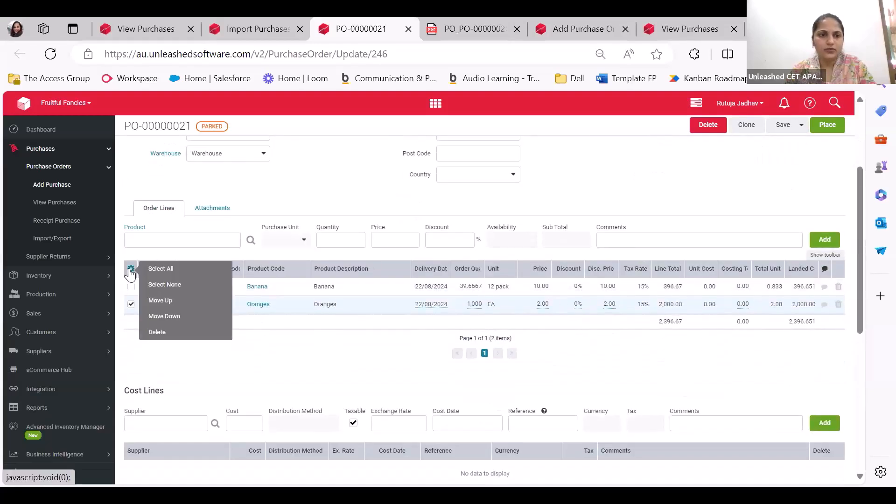
pyautogui.click(131, 304)
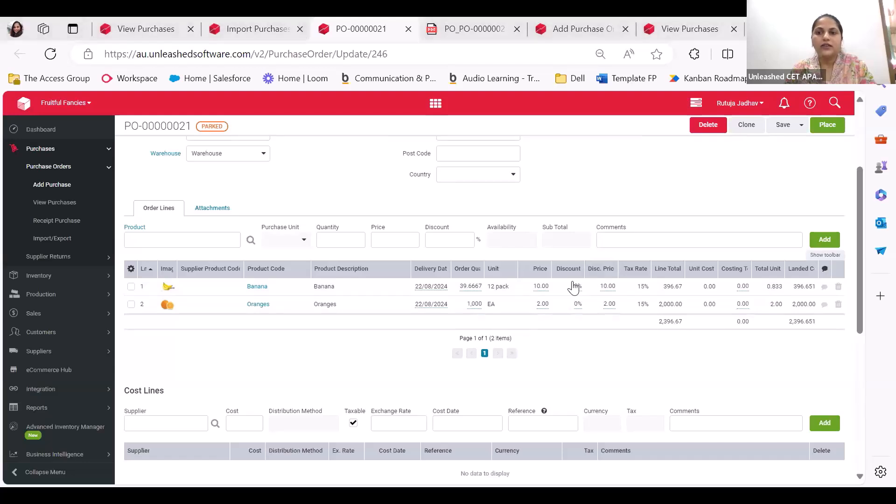
# - Return to the purchase order list and filter it by the status Deleted
pyautogui.scroll(3, 345, 387)
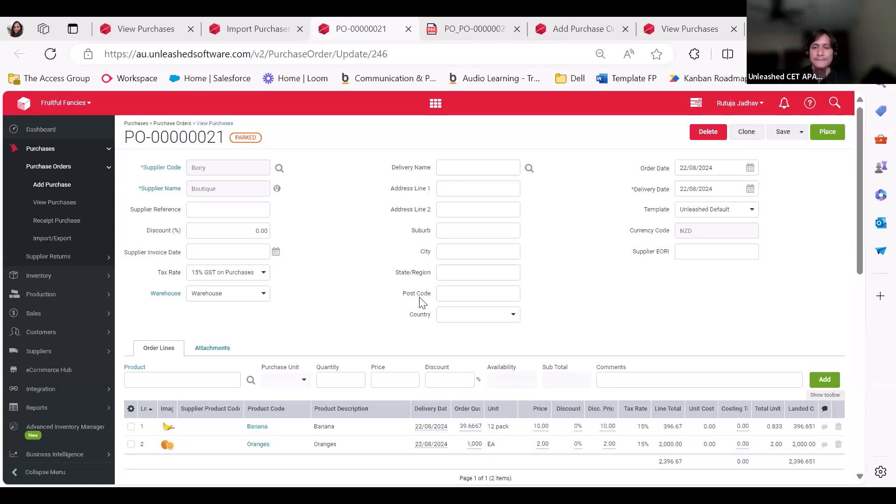
pyautogui.click(49, 202)
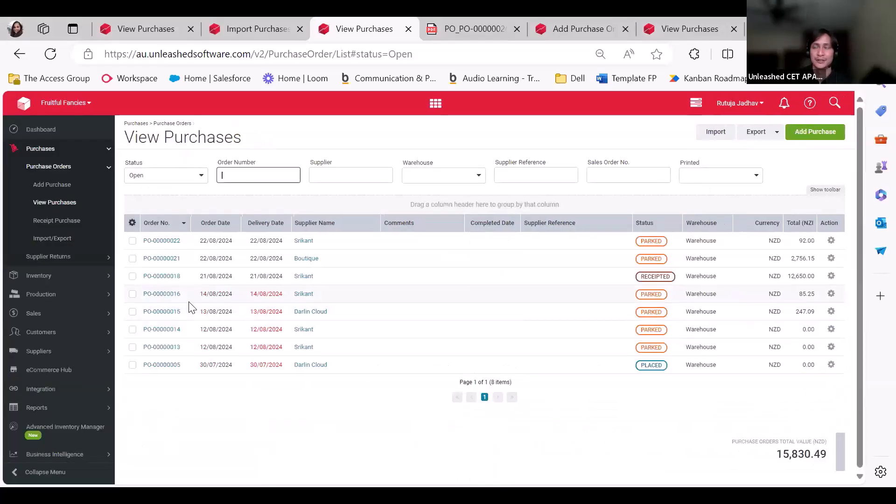
pyautogui.click(161, 177)
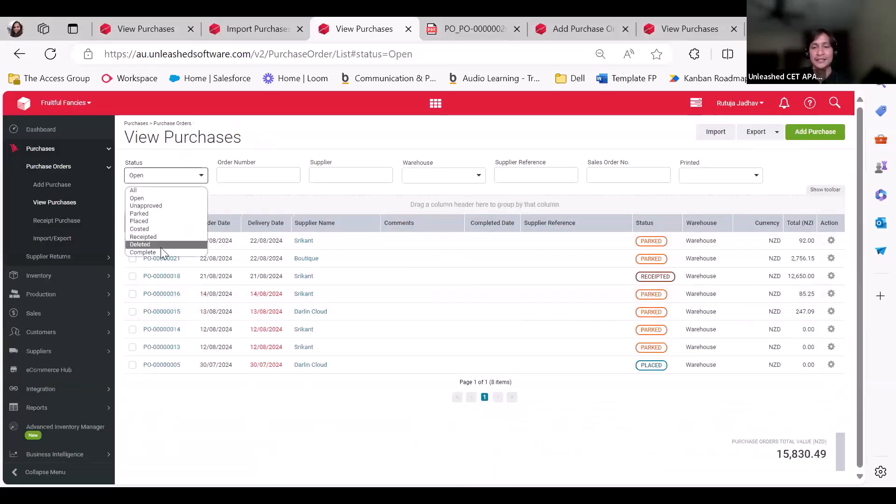
pyautogui.click(161, 245)
pyautogui.click(156, 176)
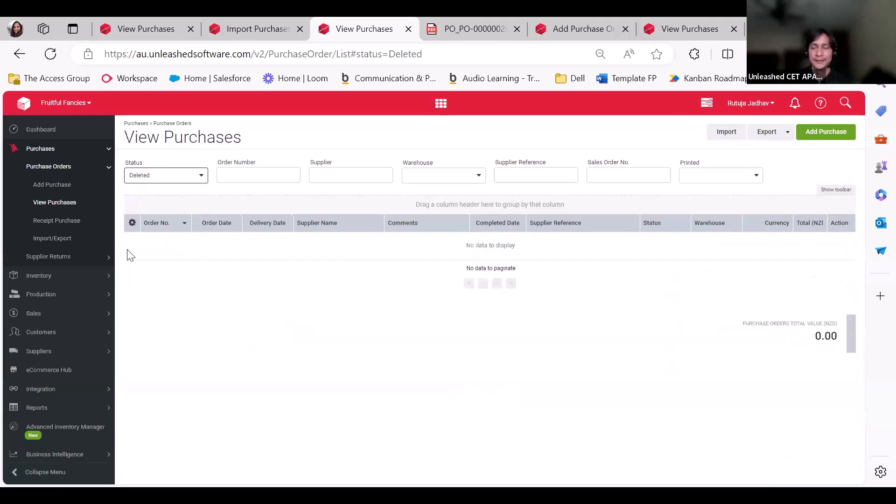
pyautogui.click(285, 320)
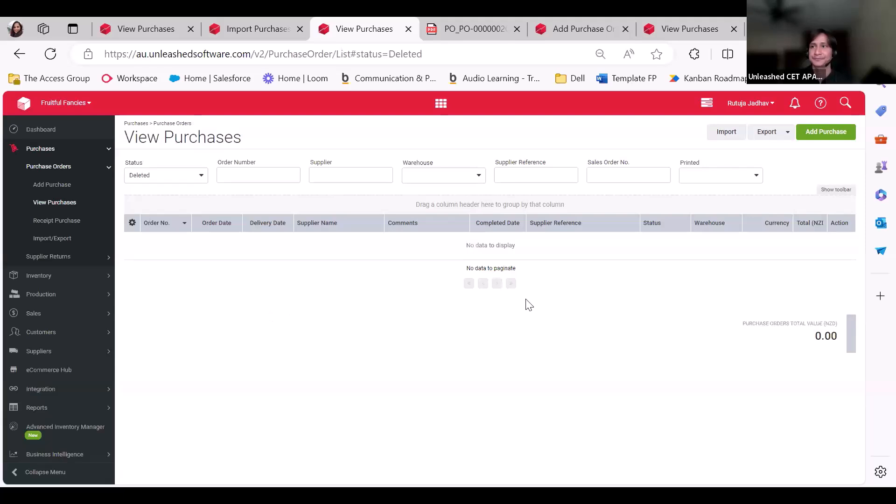